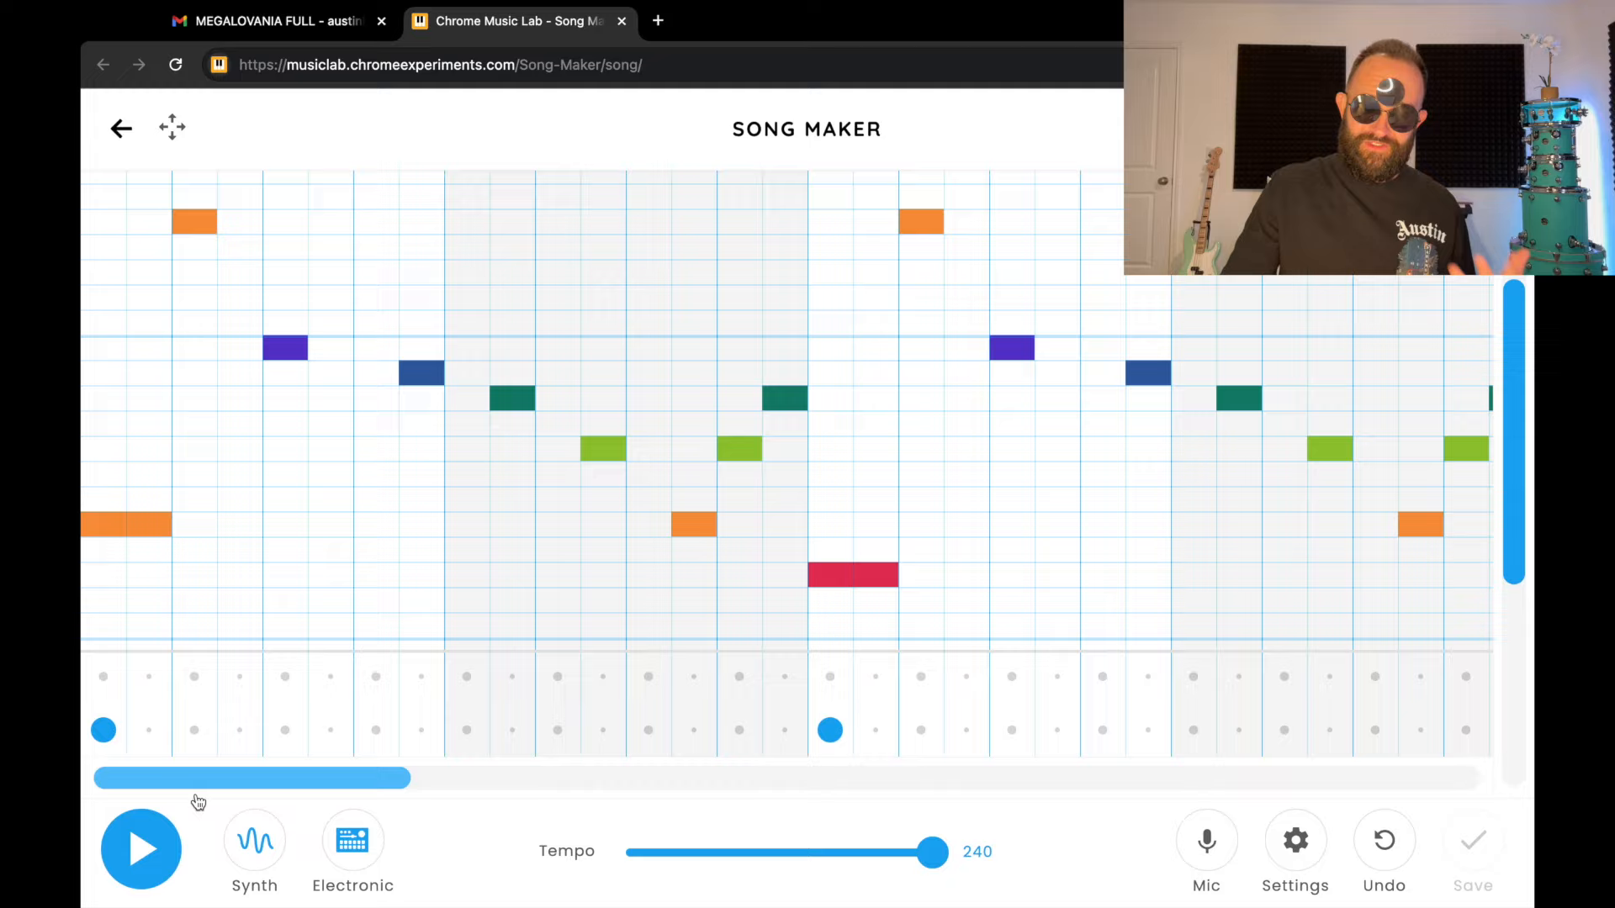
# Play the finished example song, look over its note grid, and stop playback.
pyautogui.click(147, 853)
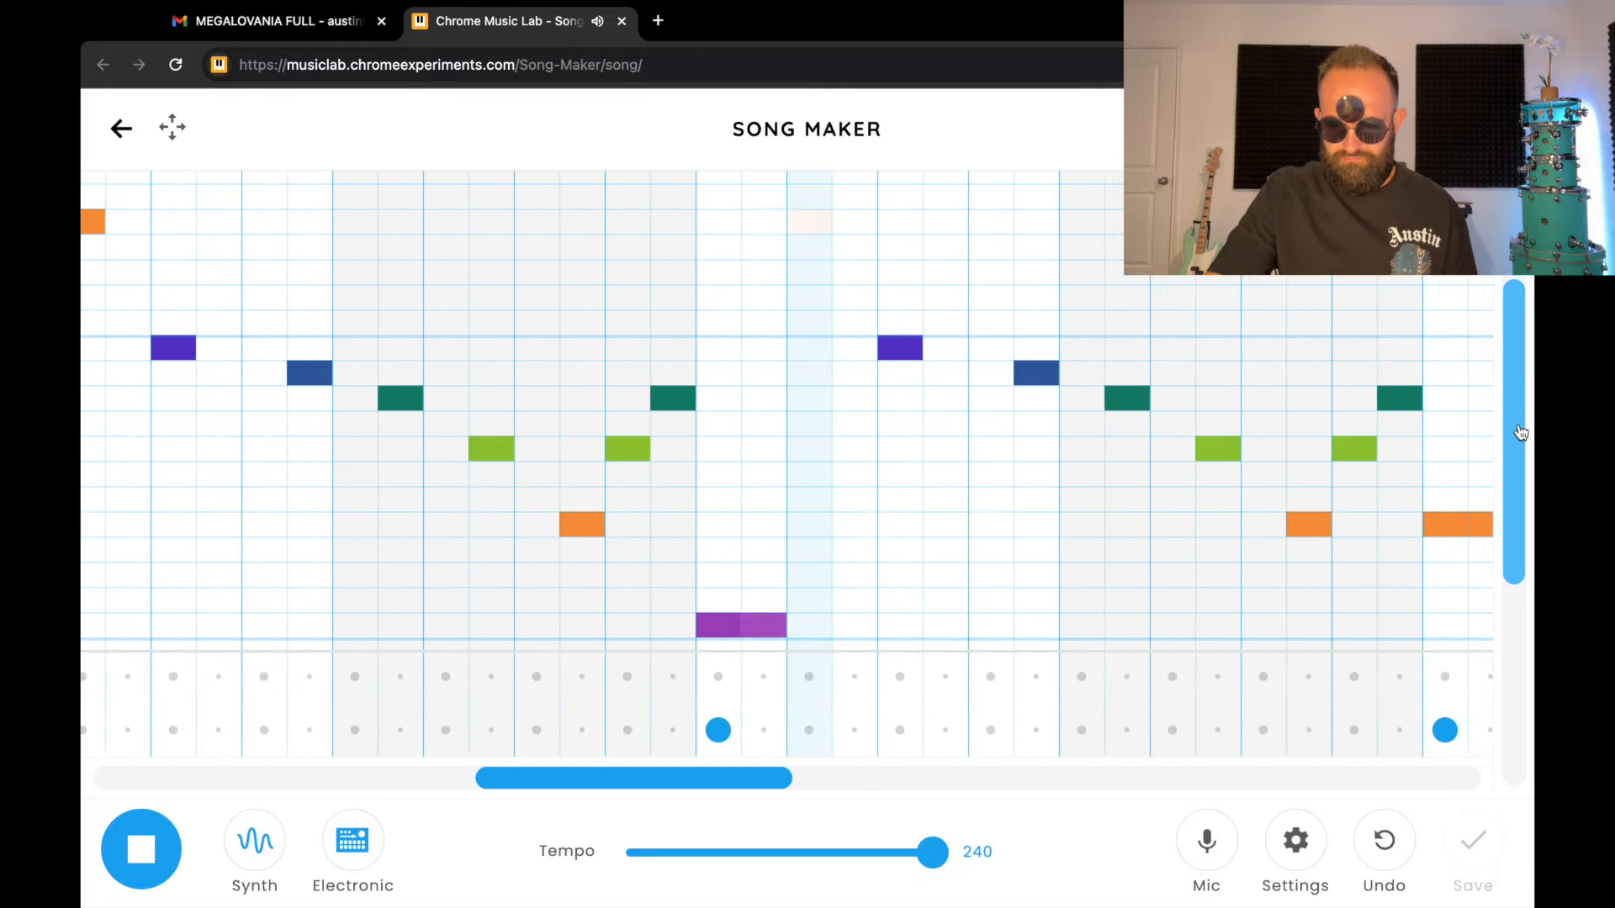
pyautogui.moveTo(1520, 435); pyautogui.dragTo(1502, 685)
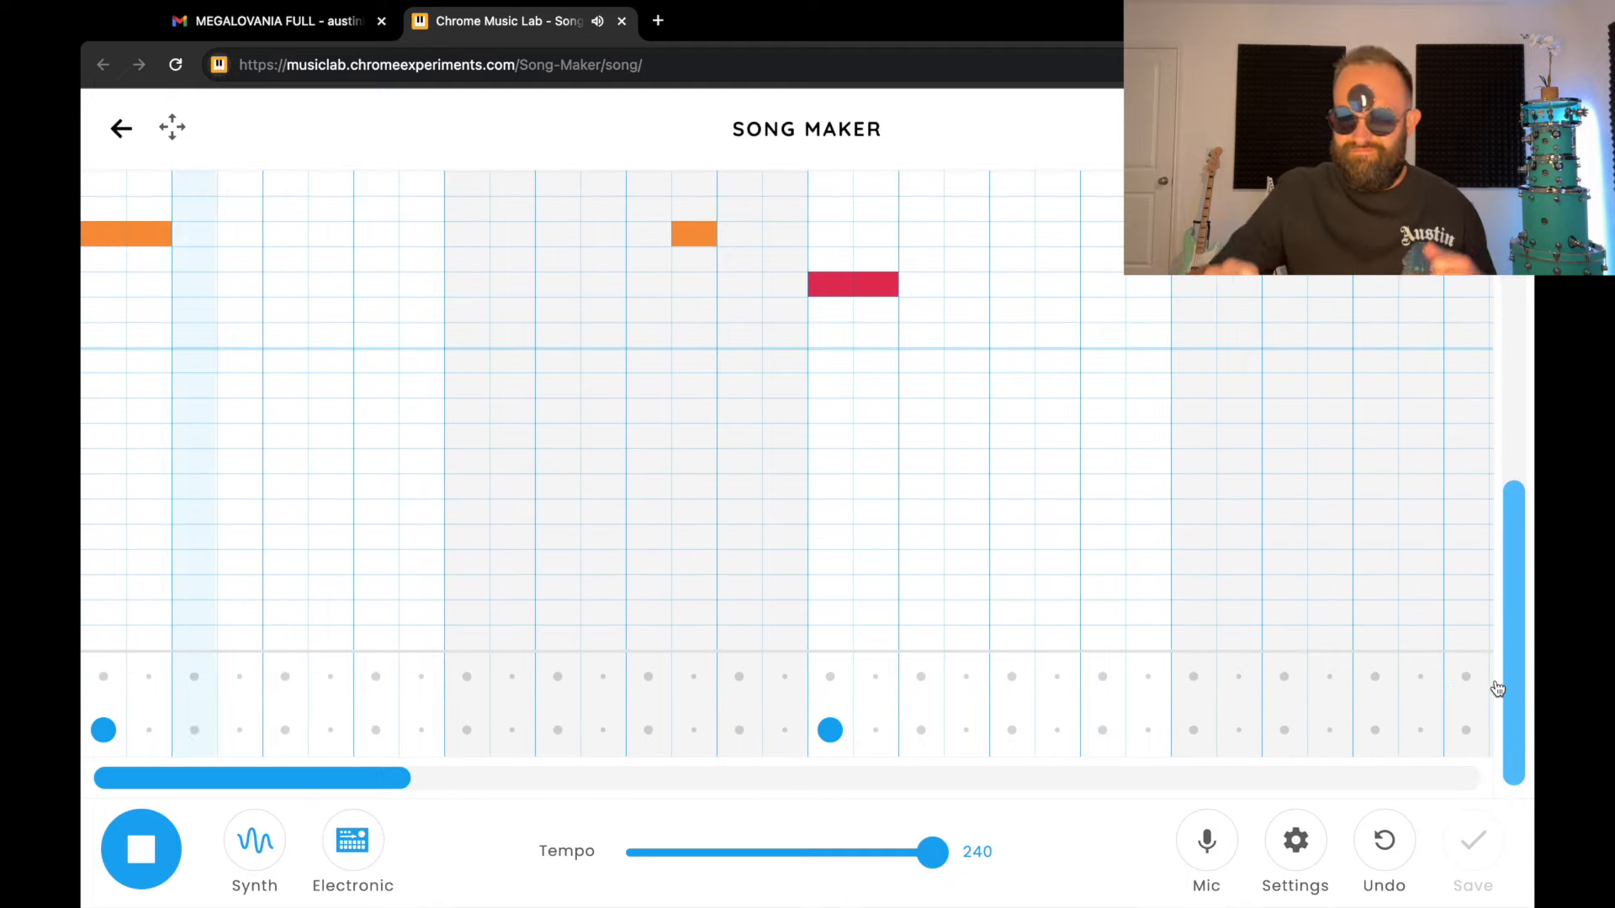
pyautogui.press('space')
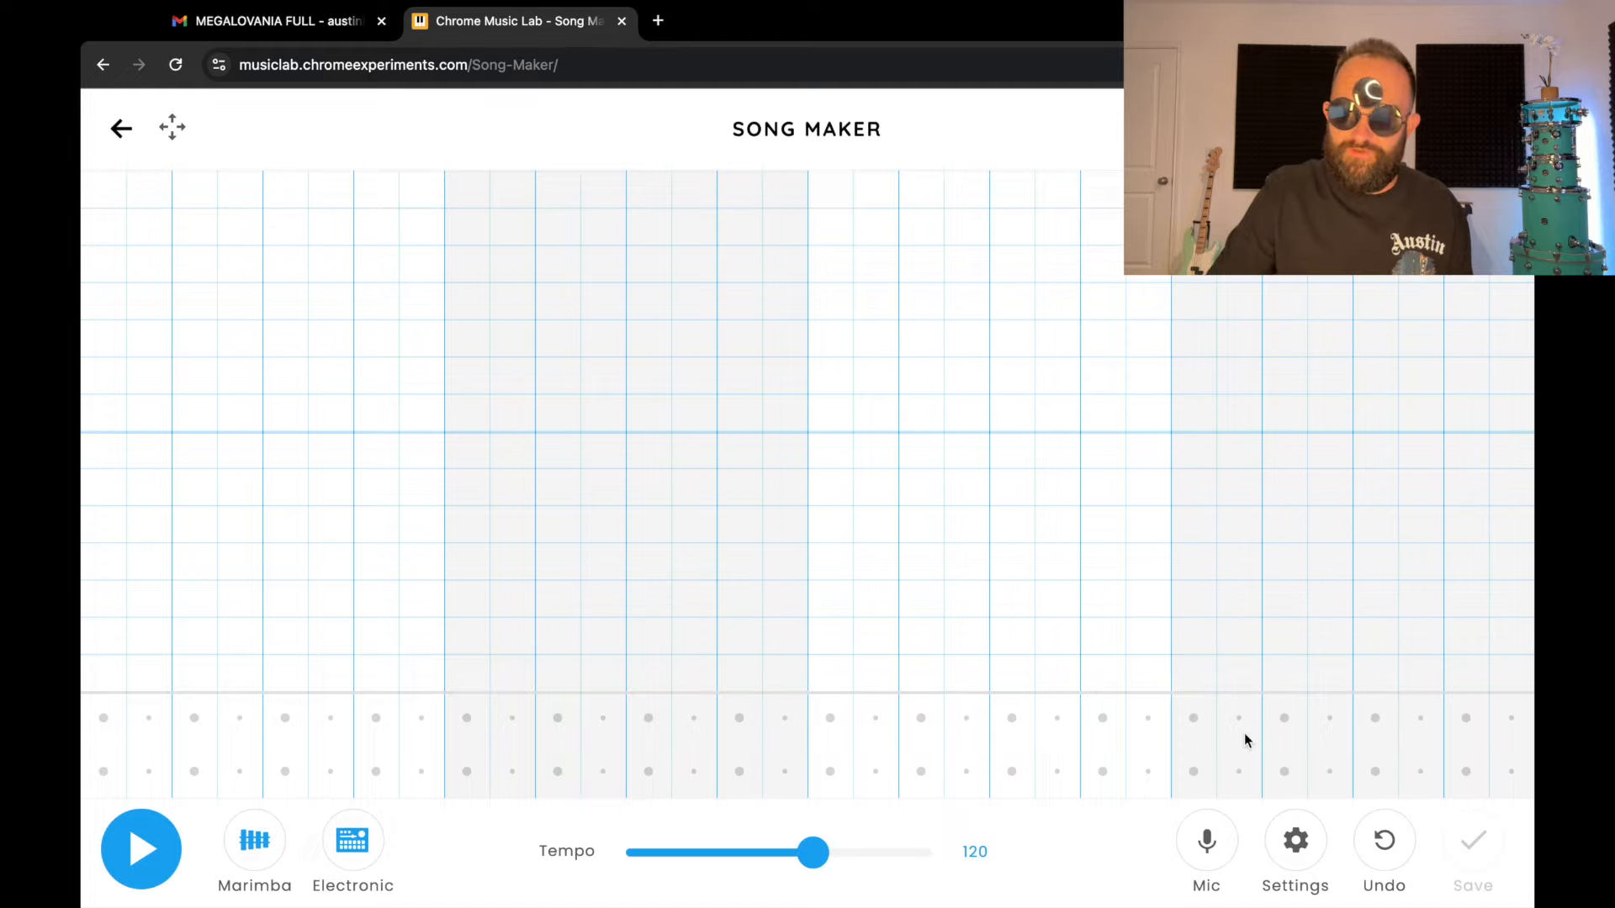
# Set the new song's length to 16 bars and its scale to Chromatic.
pyautogui.click(1299, 857)
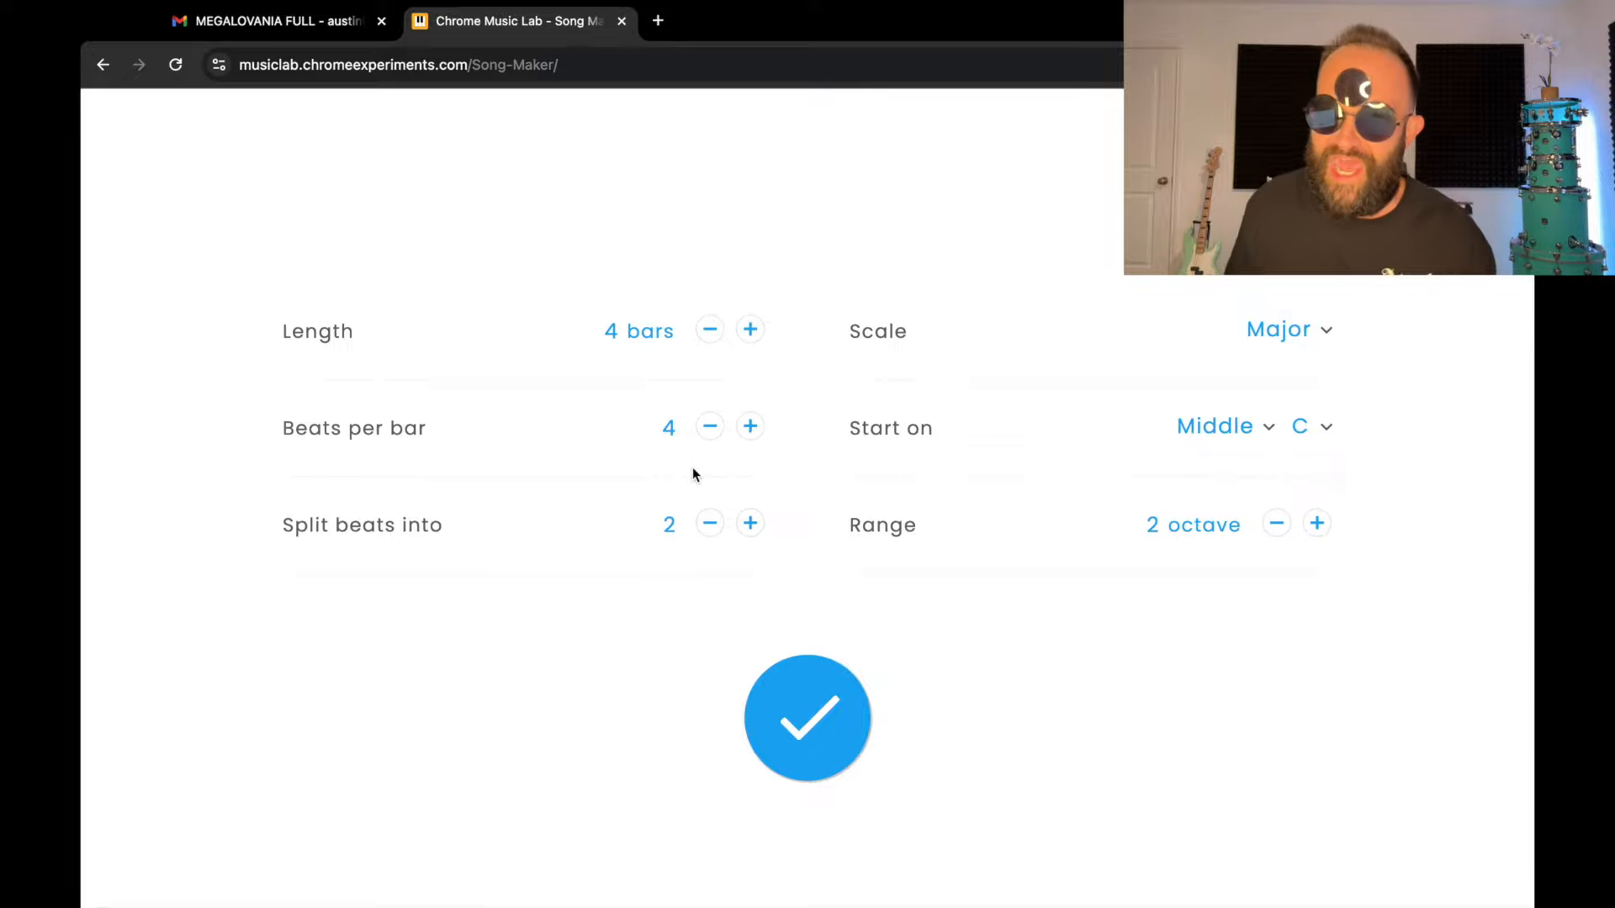
pyautogui.tripleClick(750, 330)
pyautogui.tripleClick(750, 329)
pyautogui.doubleClick(750, 330)
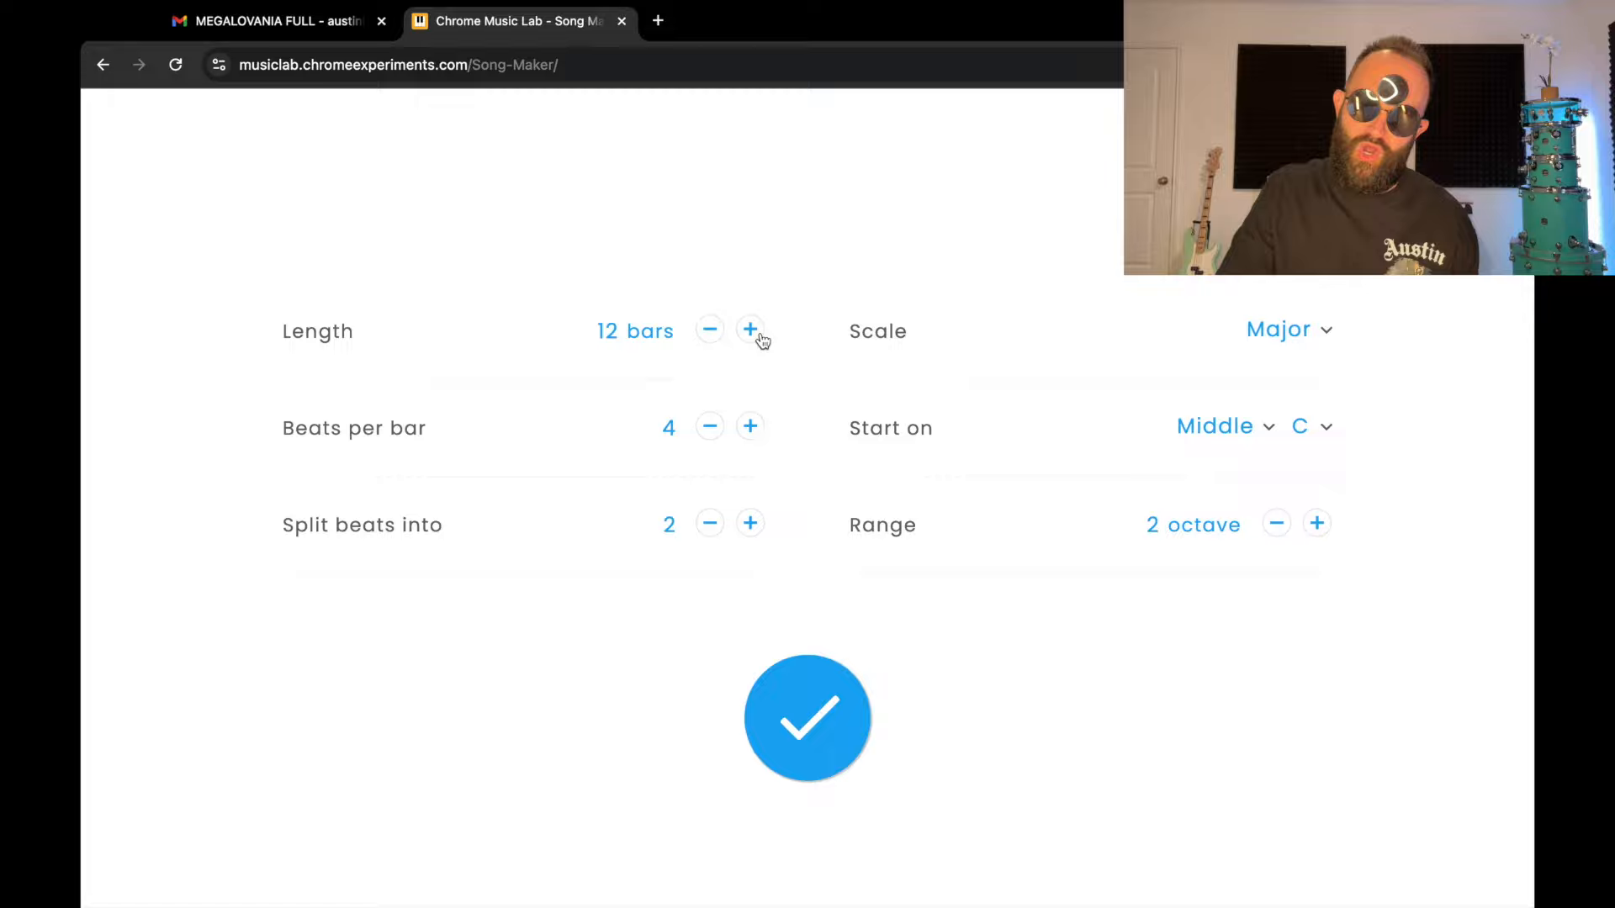
pyautogui.tripleClick(750, 329)
pyautogui.click(760, 336)
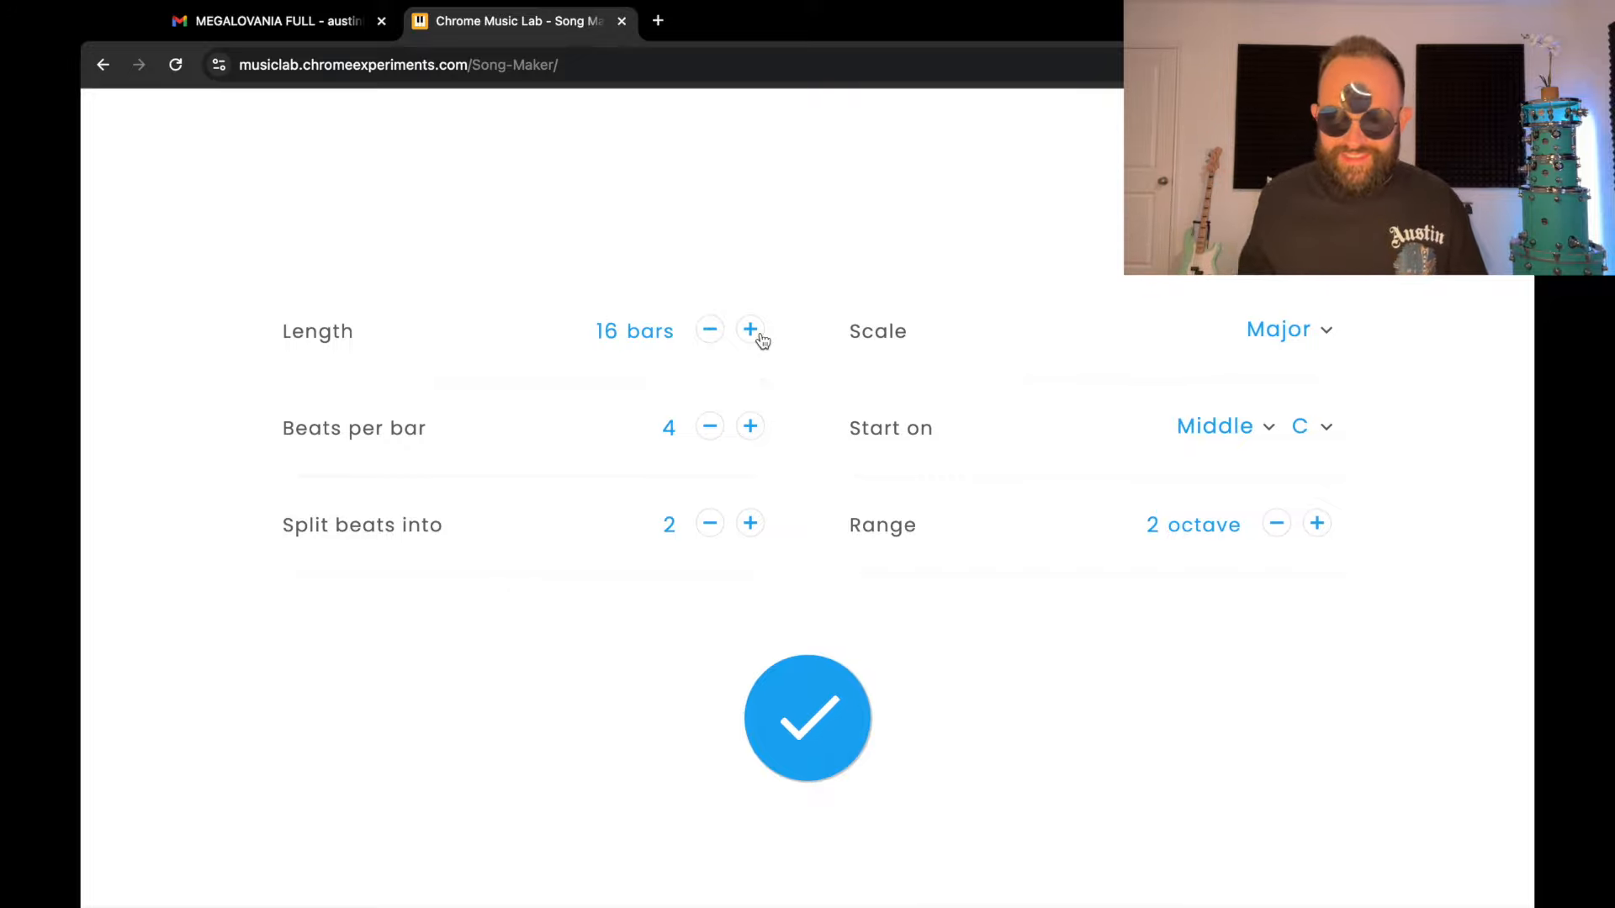
pyautogui.click(1292, 331)
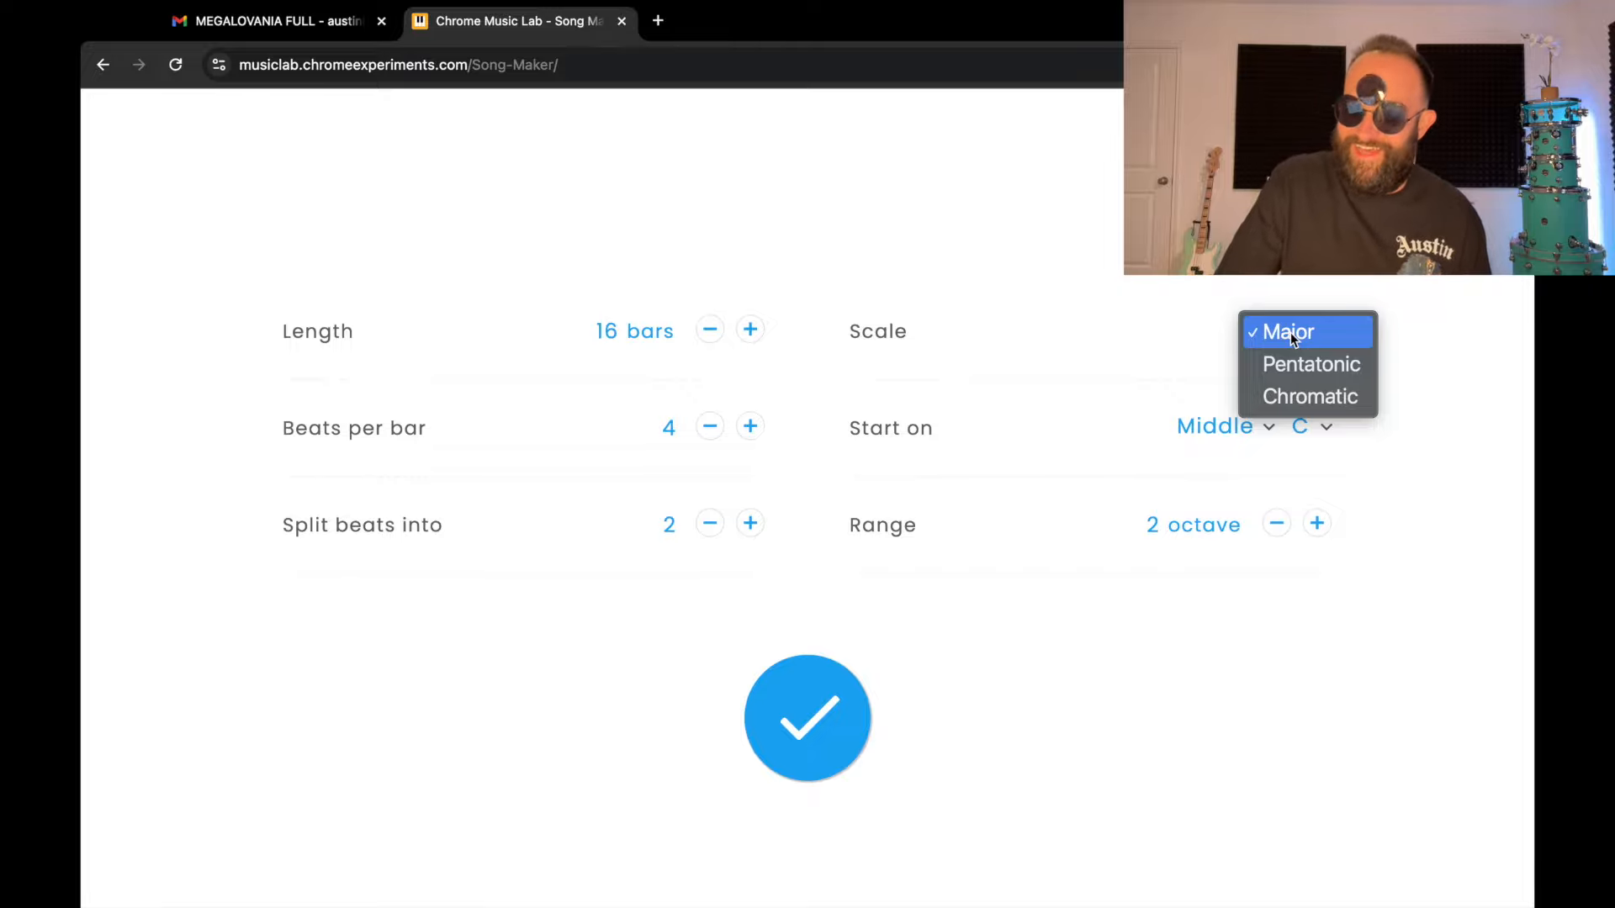
pyautogui.click(1312, 402)
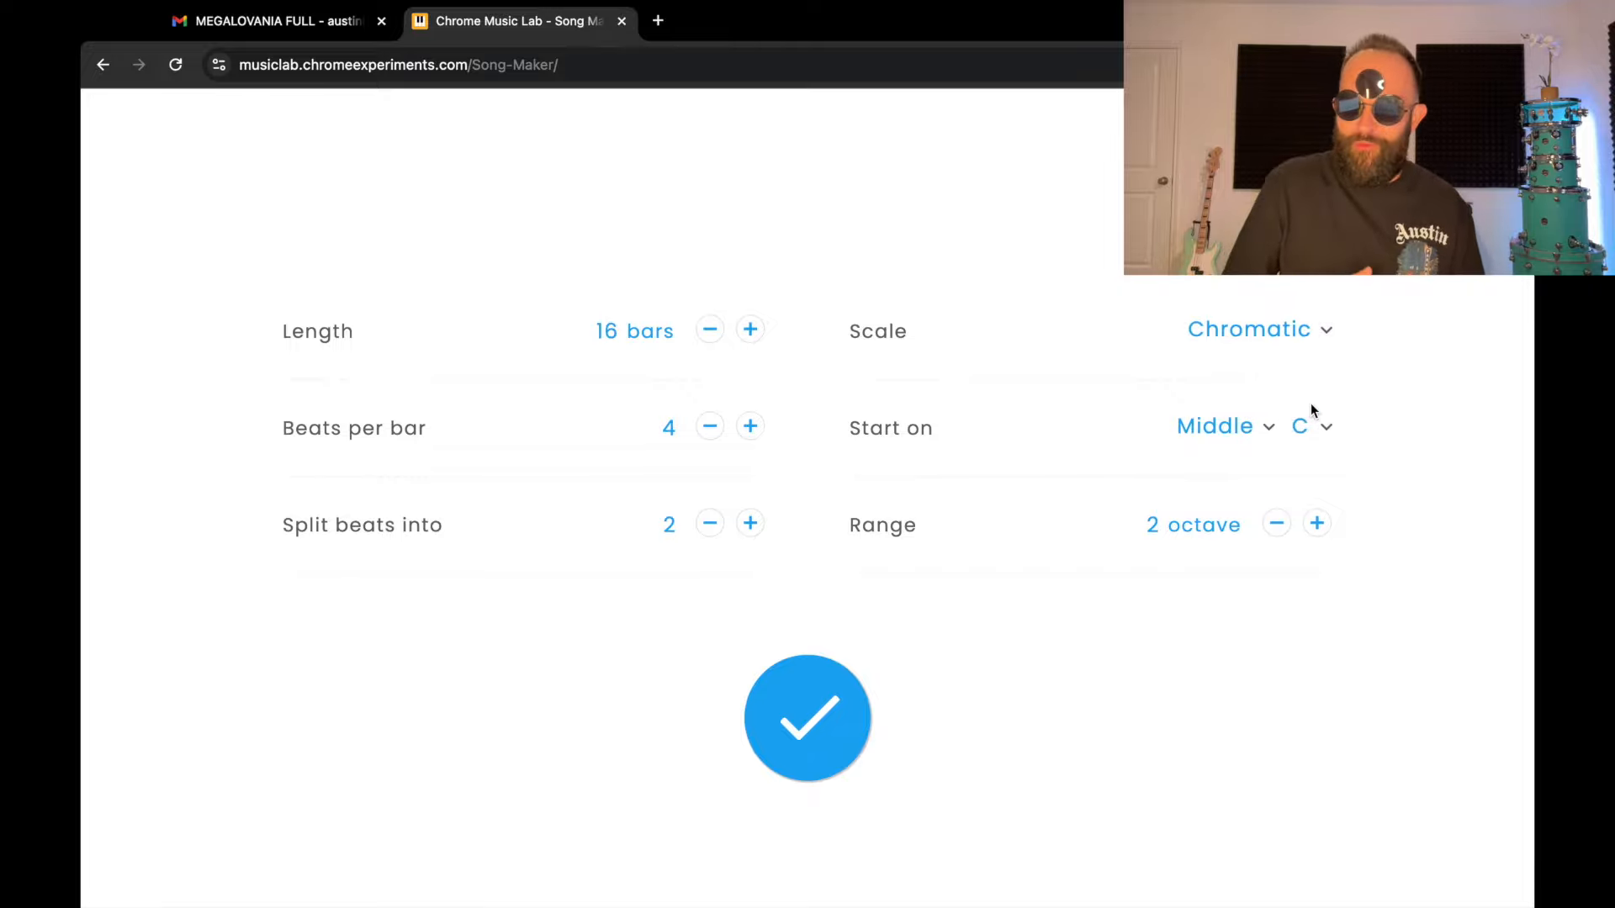
# Set the song to start on Low A#/Bb with a 3-octave range and apply the settings.
pyautogui.click(1263, 429)
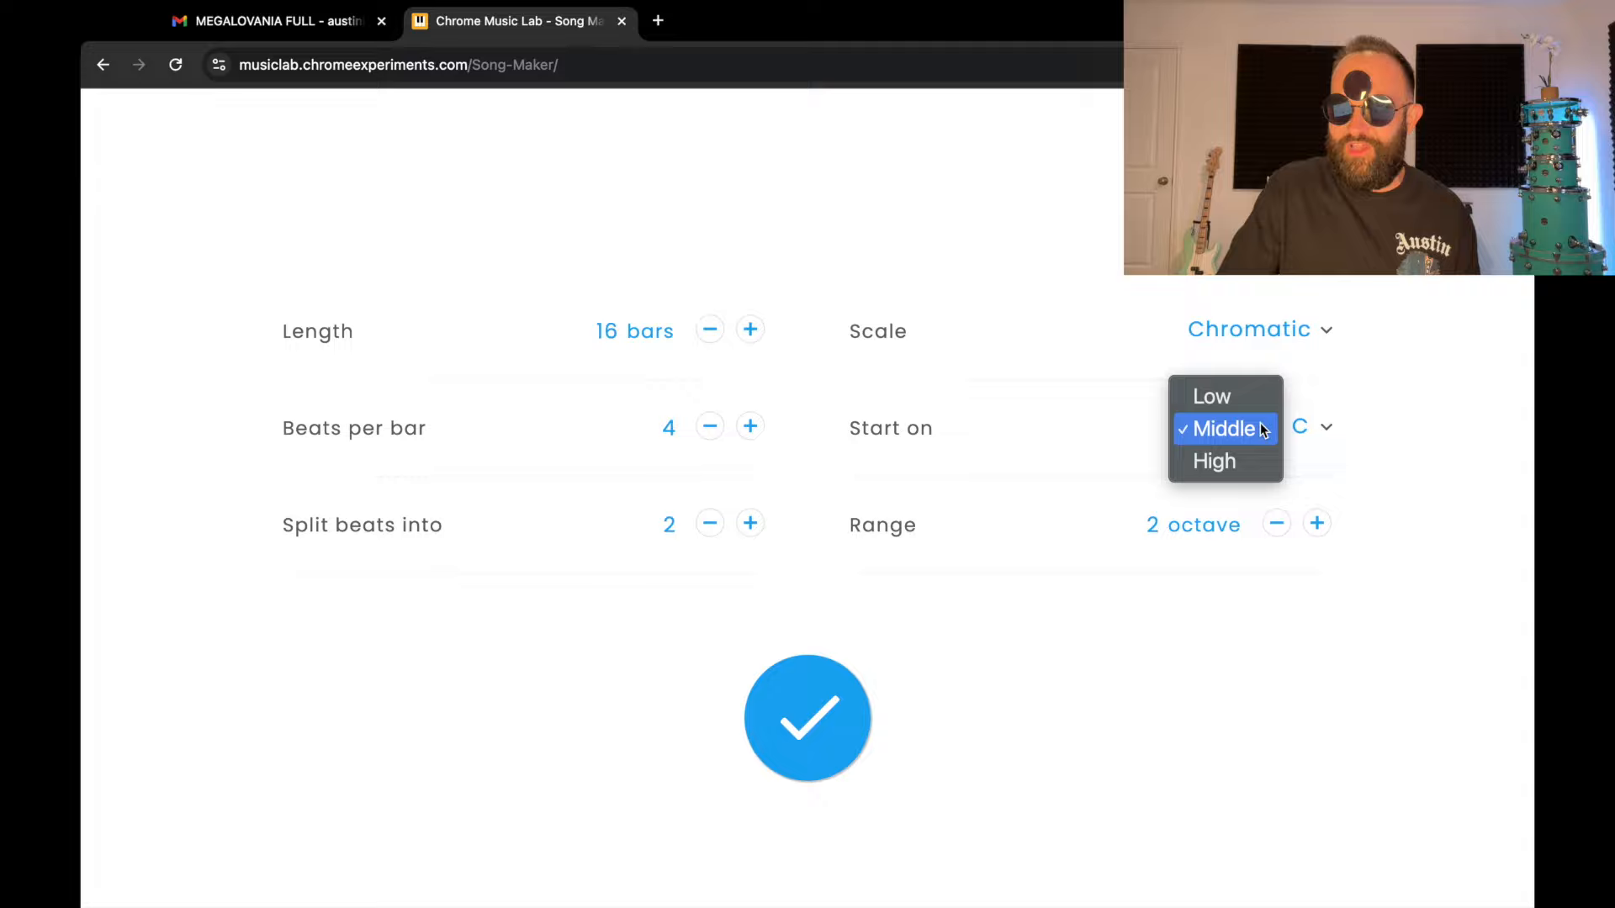
pyautogui.click(1239, 410)
pyautogui.click(1333, 431)
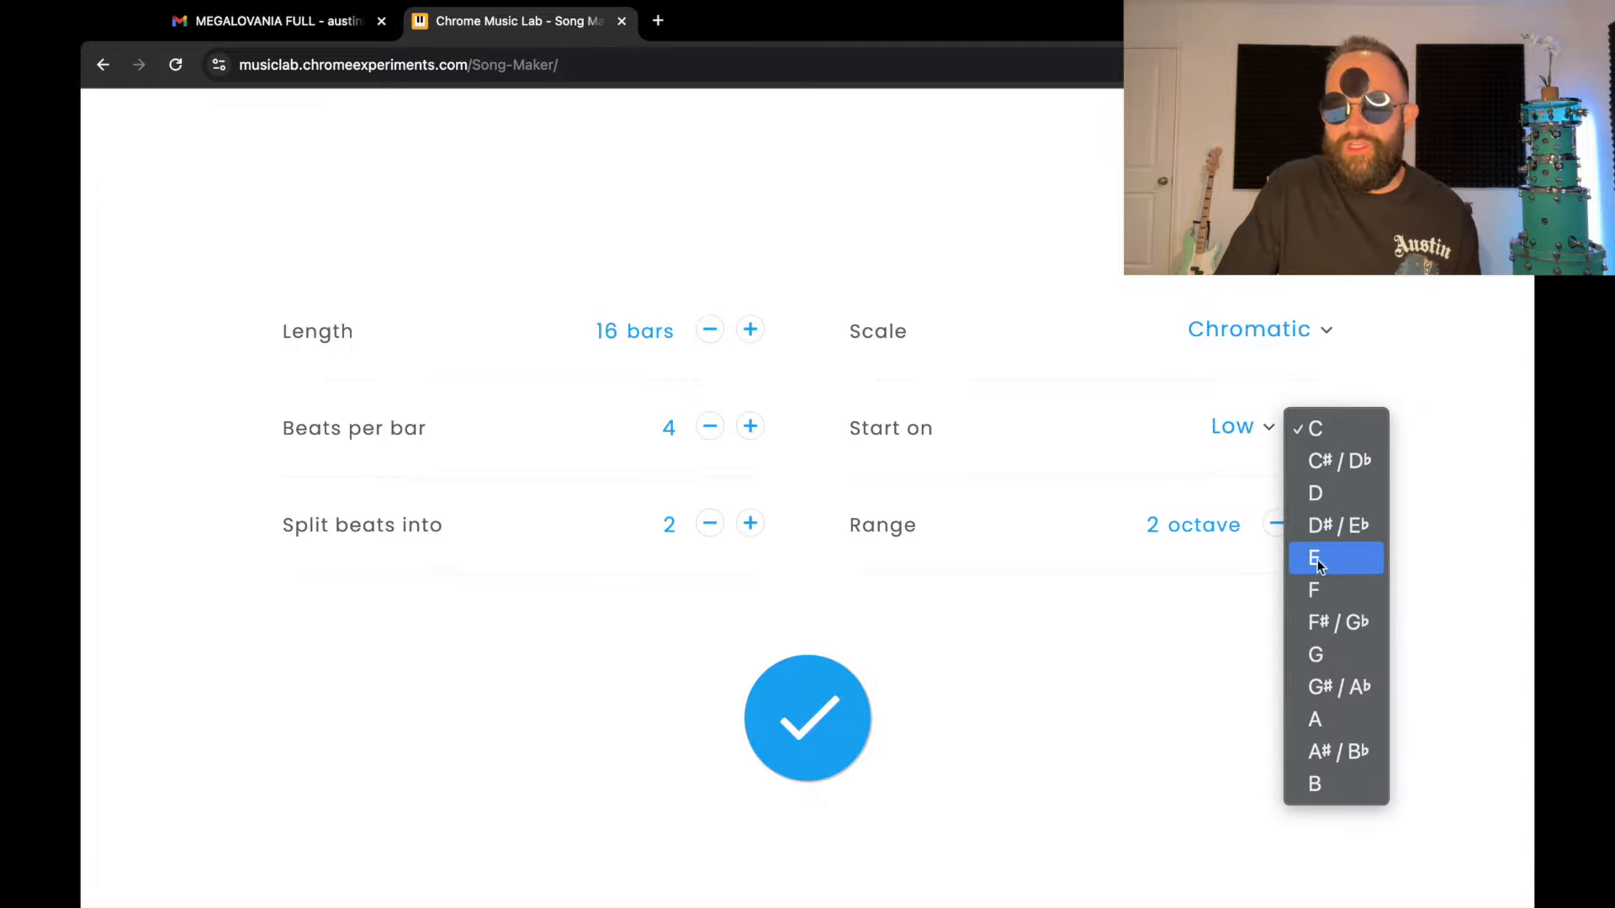
pyautogui.click(1356, 753)
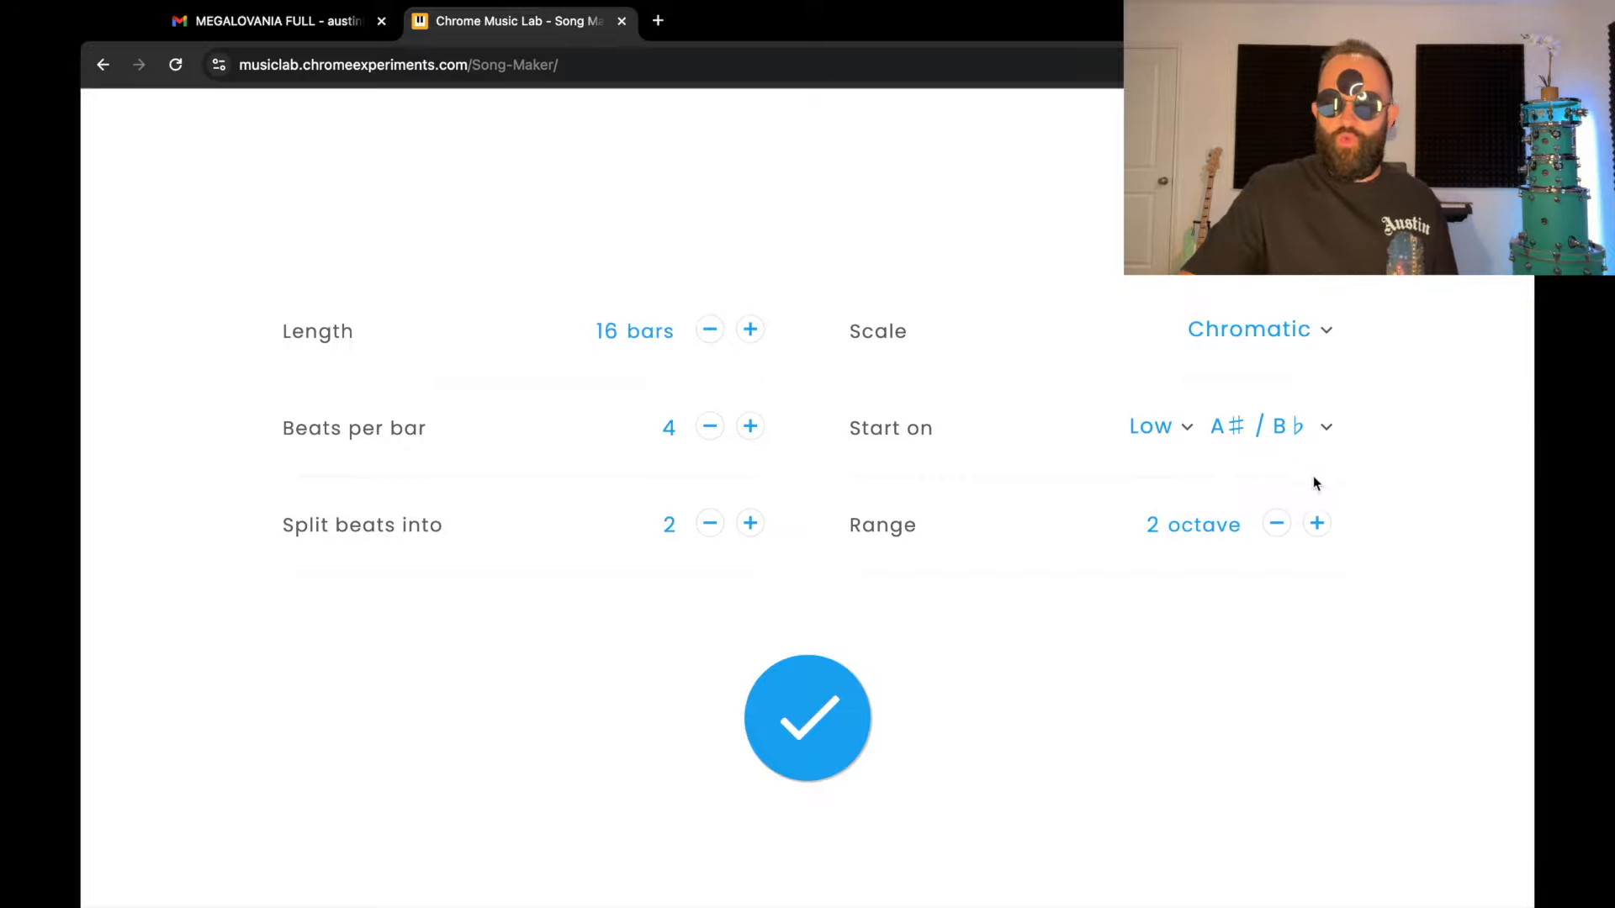
pyautogui.click(1317, 524)
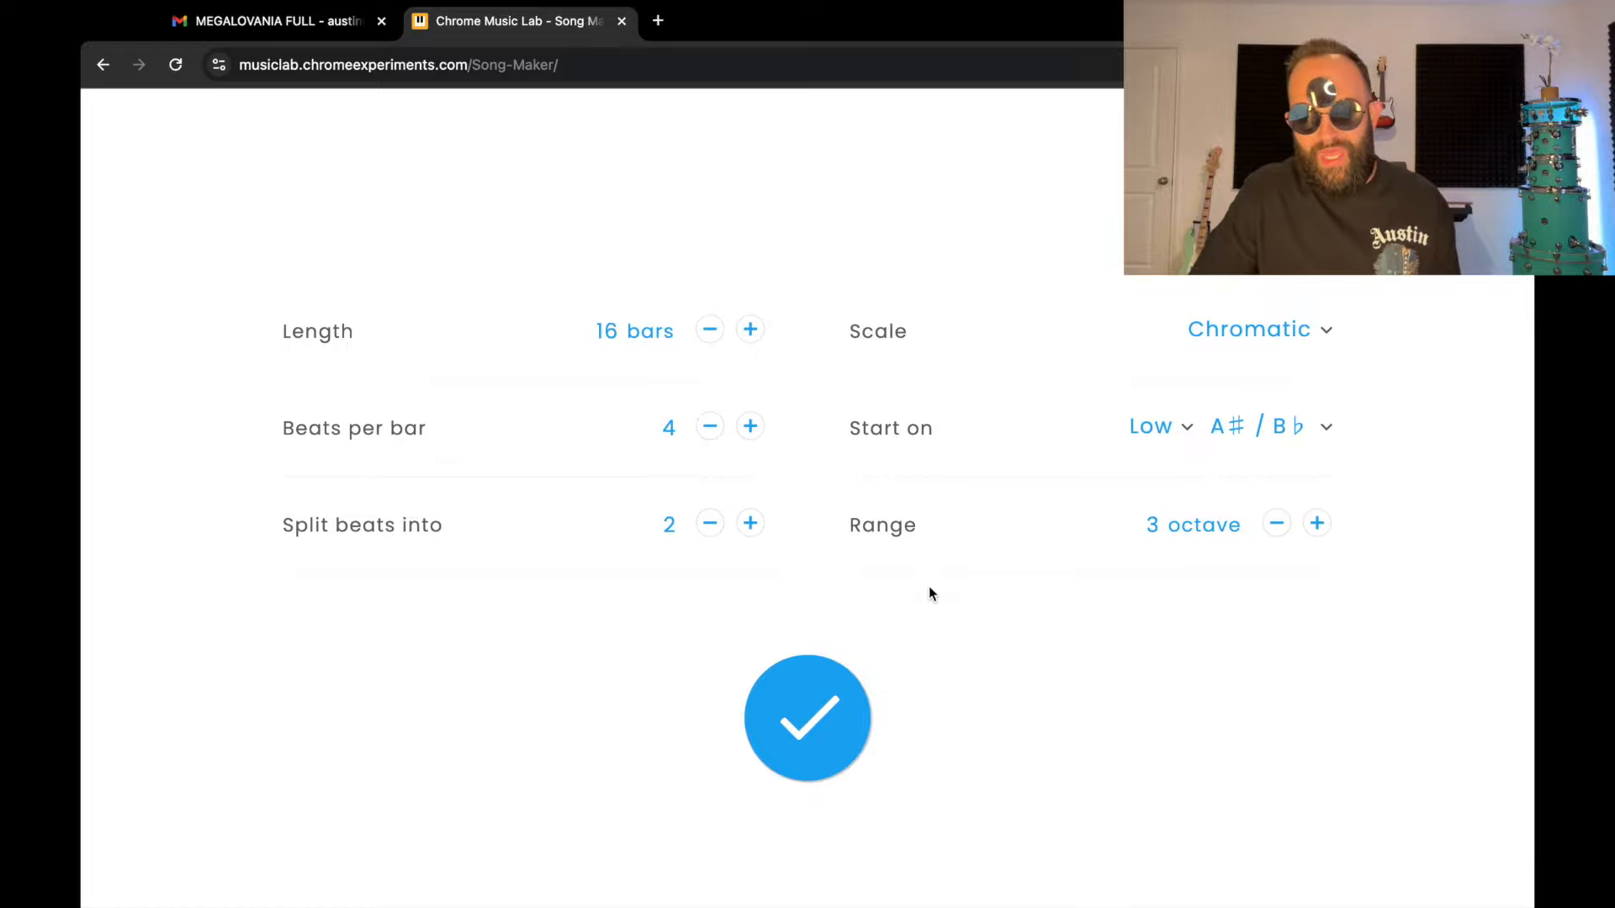
pyautogui.click(790, 739)
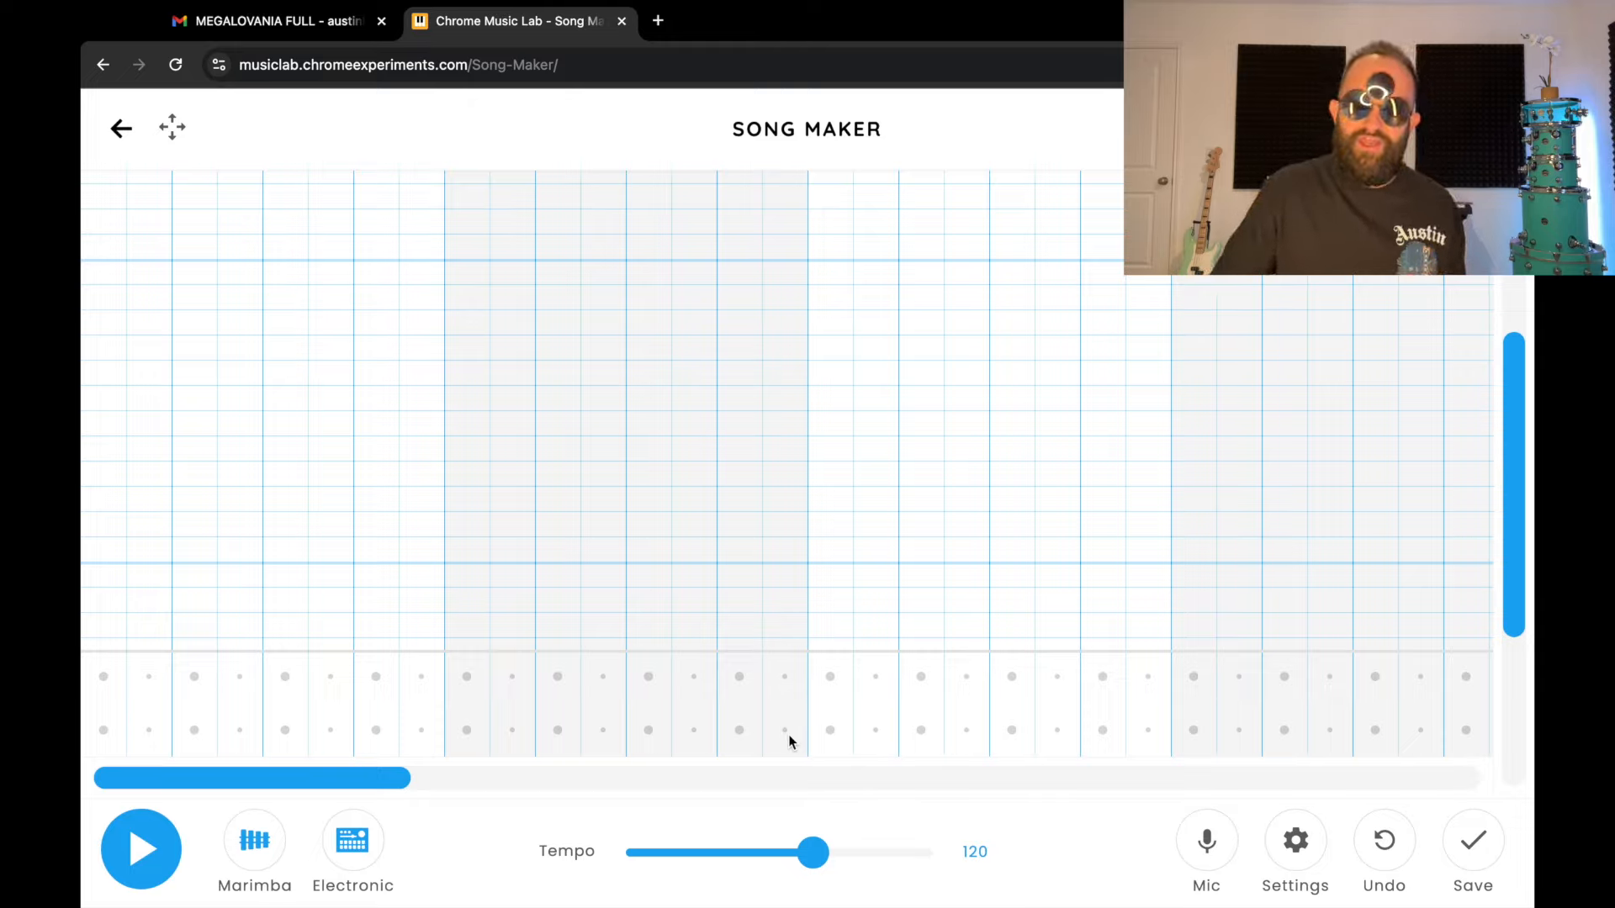
# Set the tempo to 240 and change the melody instrument to Synth.
pyautogui.moveTo(822, 854); pyautogui.dragTo(995, 860)
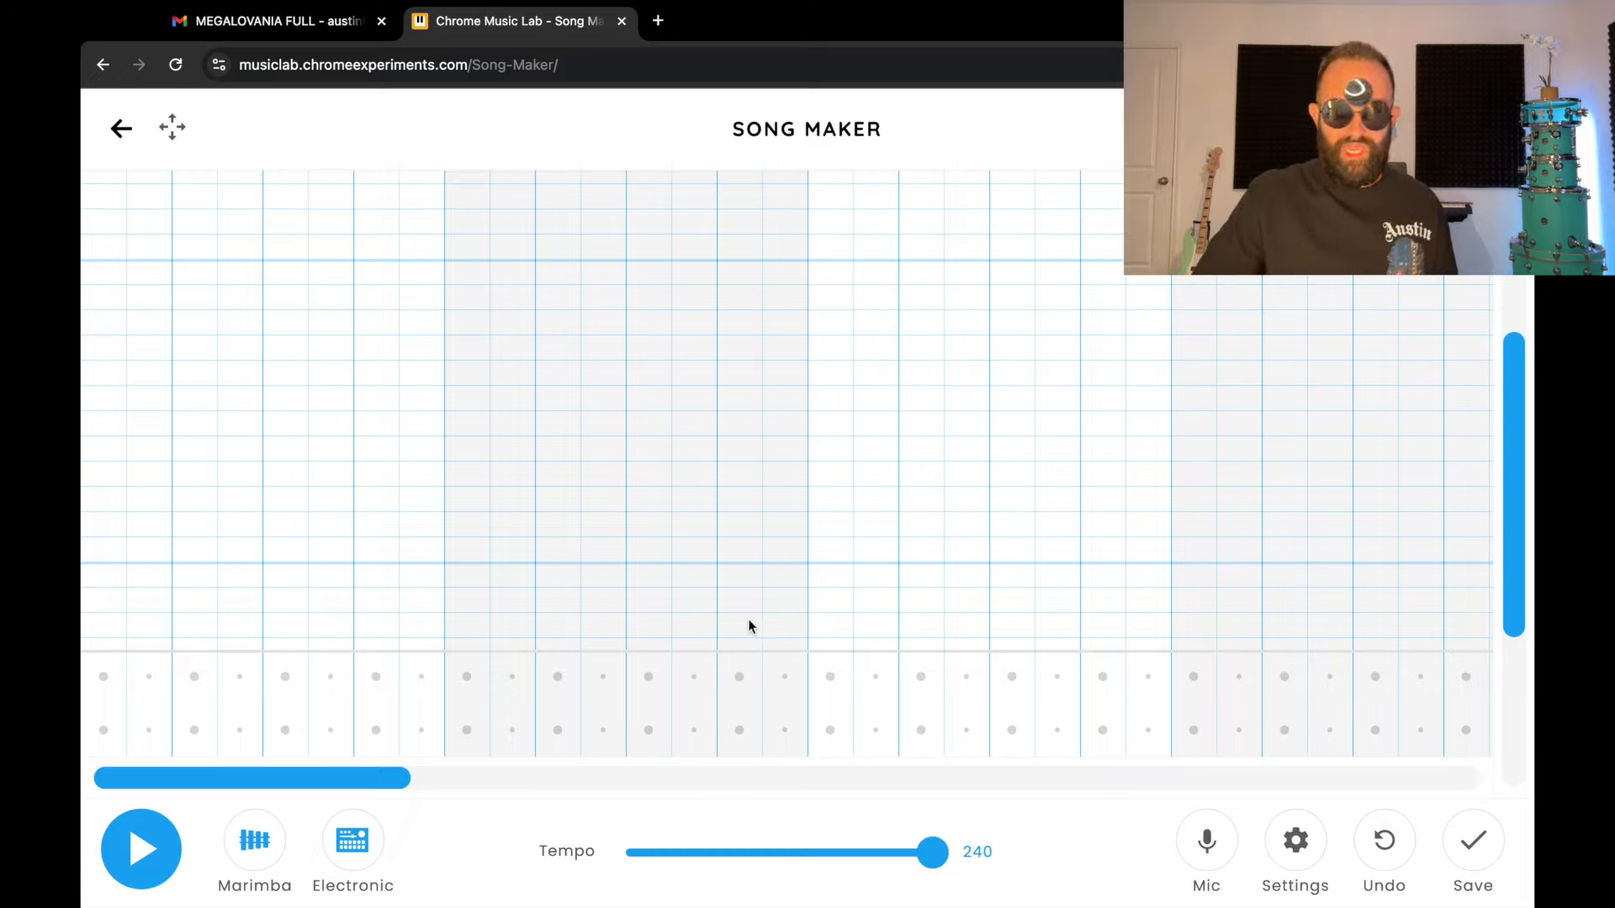
pyautogui.click(270, 844)
pyautogui.click(271, 845)
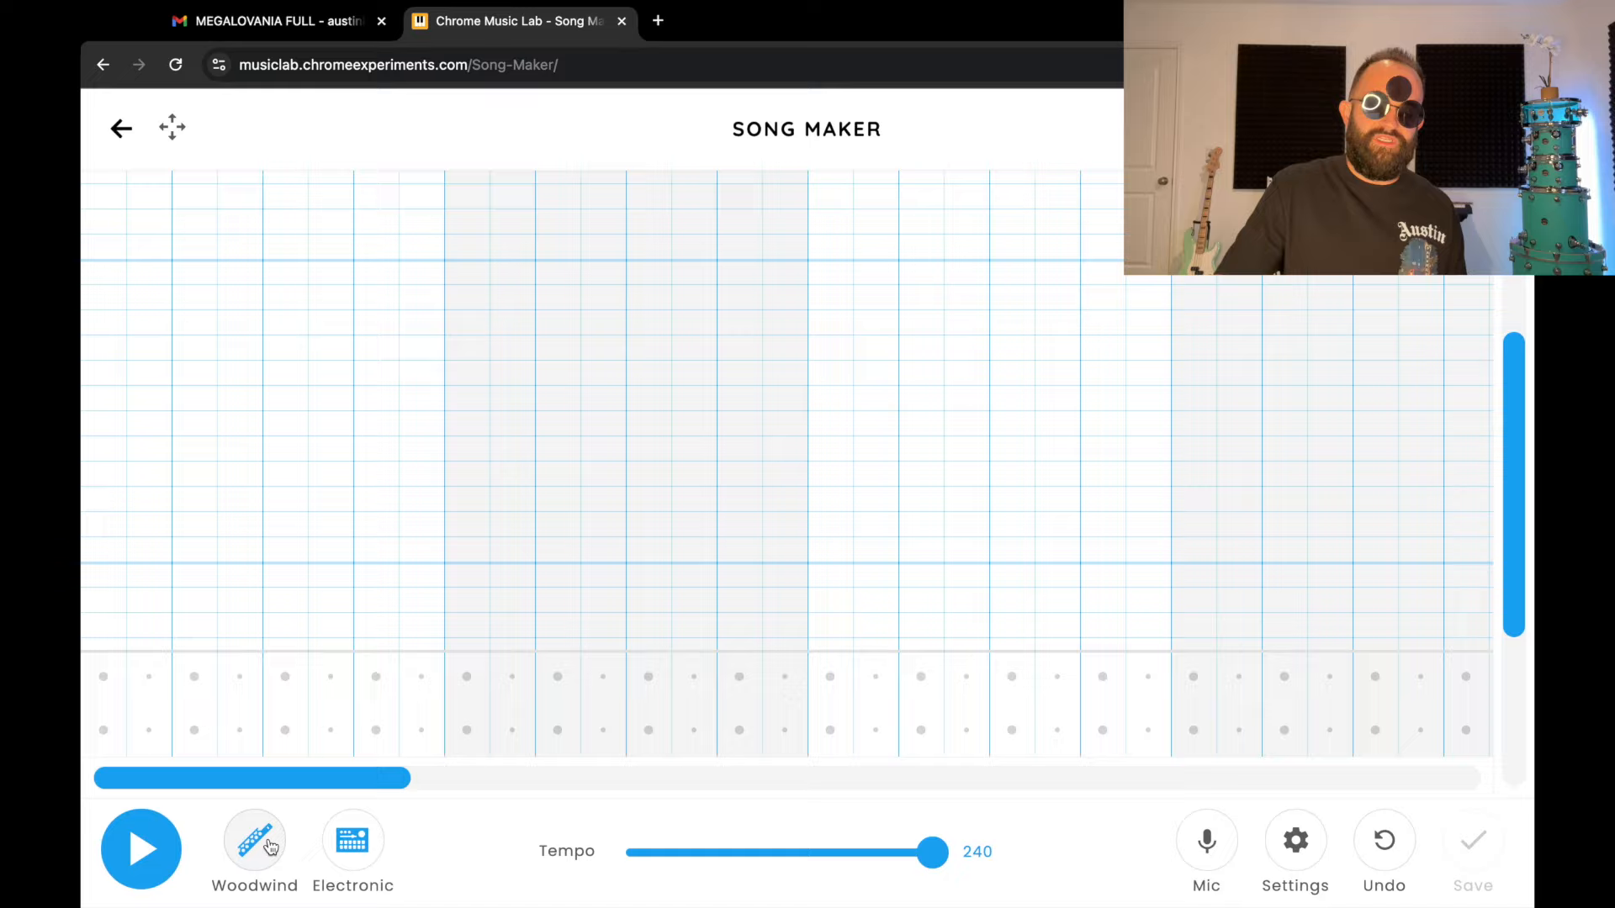
pyautogui.click(270, 846)
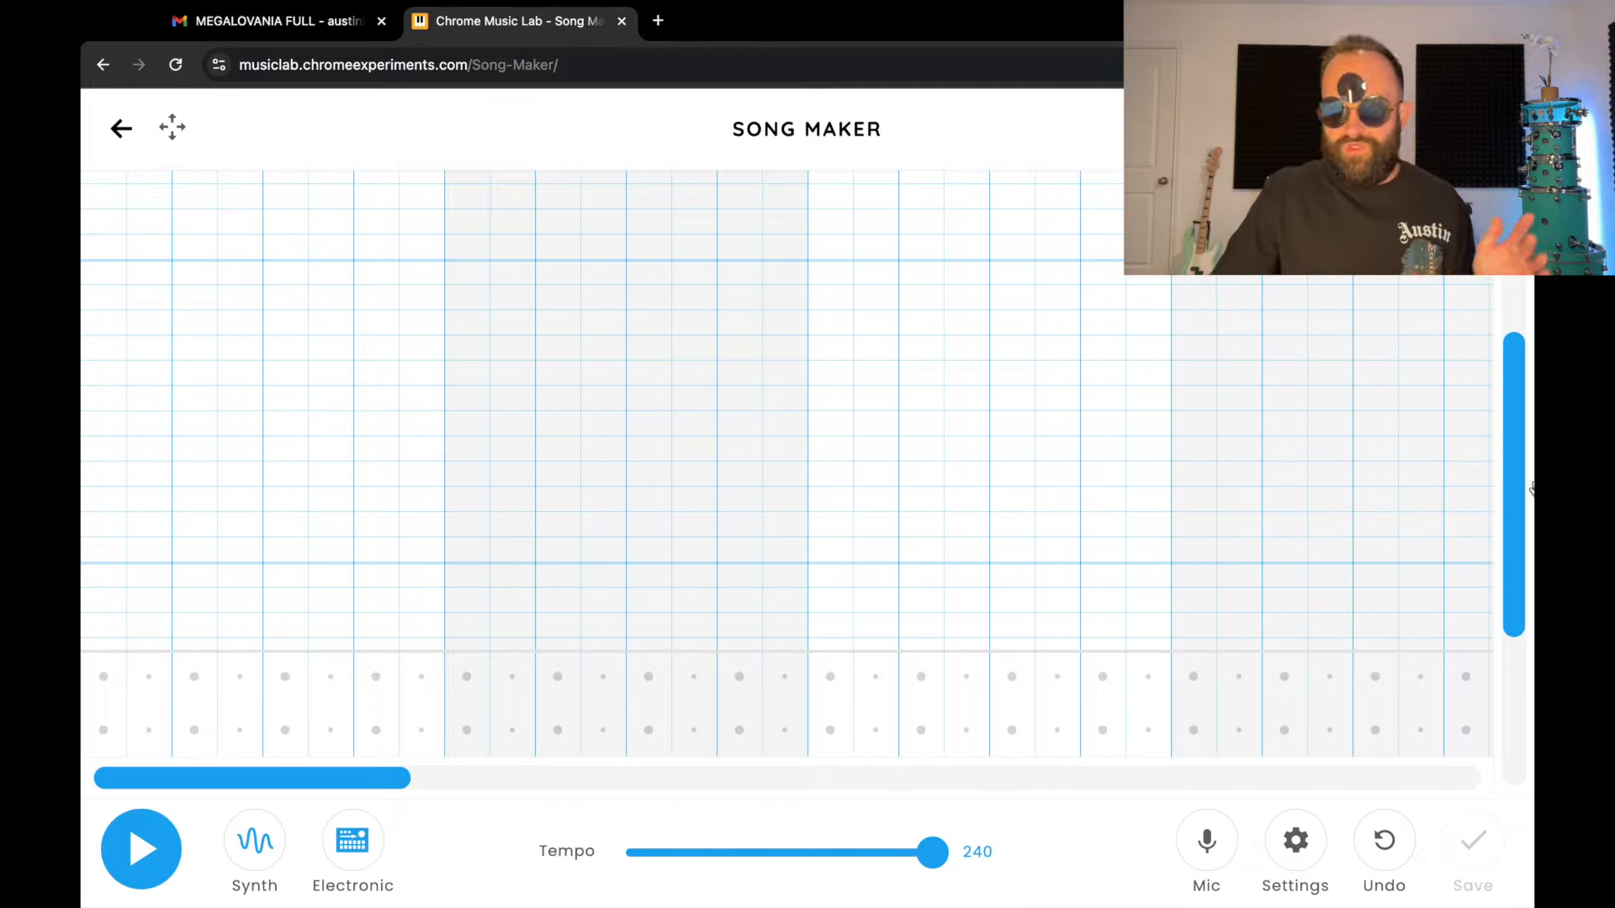
# Place low orange notes in columns 1 and 2, an orange note one octave higher in column 3, and a purple note in column 5.
pyautogui.moveTo(1521, 592); pyautogui.dragTo(1516, 387)
pyautogui.moveTo(373, 776); pyautogui.dragTo(339, 775)
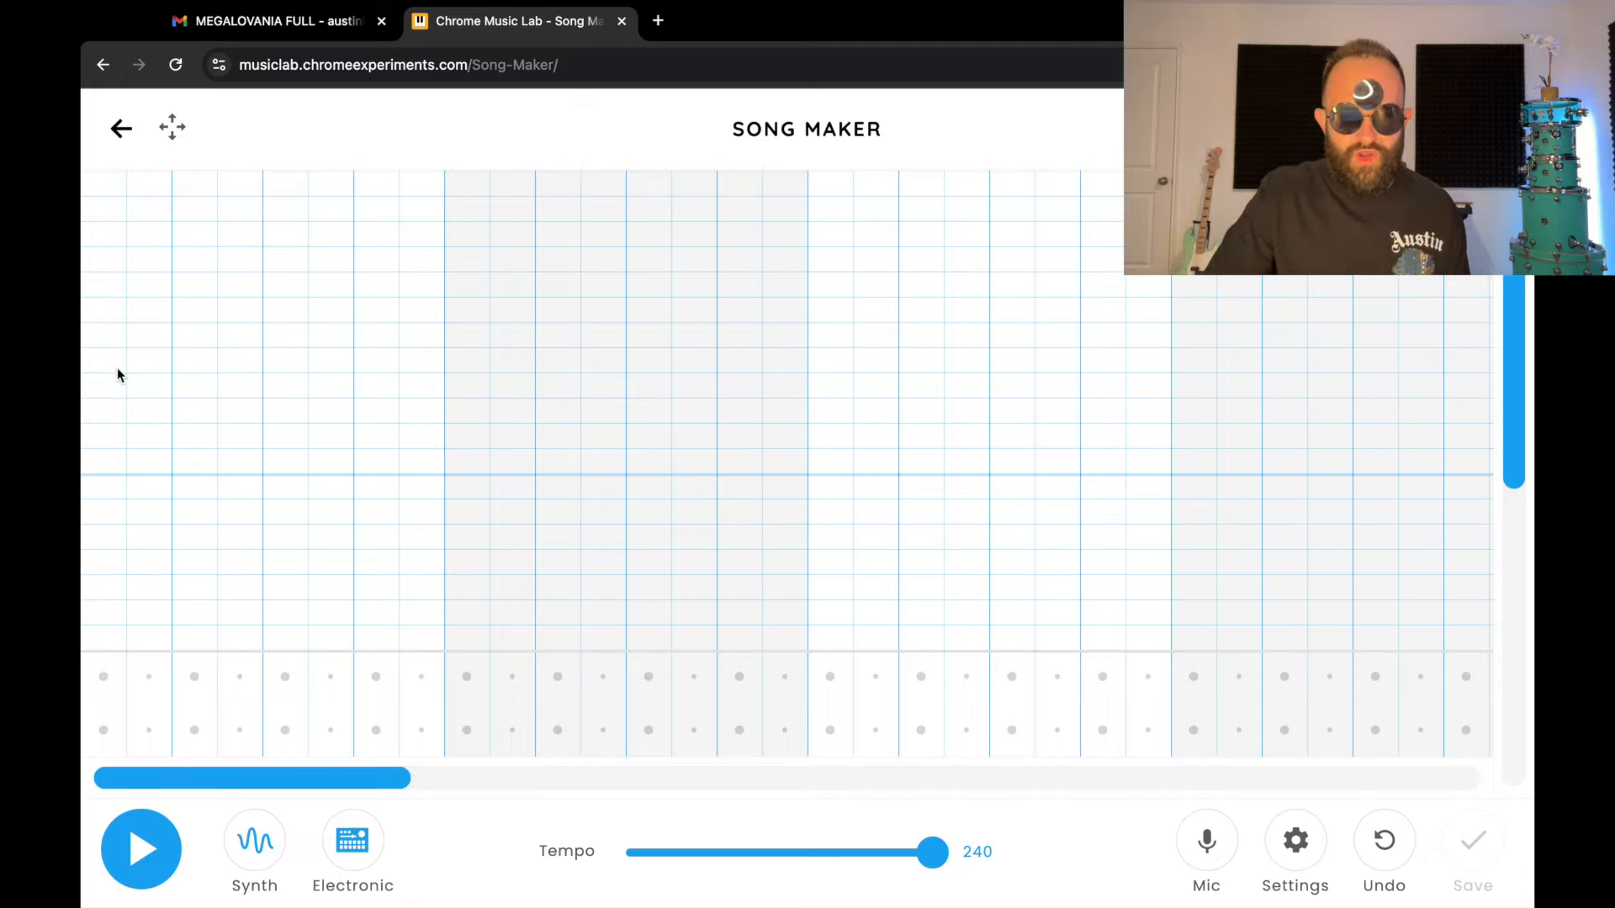
pyautogui.moveTo(1512, 396); pyautogui.dragTo(1514, 706)
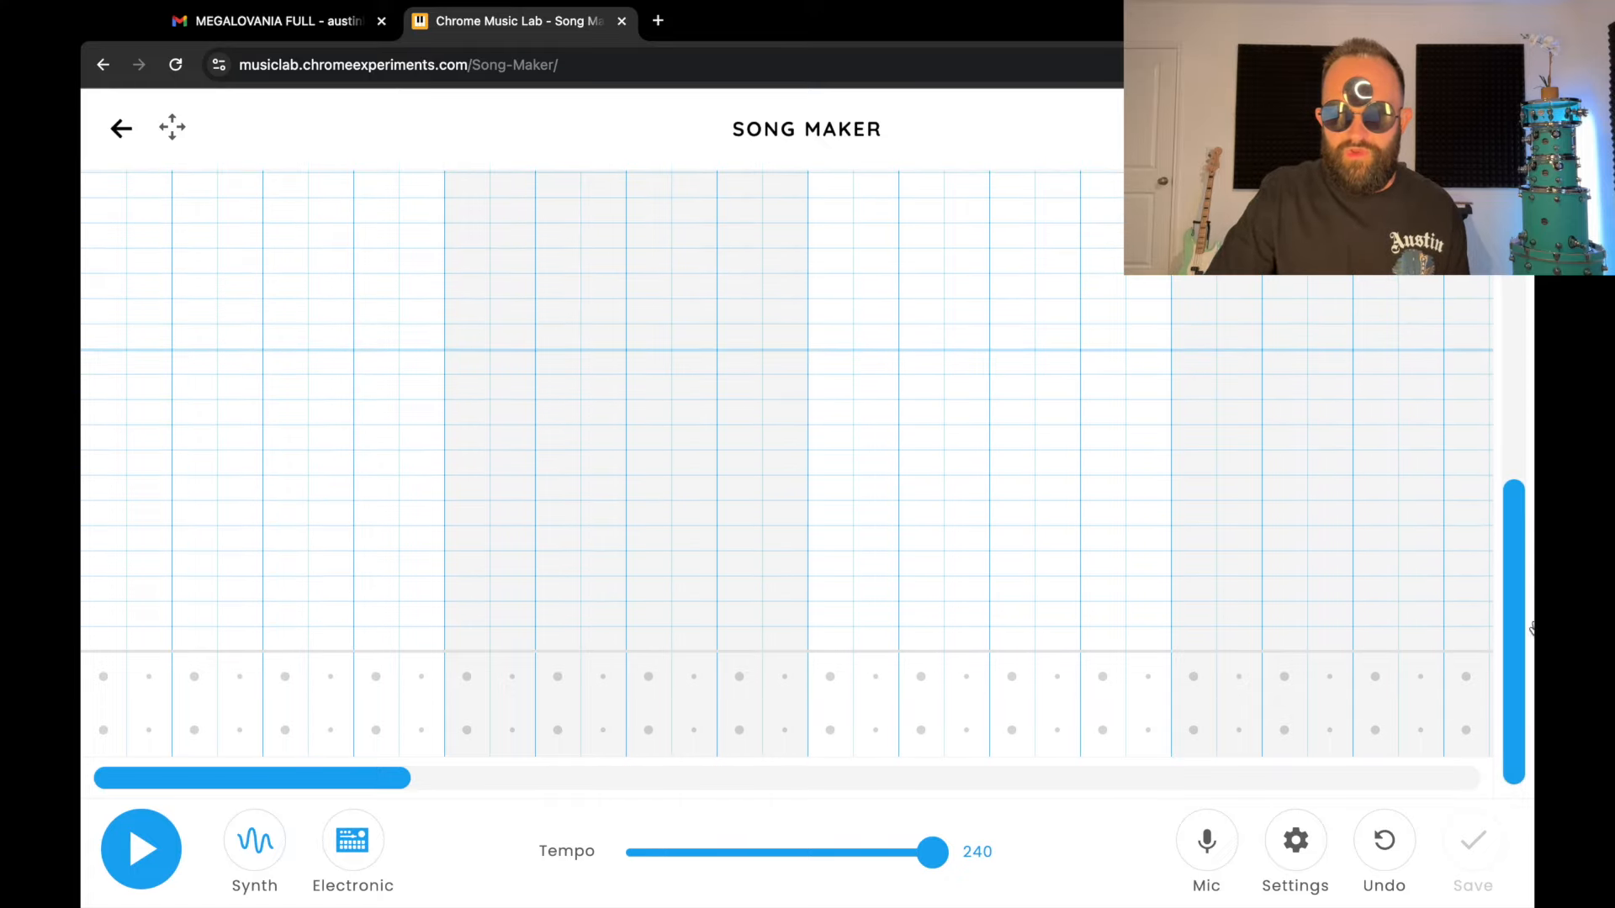
pyautogui.moveTo(1507, 620); pyautogui.dragTo(1513, 392)
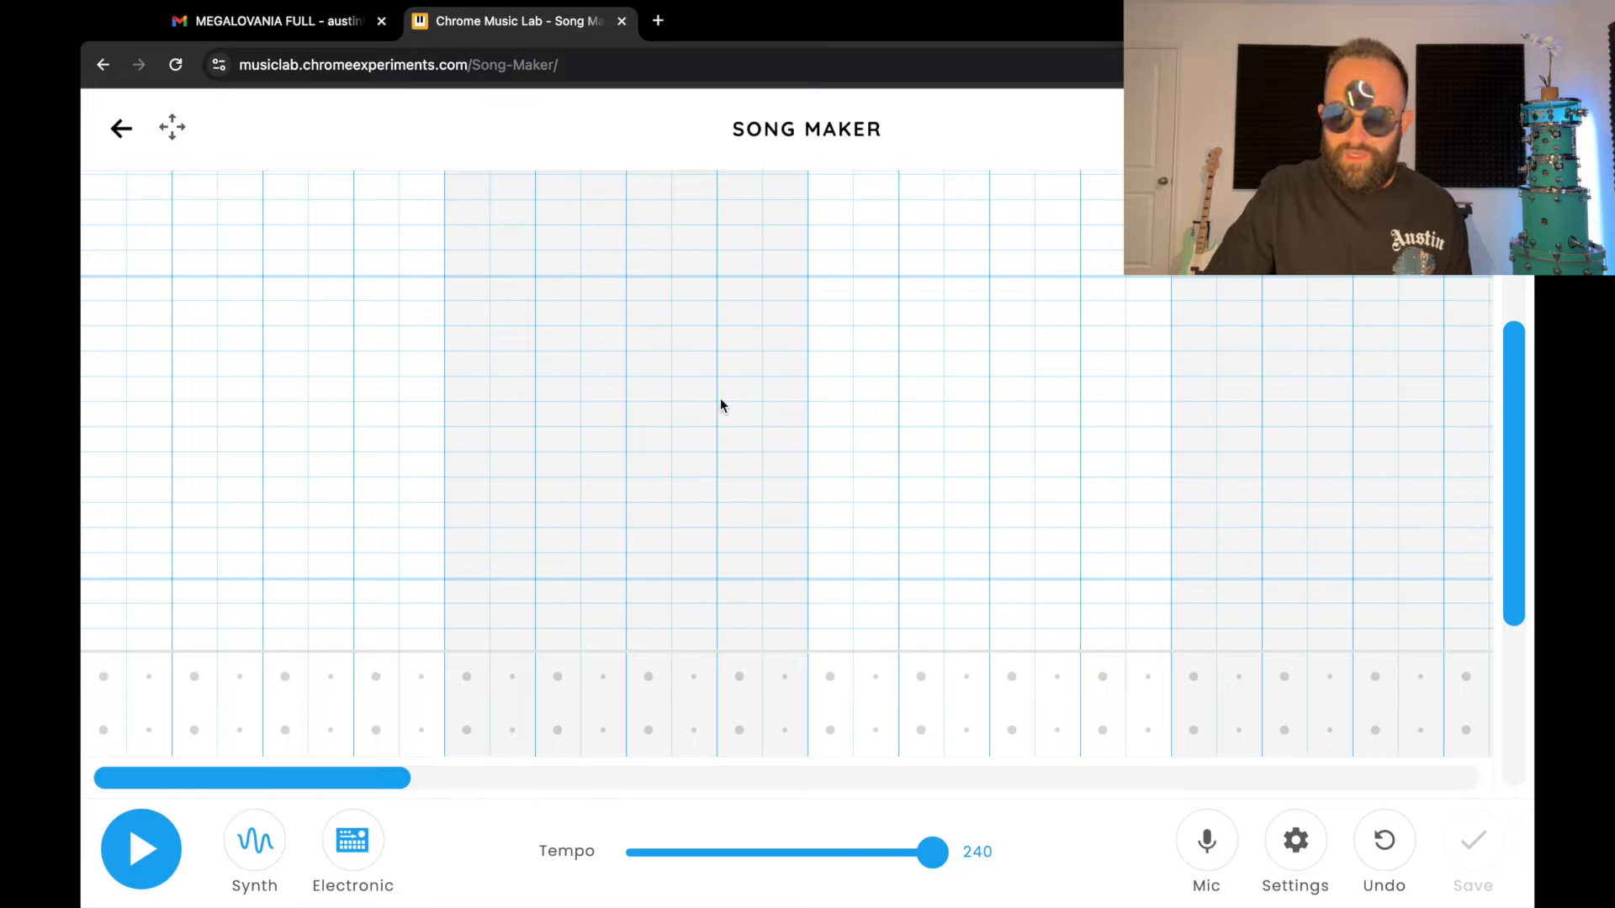
pyautogui.click(114, 476)
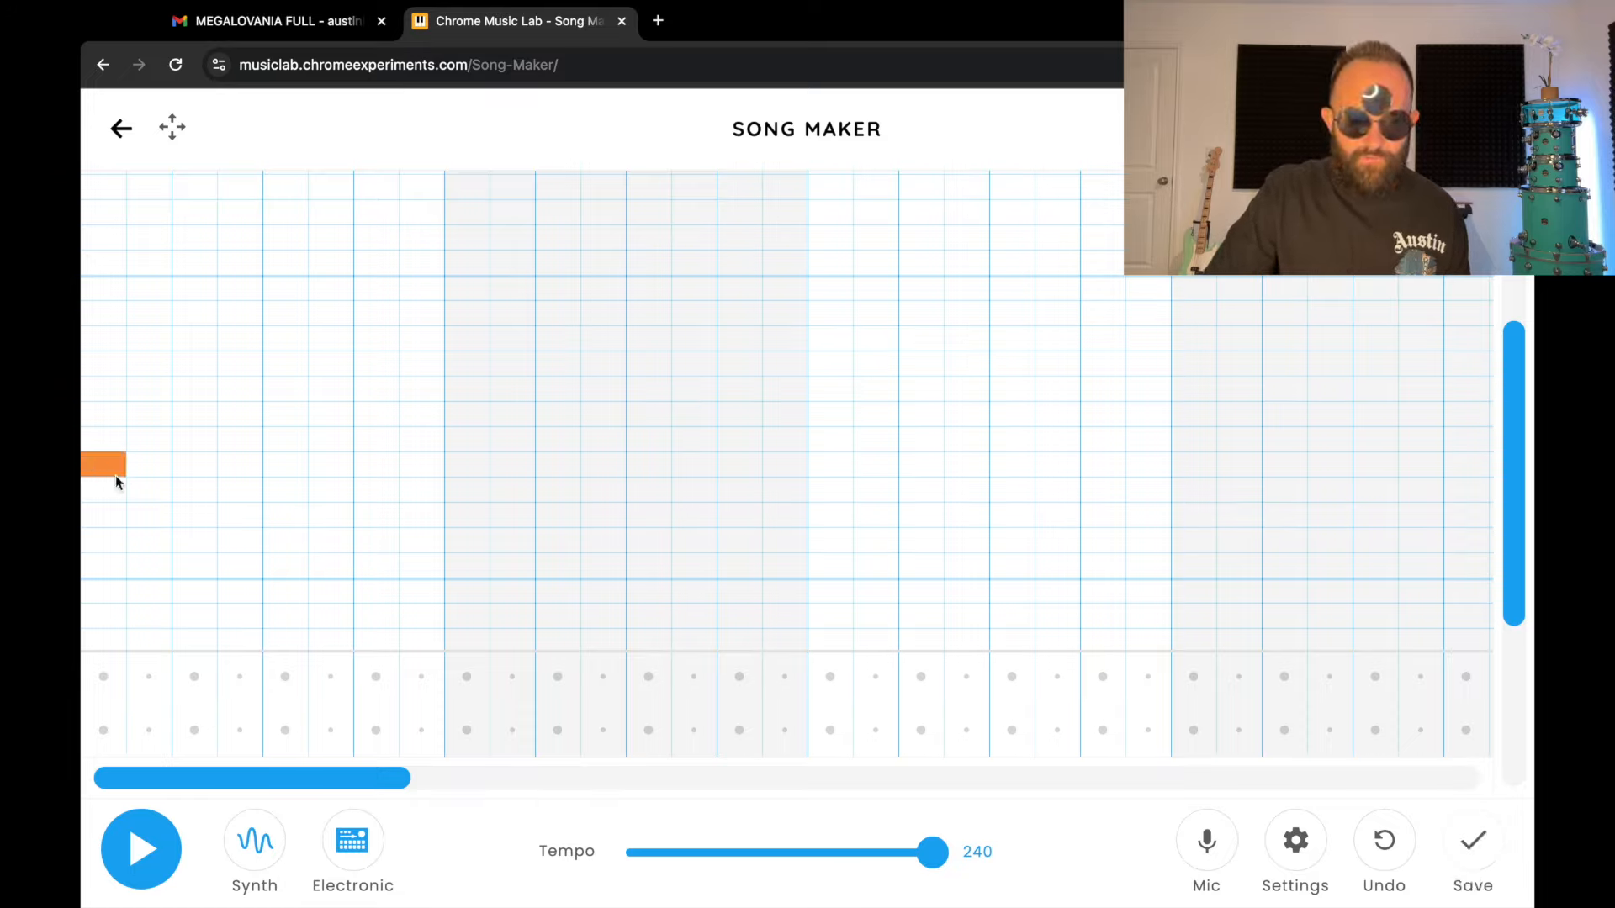
pyautogui.click(148, 469)
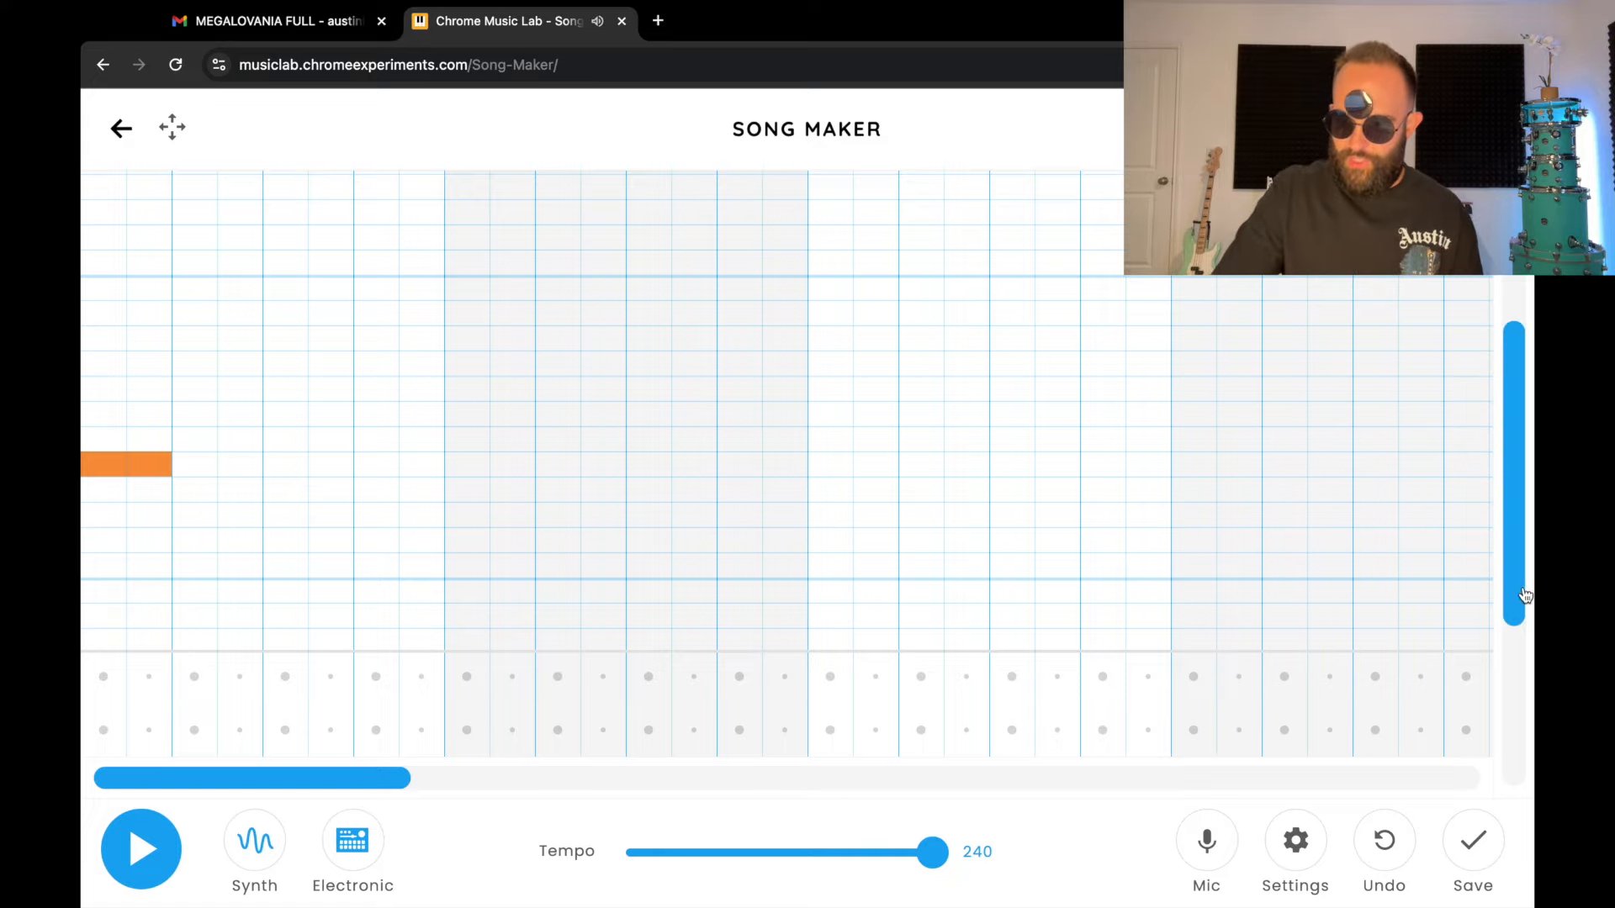
pyautogui.click(1520, 527)
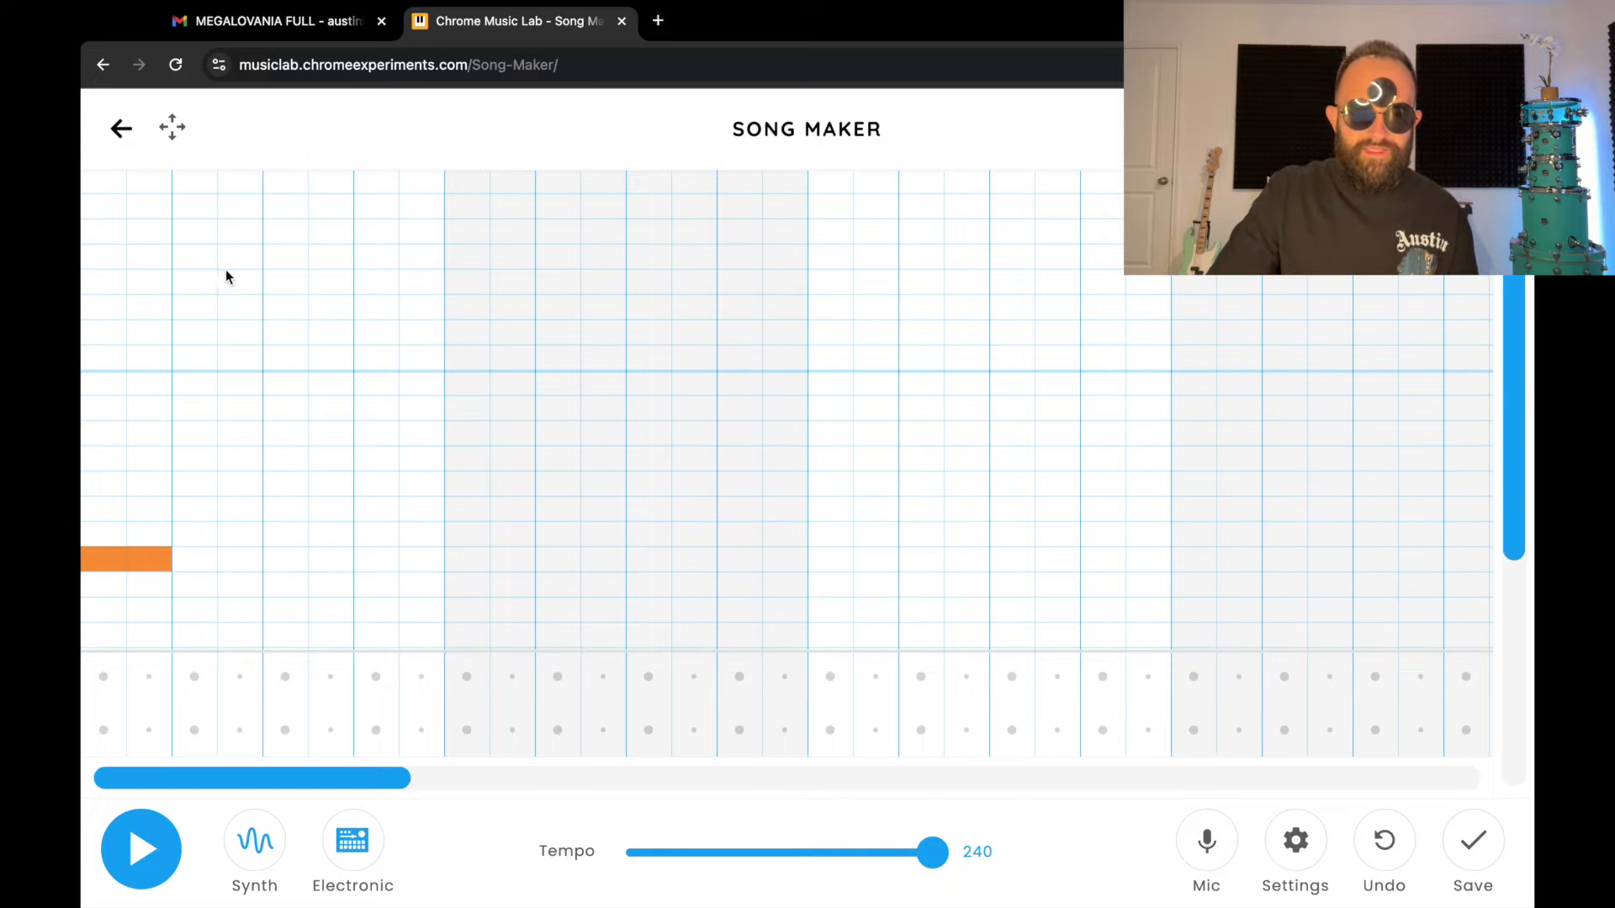
pyautogui.click(199, 274)
pyautogui.moveTo(198, 270); pyautogui.dragTo(197, 264)
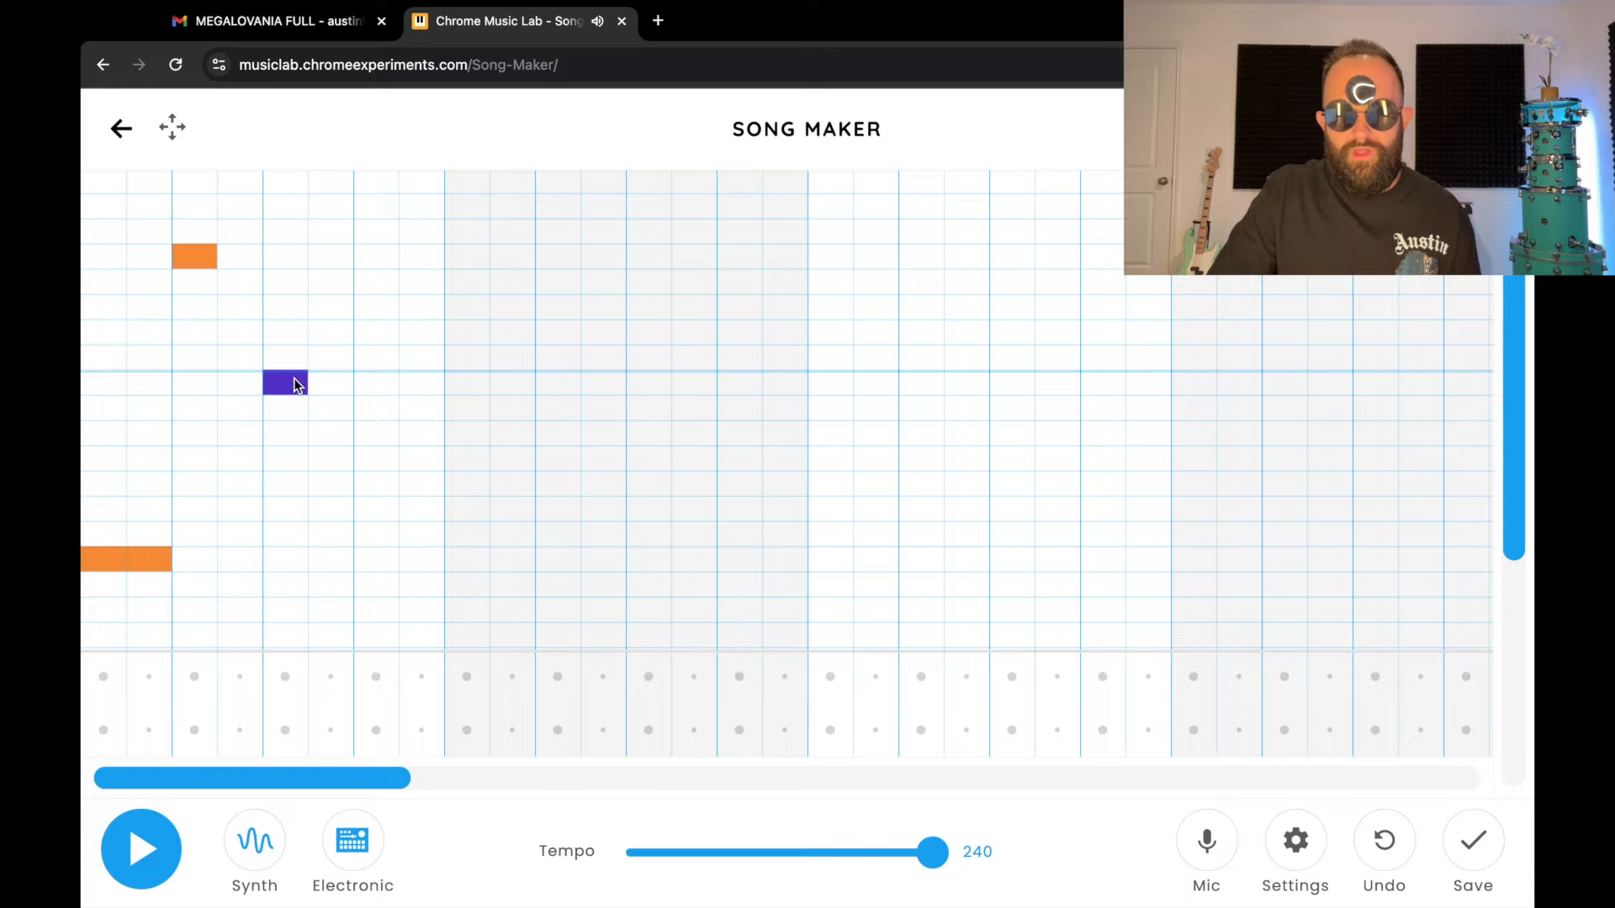
# Complete bars 1–2 with blue in column 8, teal in 10 and 16, light green in 12 and 15, and low orange in 14.
pyautogui.click(431, 411)
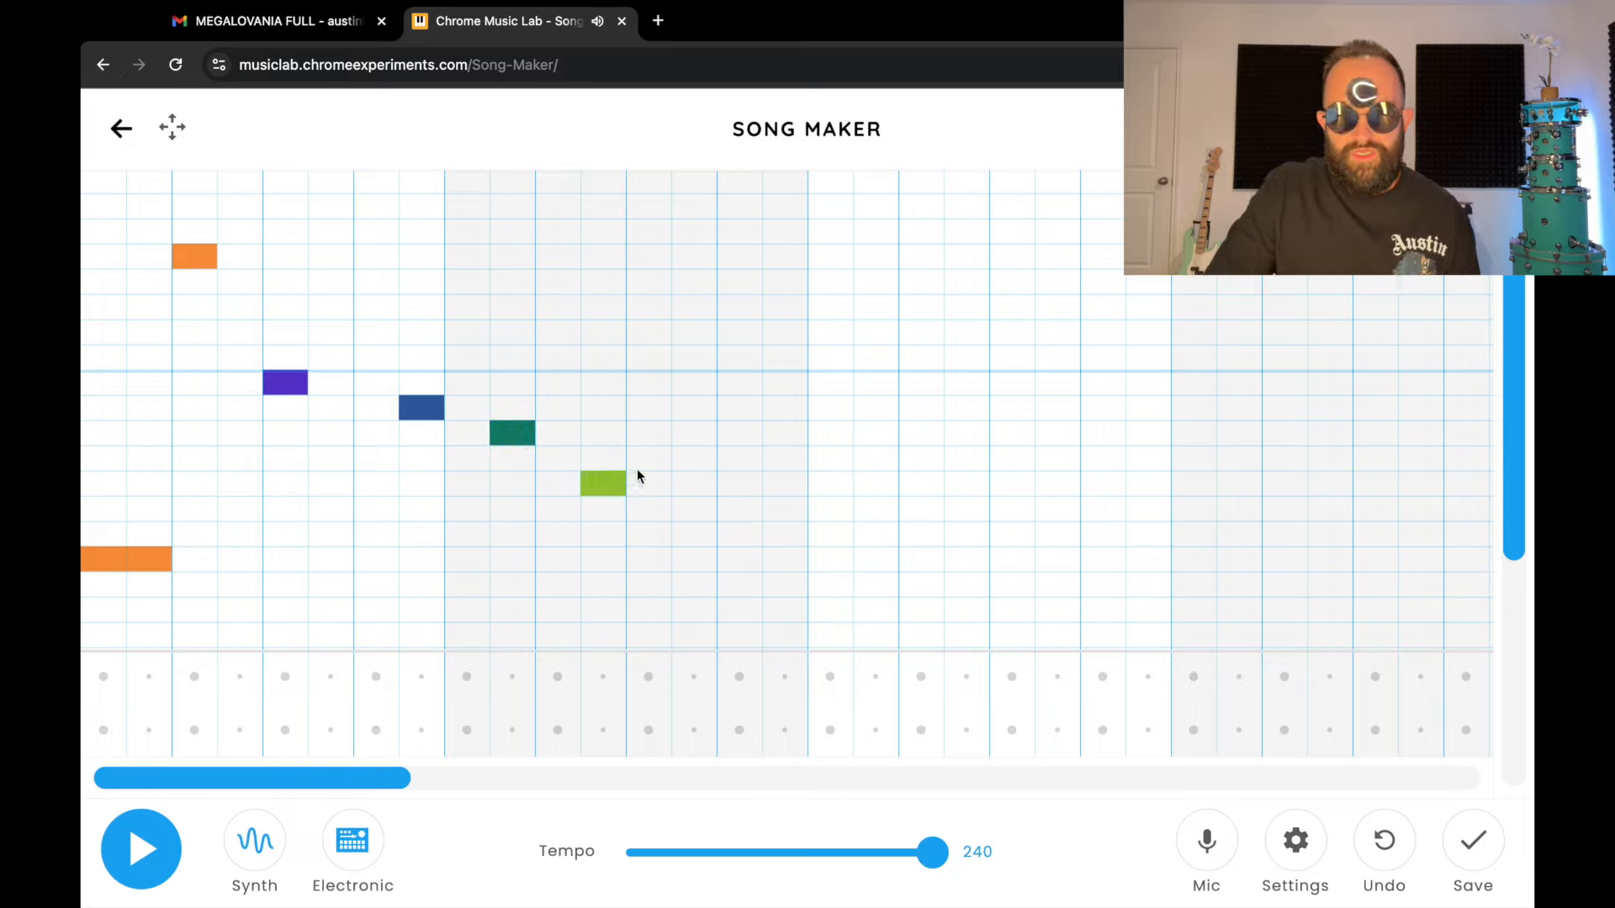
pyautogui.click(695, 560)
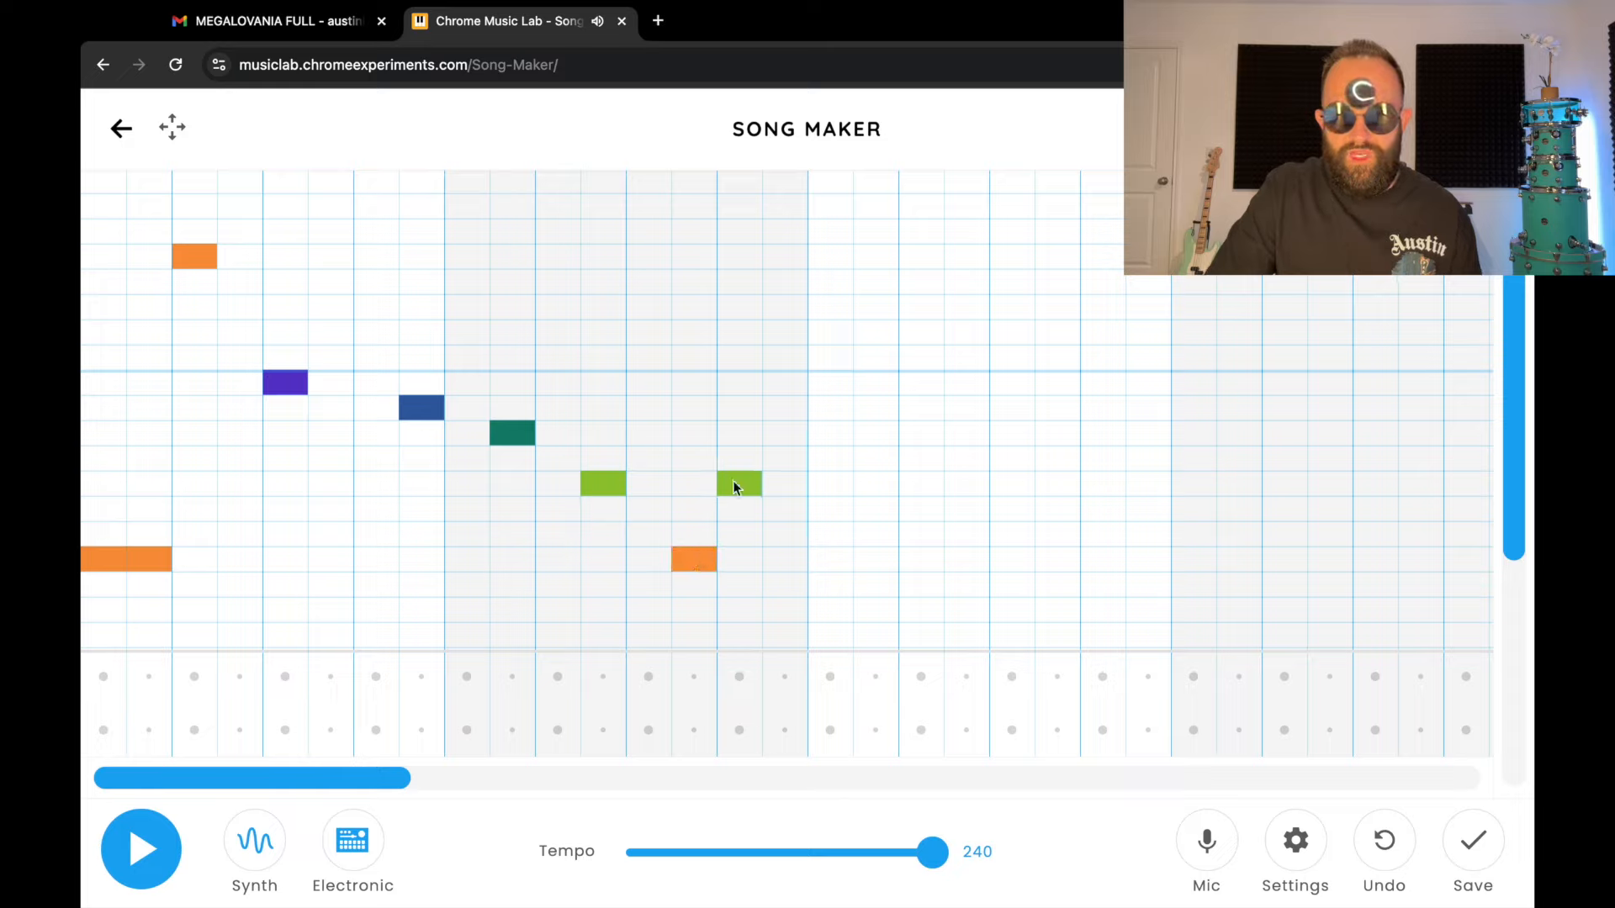
pyautogui.click(783, 436)
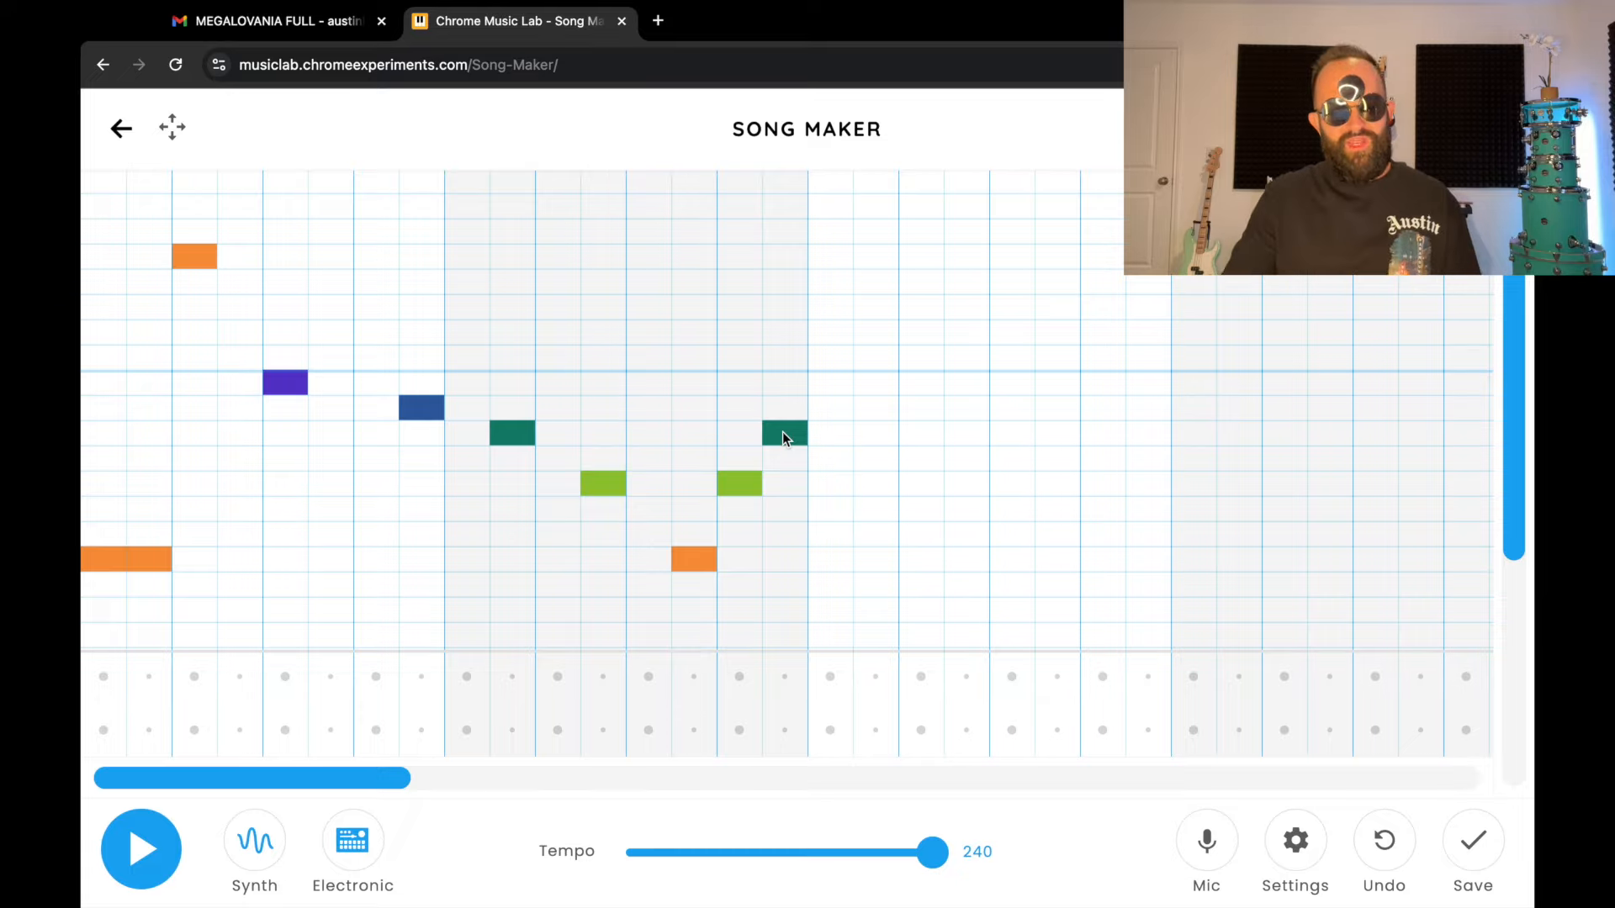
# Play back the first two bars, stop playback, and return to the song's beginning.
pyautogui.click(143, 849)
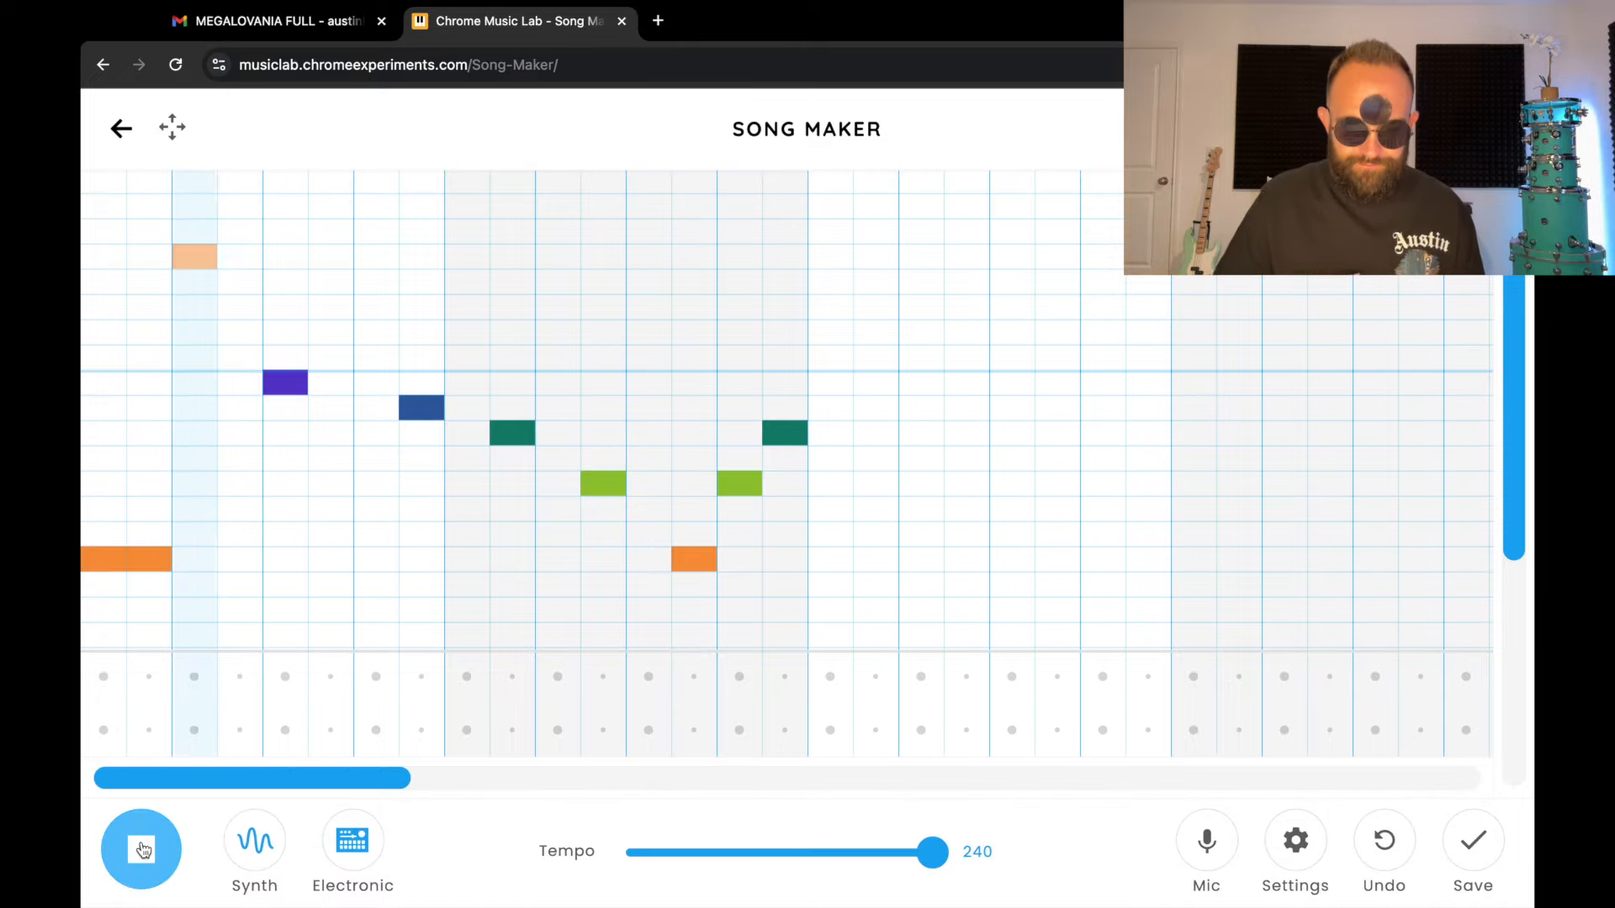
pyautogui.click(160, 839)
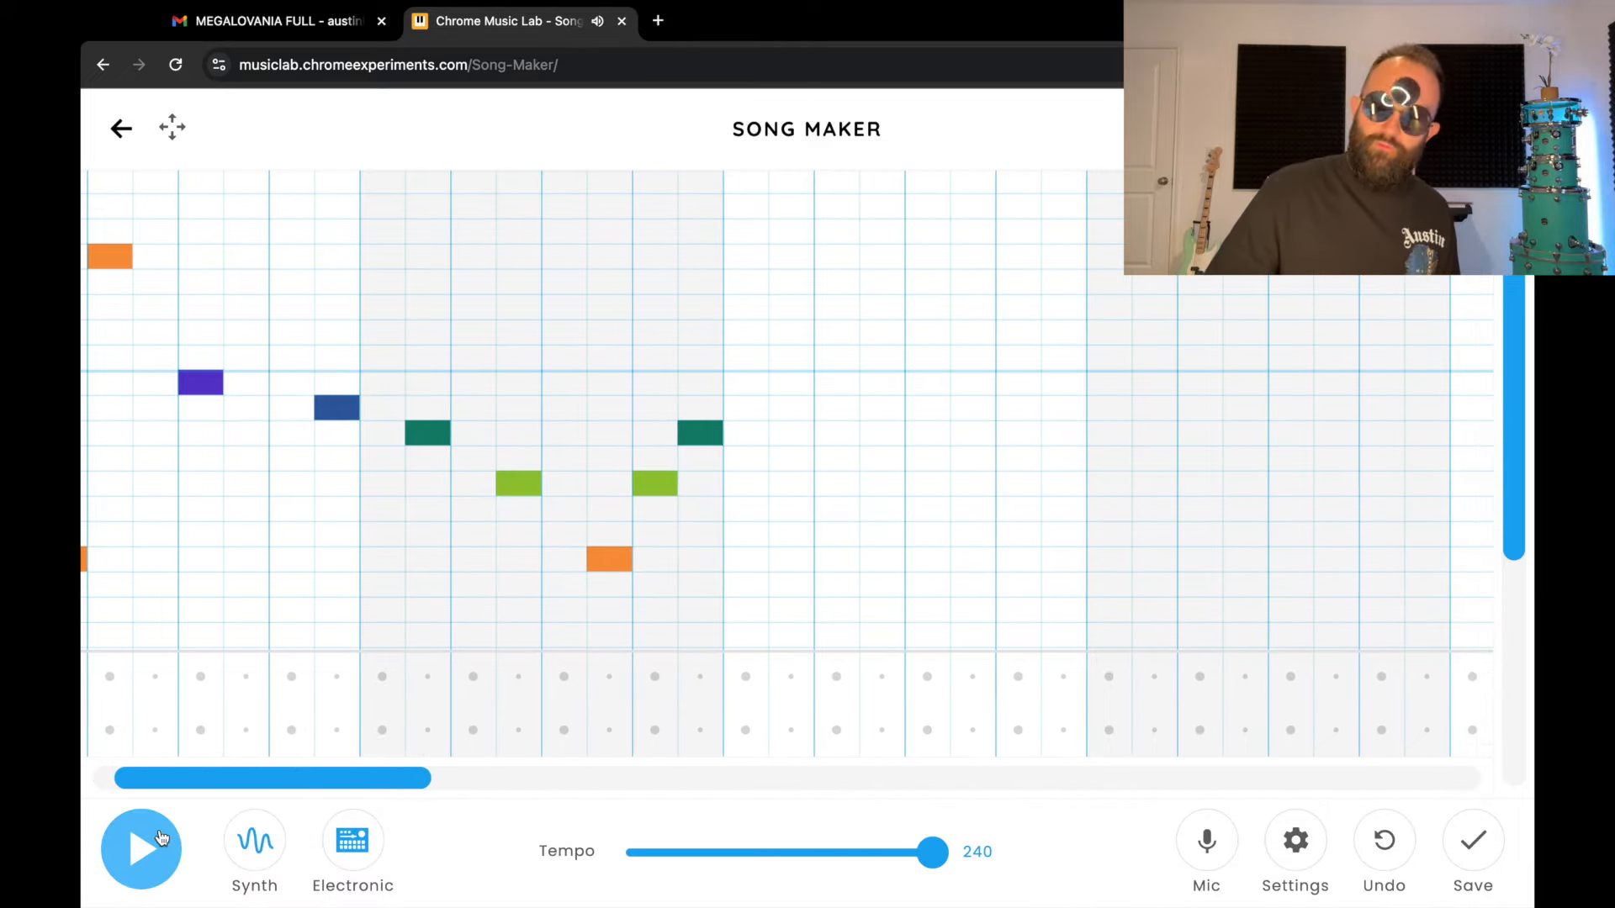
pyautogui.moveTo(353, 767); pyautogui.dragTo(270, 767)
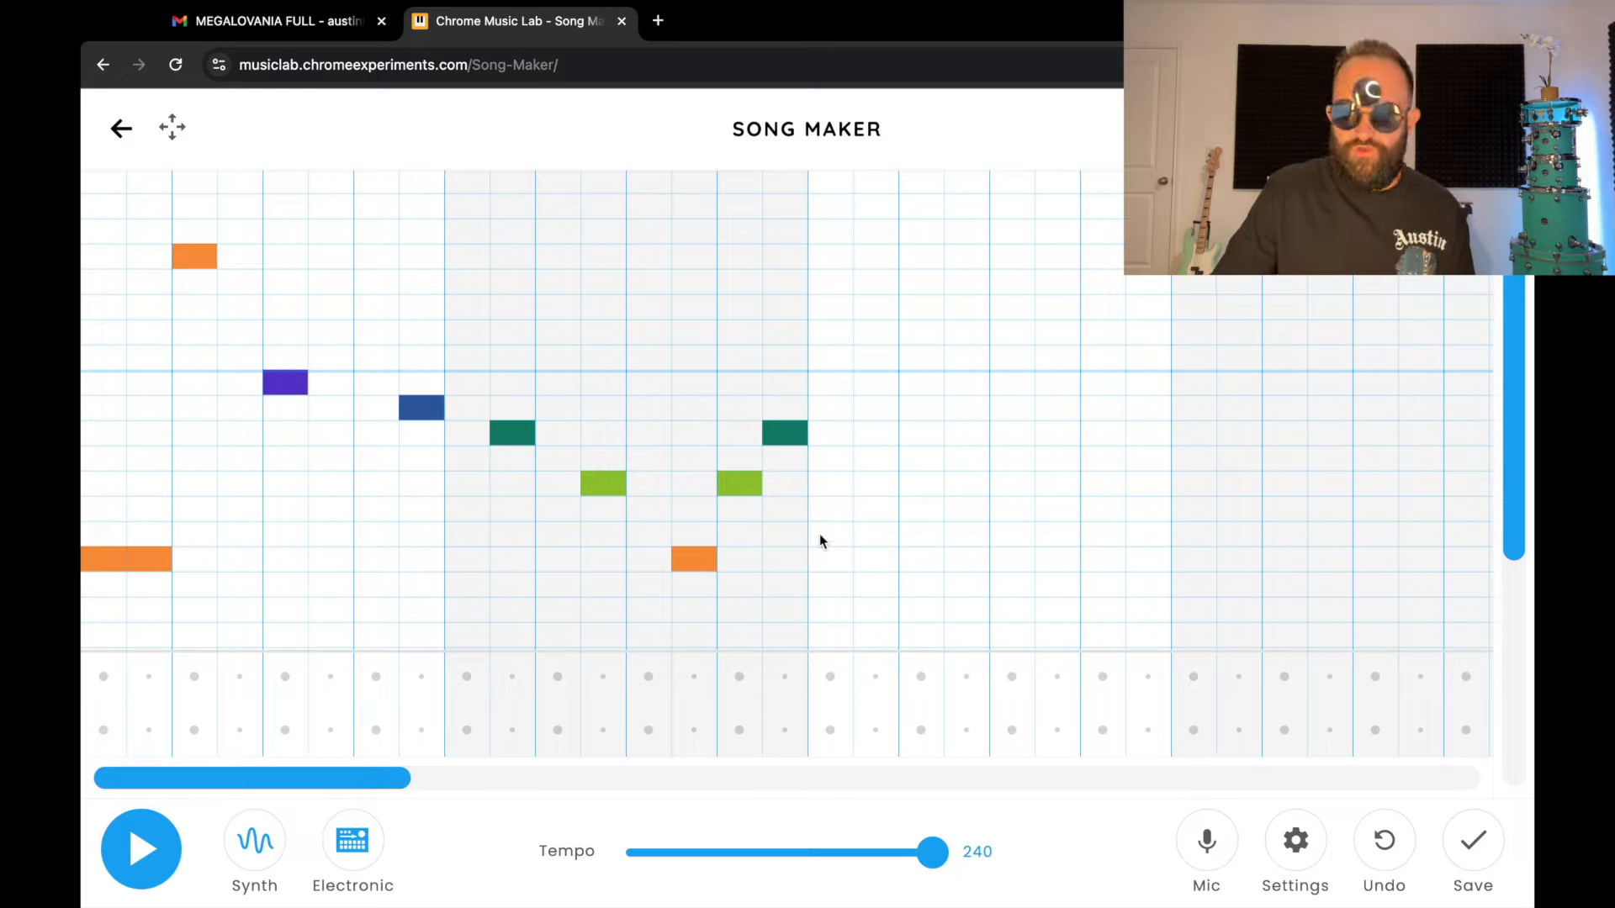
# Repeat the two-bar melody in bars 3–4, replacing its two opening low orange notes with crimson notes two rows lower.
pyautogui.moveTo(824, 607); pyautogui.dragTo(883, 607)
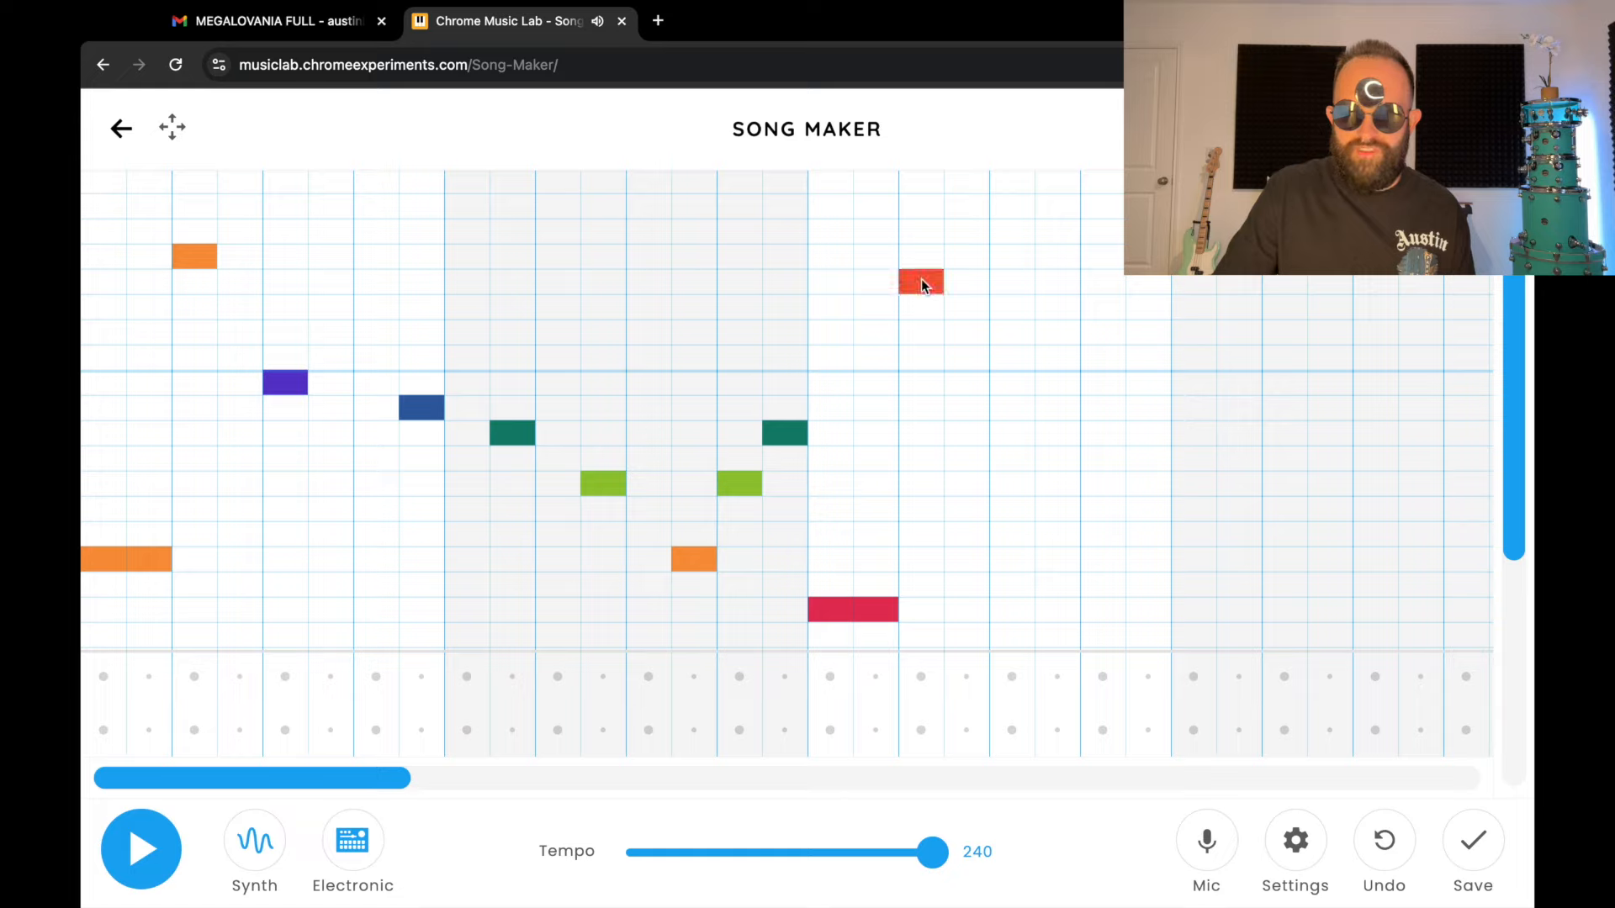
pyautogui.click(921, 281)
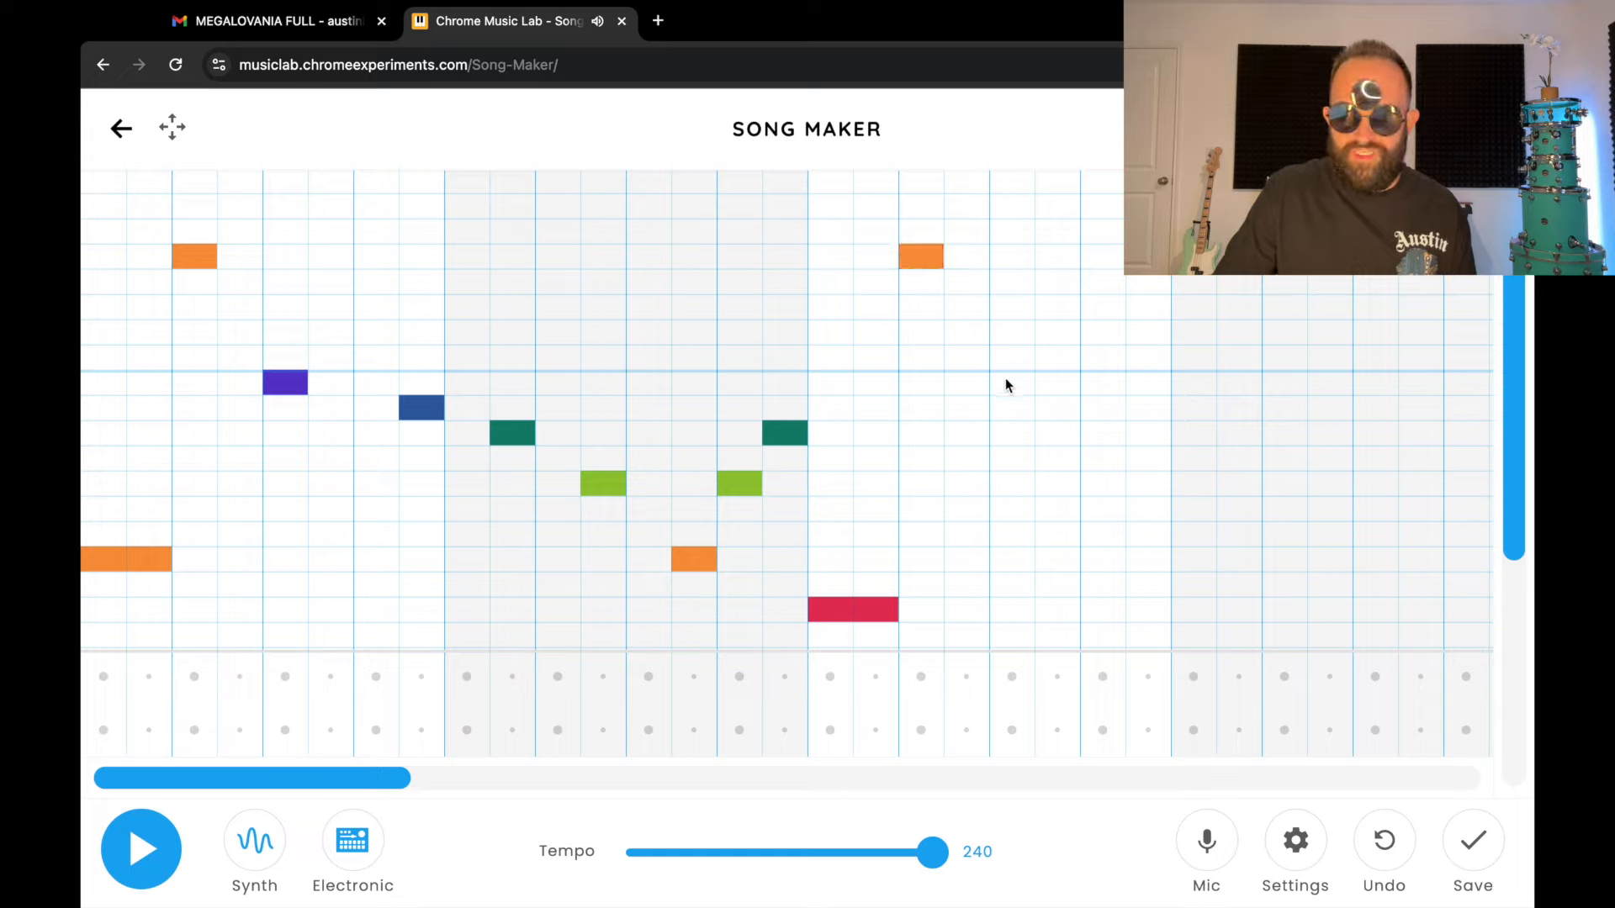
pyautogui.click(1143, 410)
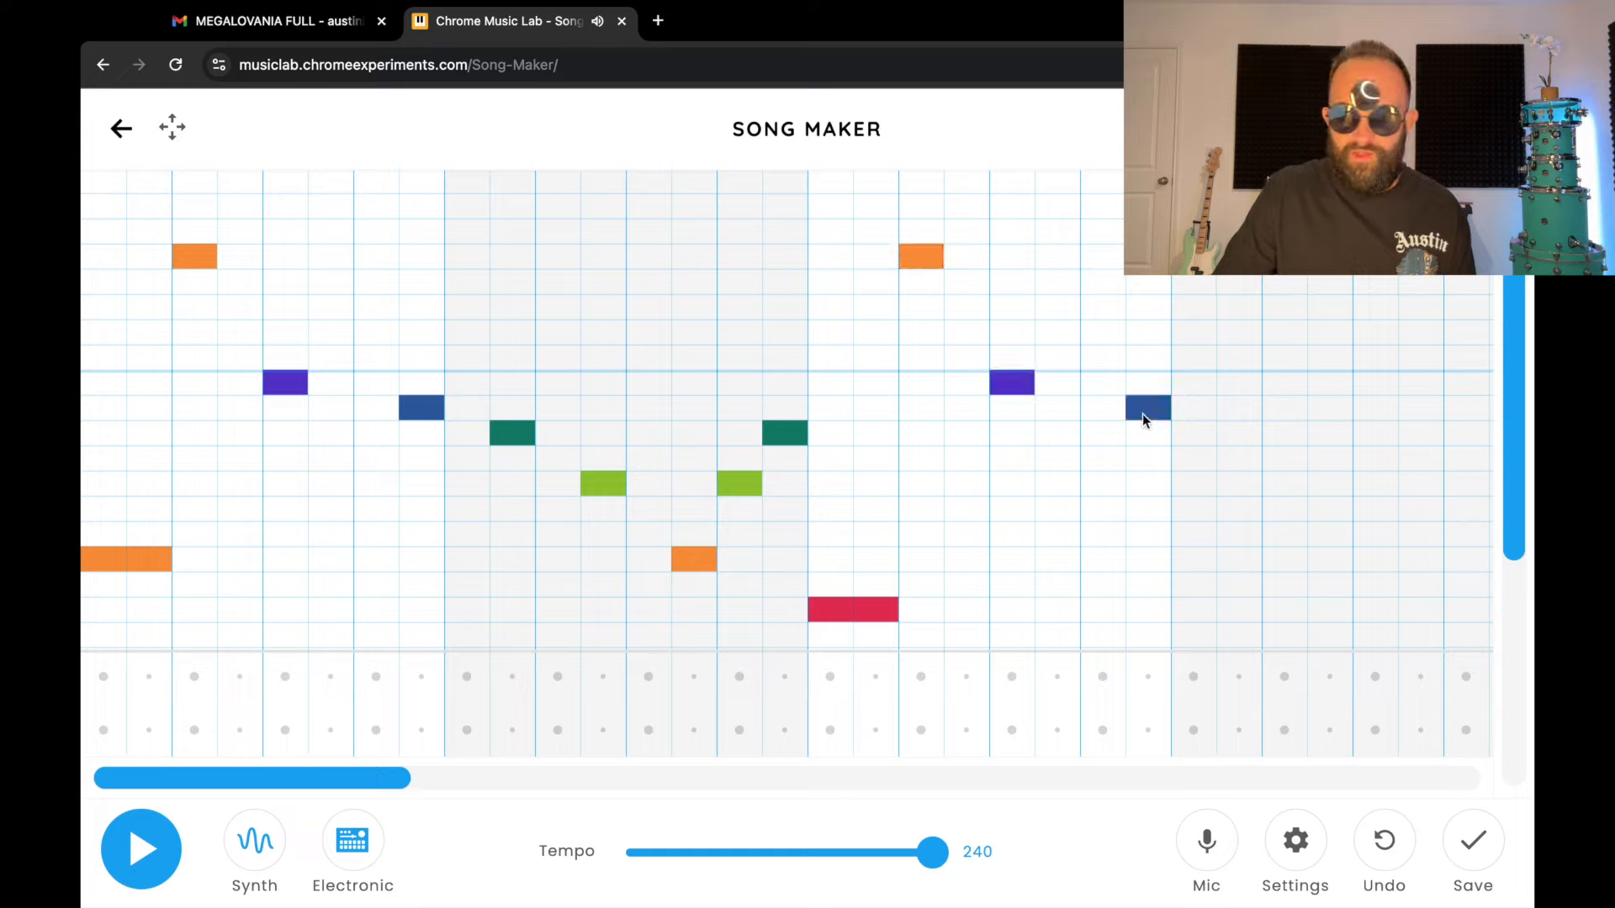
pyautogui.click(1250, 436)
pyautogui.click(1337, 515)
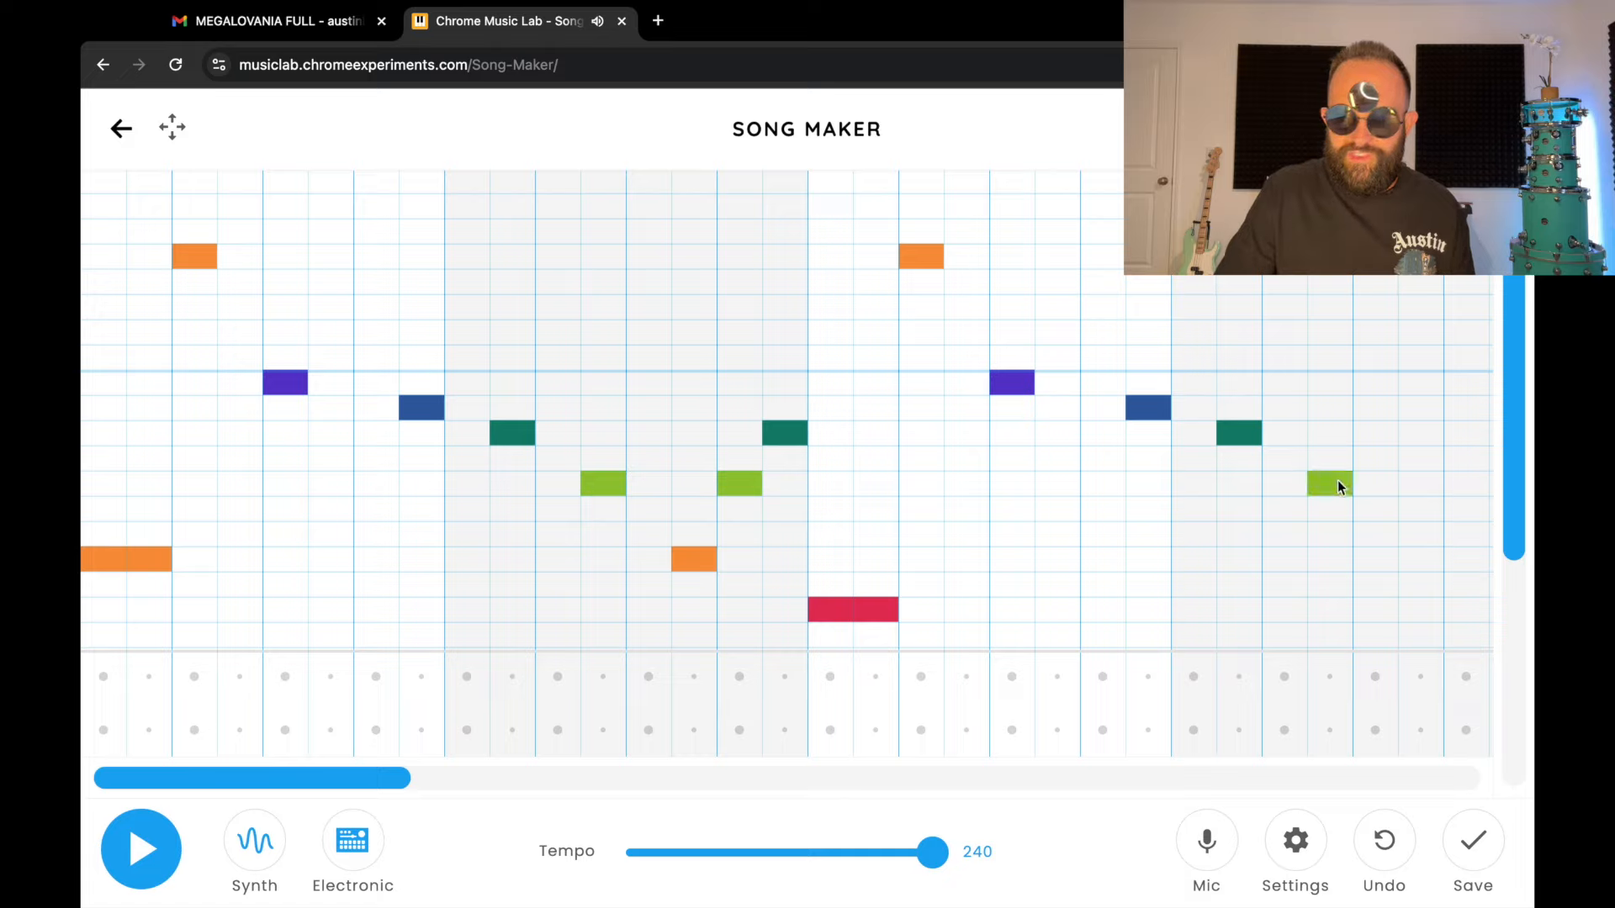
pyautogui.click(1467, 484)
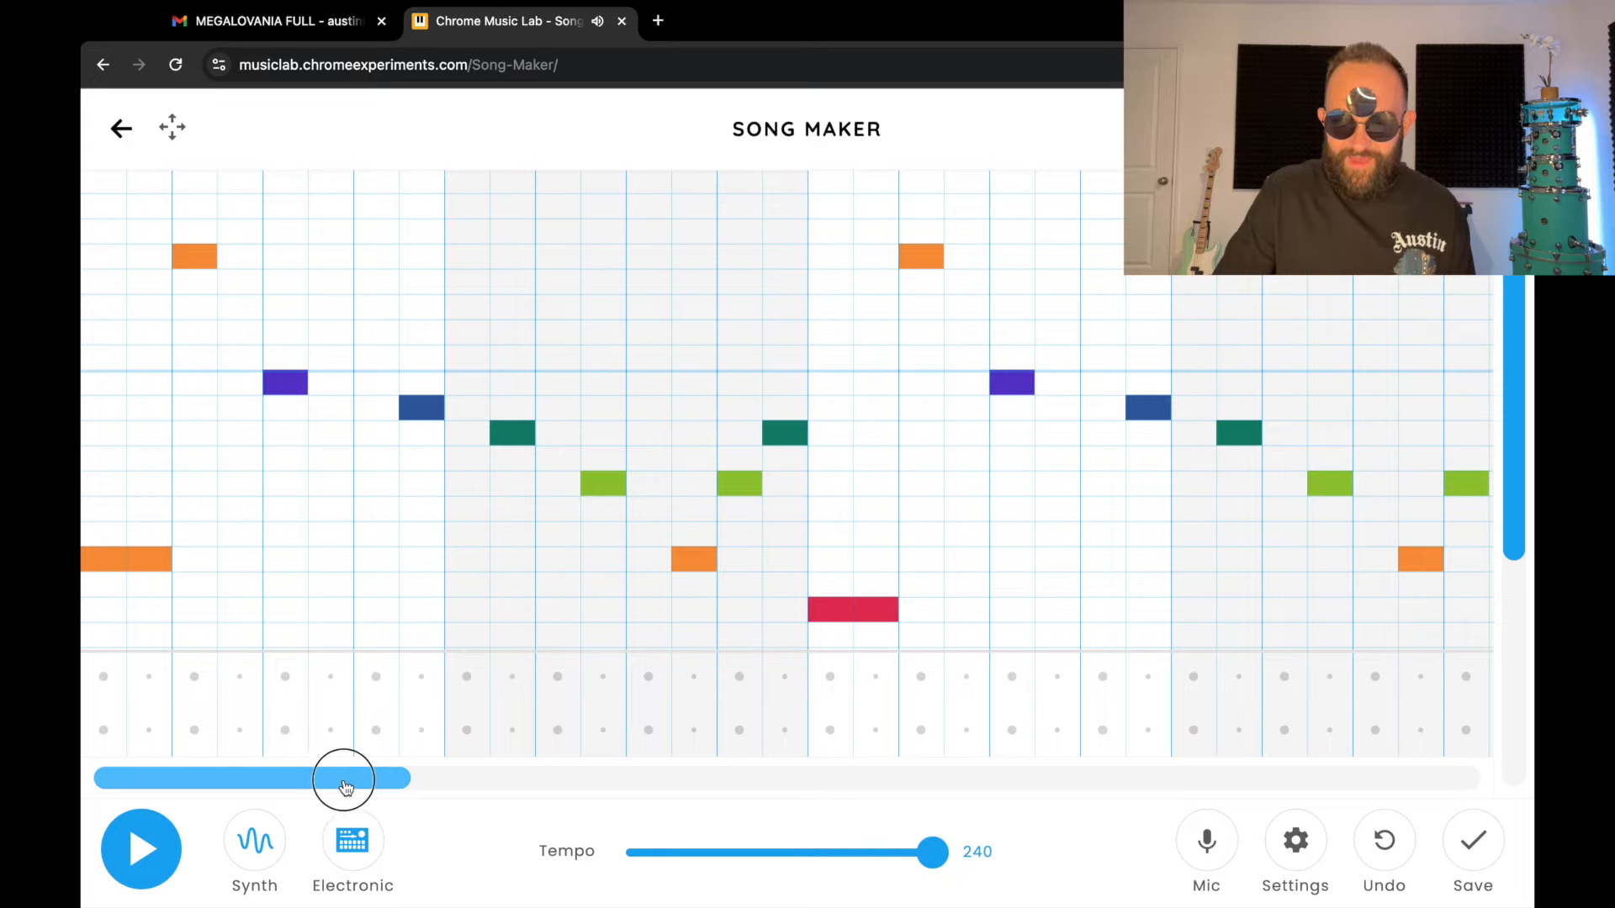
pyautogui.moveTo(343, 779); pyautogui.dragTo(565, 781)
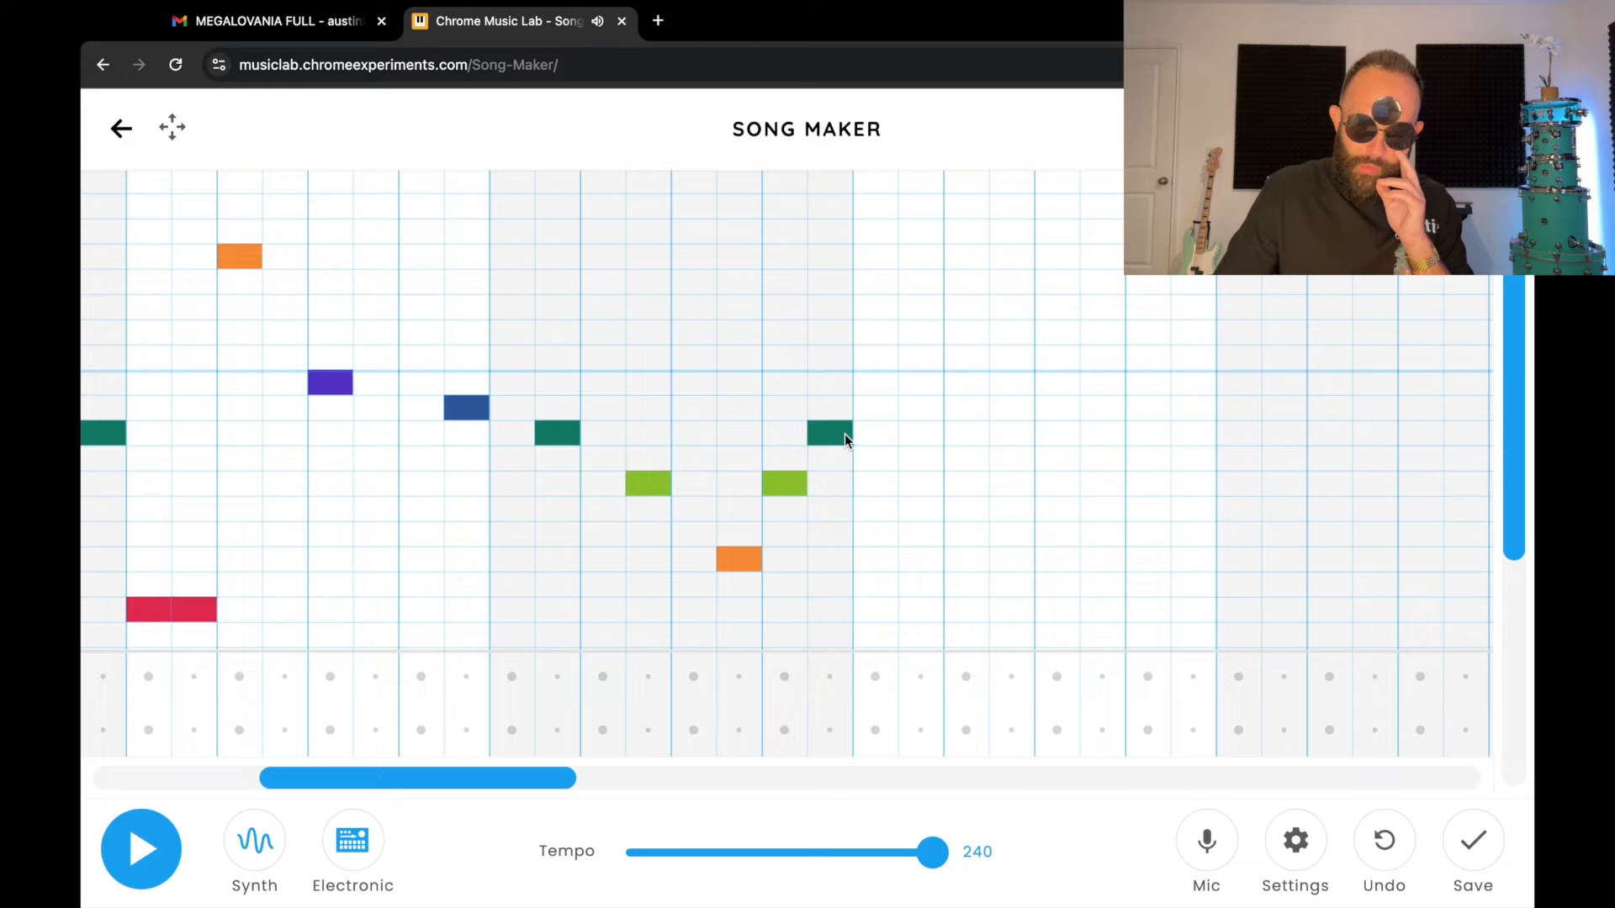
# Open bar 5 with two adjacent pink notes one row below the crimson pair, and play the song back to check them.
pyautogui.moveTo(1514, 460); pyautogui.dragTo(1520, 525)
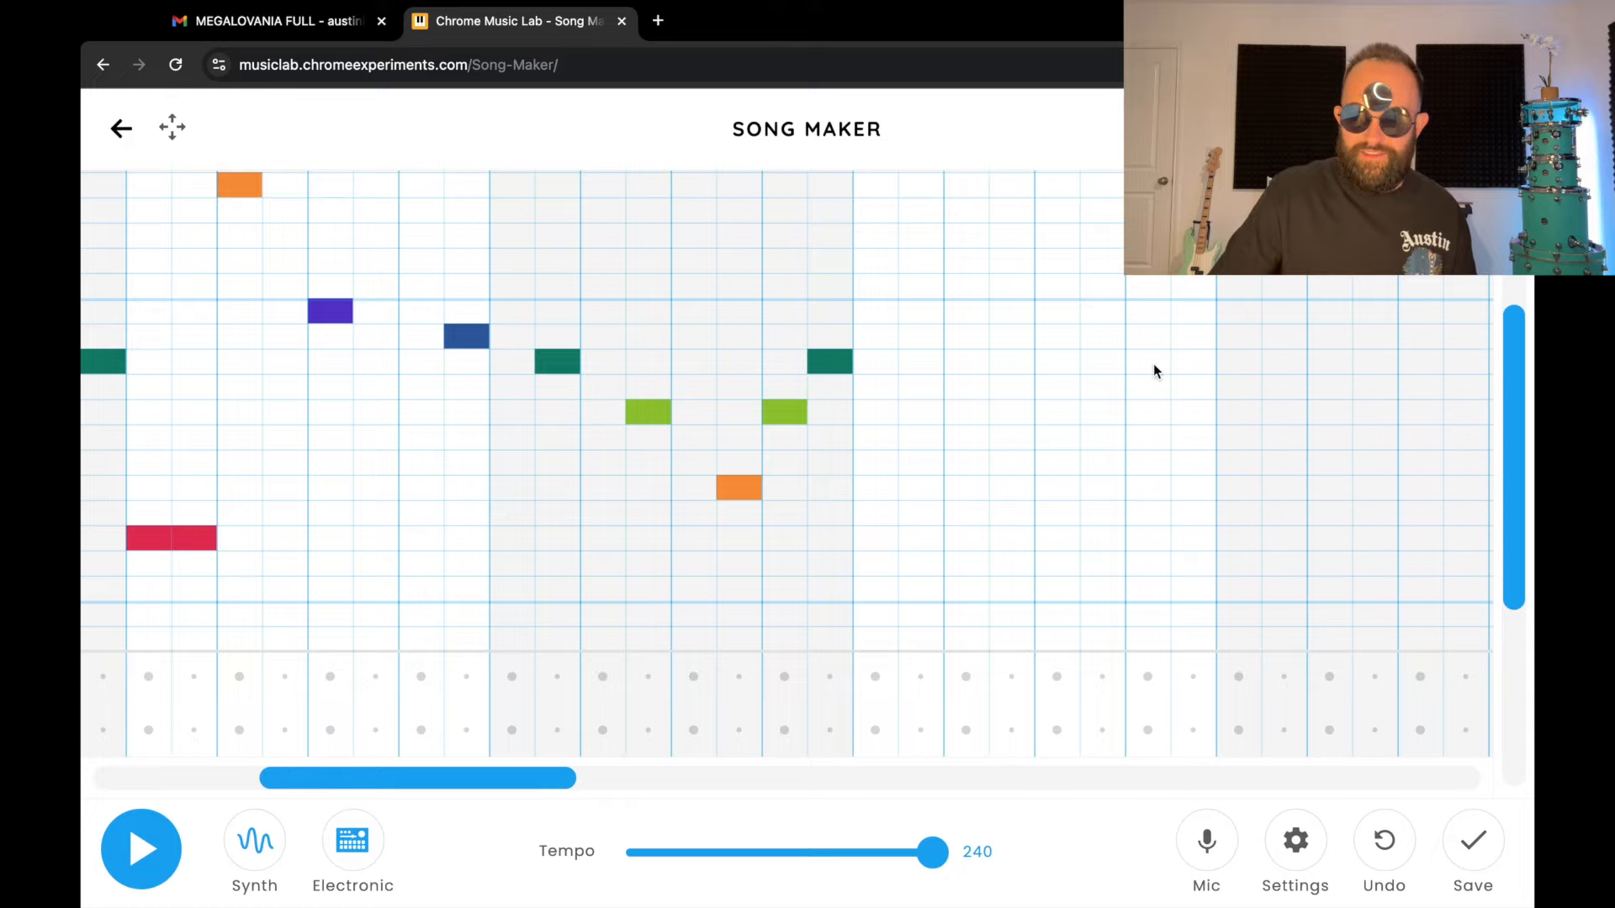
pyautogui.click(873, 563)
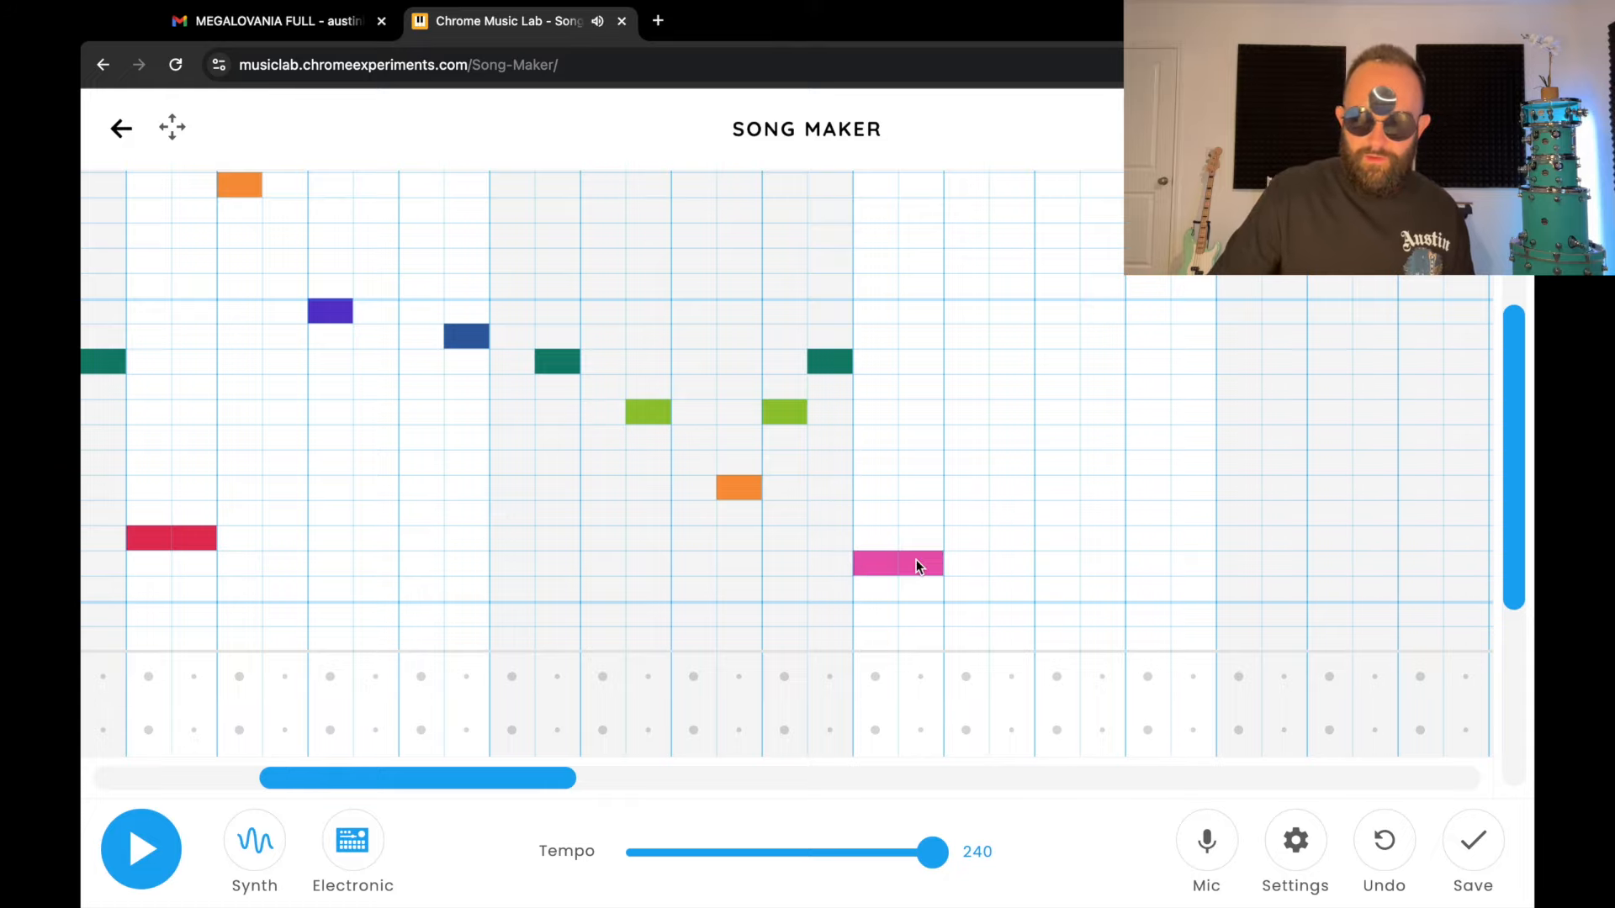
pyautogui.click(151, 841)
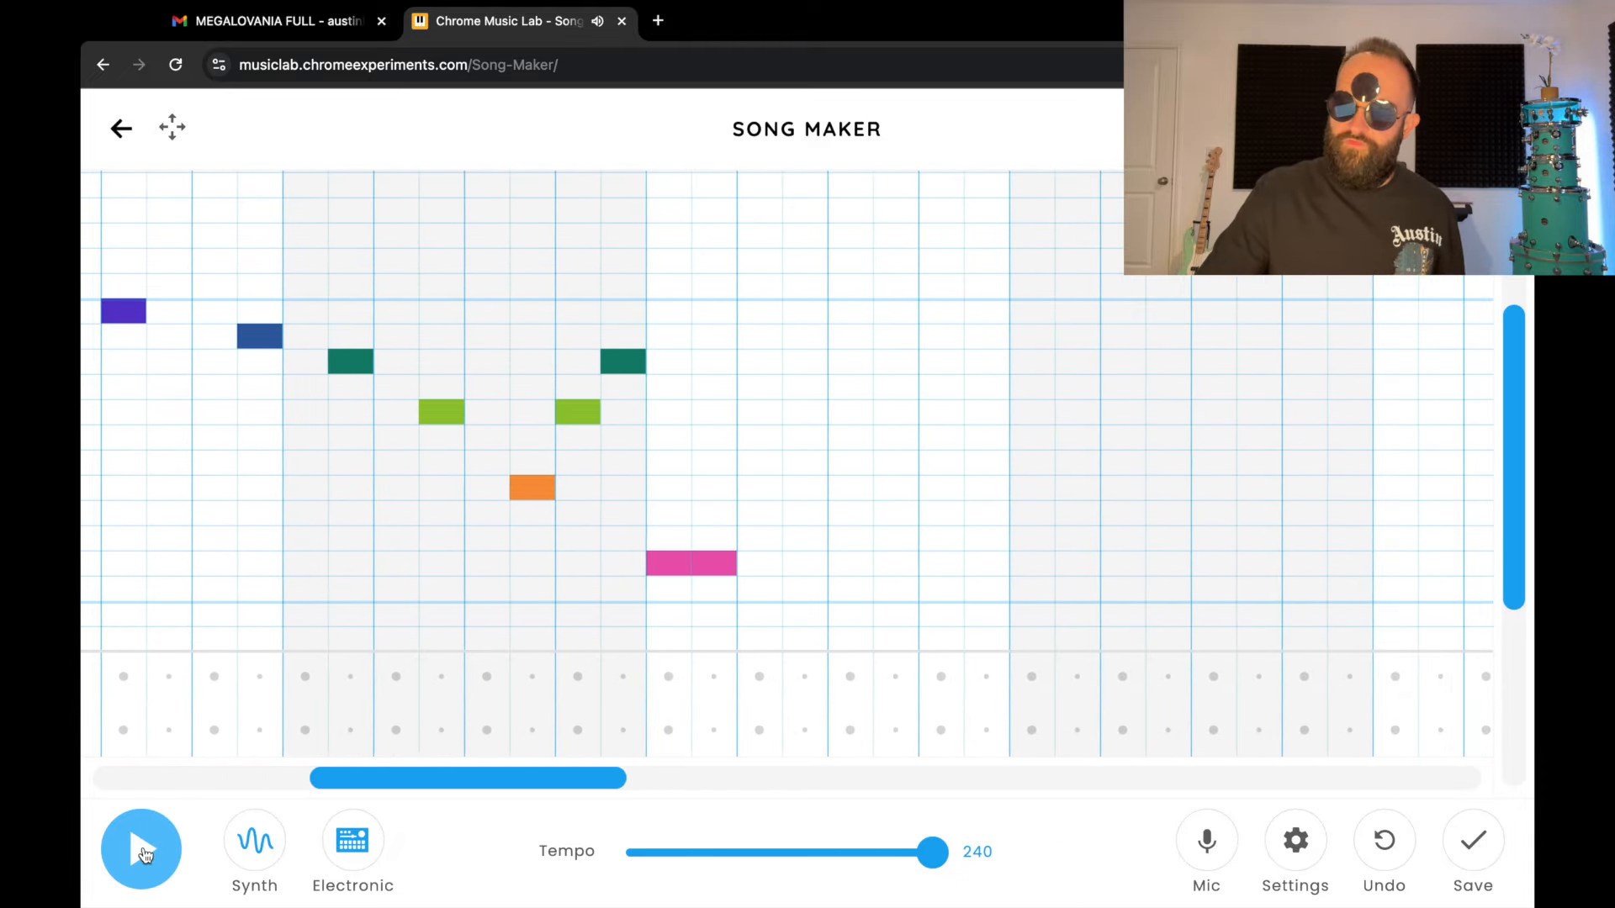
pyautogui.click(147, 855)
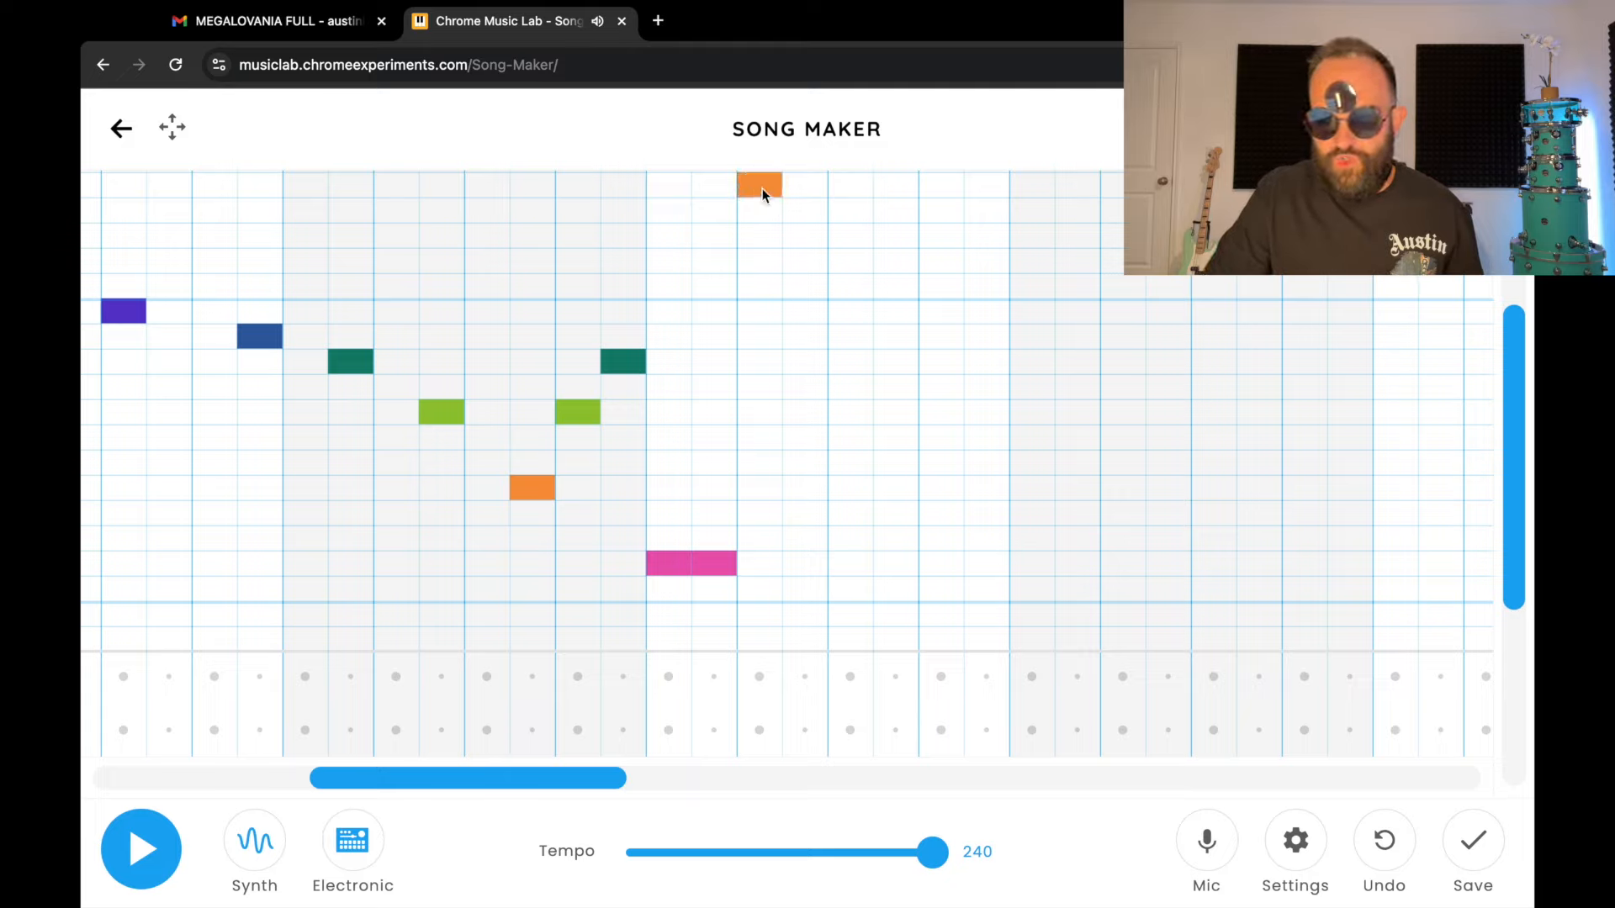
# Continue bars 5–6 with high orange, purple, blue, teal, light green, low orange and light green notes, spaced as in bars 3–4.
pyautogui.click(858, 289)
pyautogui.click(857, 313)
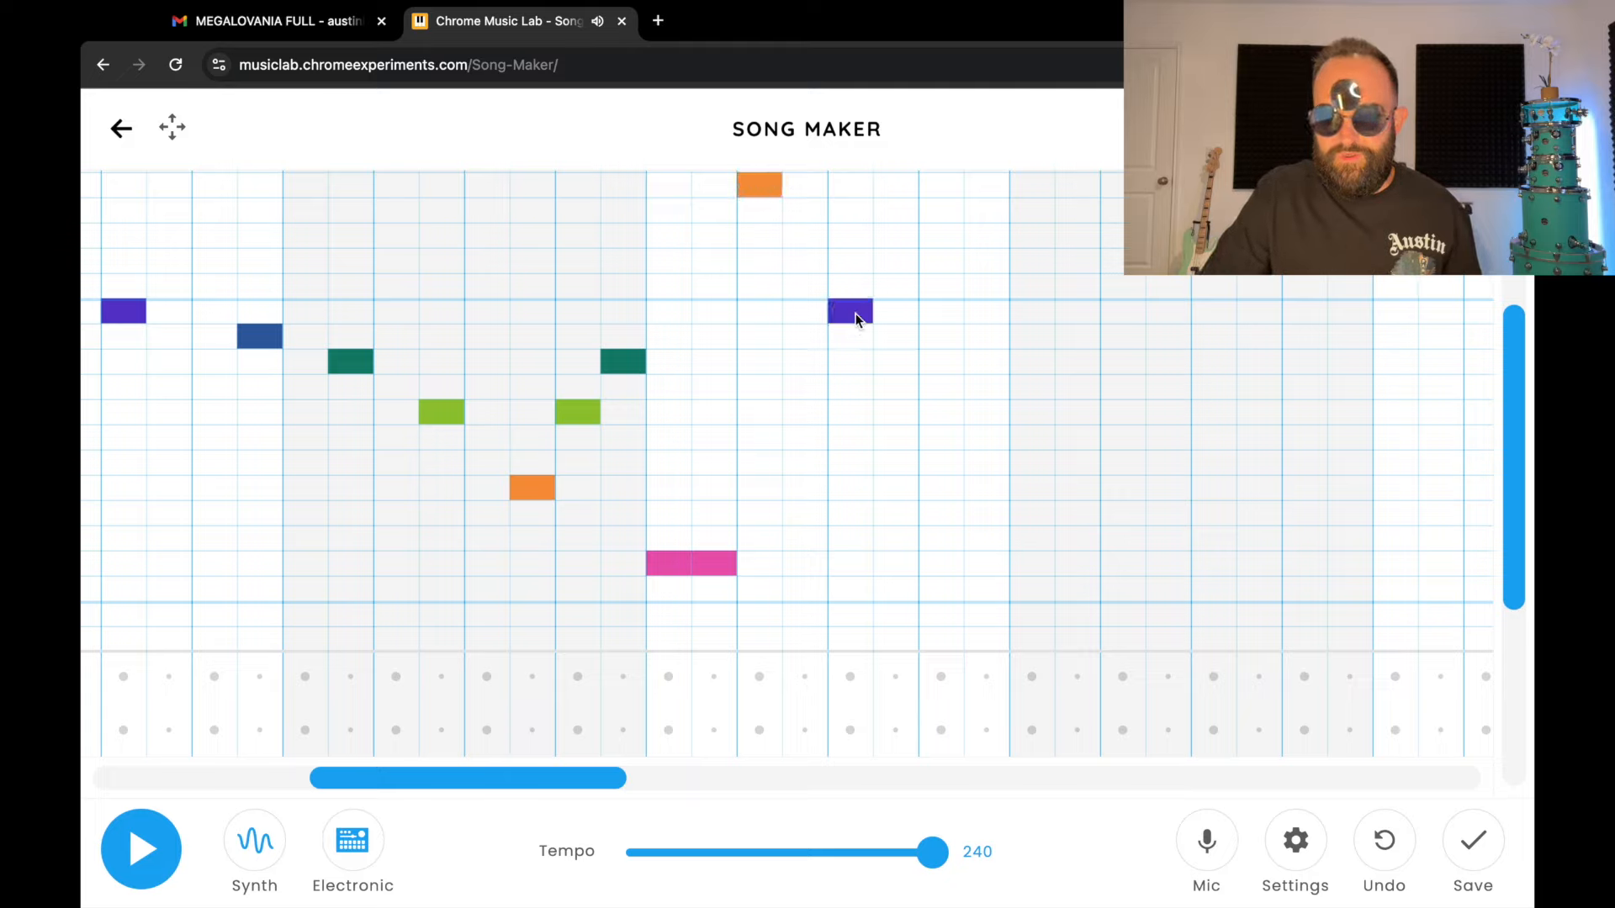
pyautogui.click(981, 339)
pyautogui.click(1074, 364)
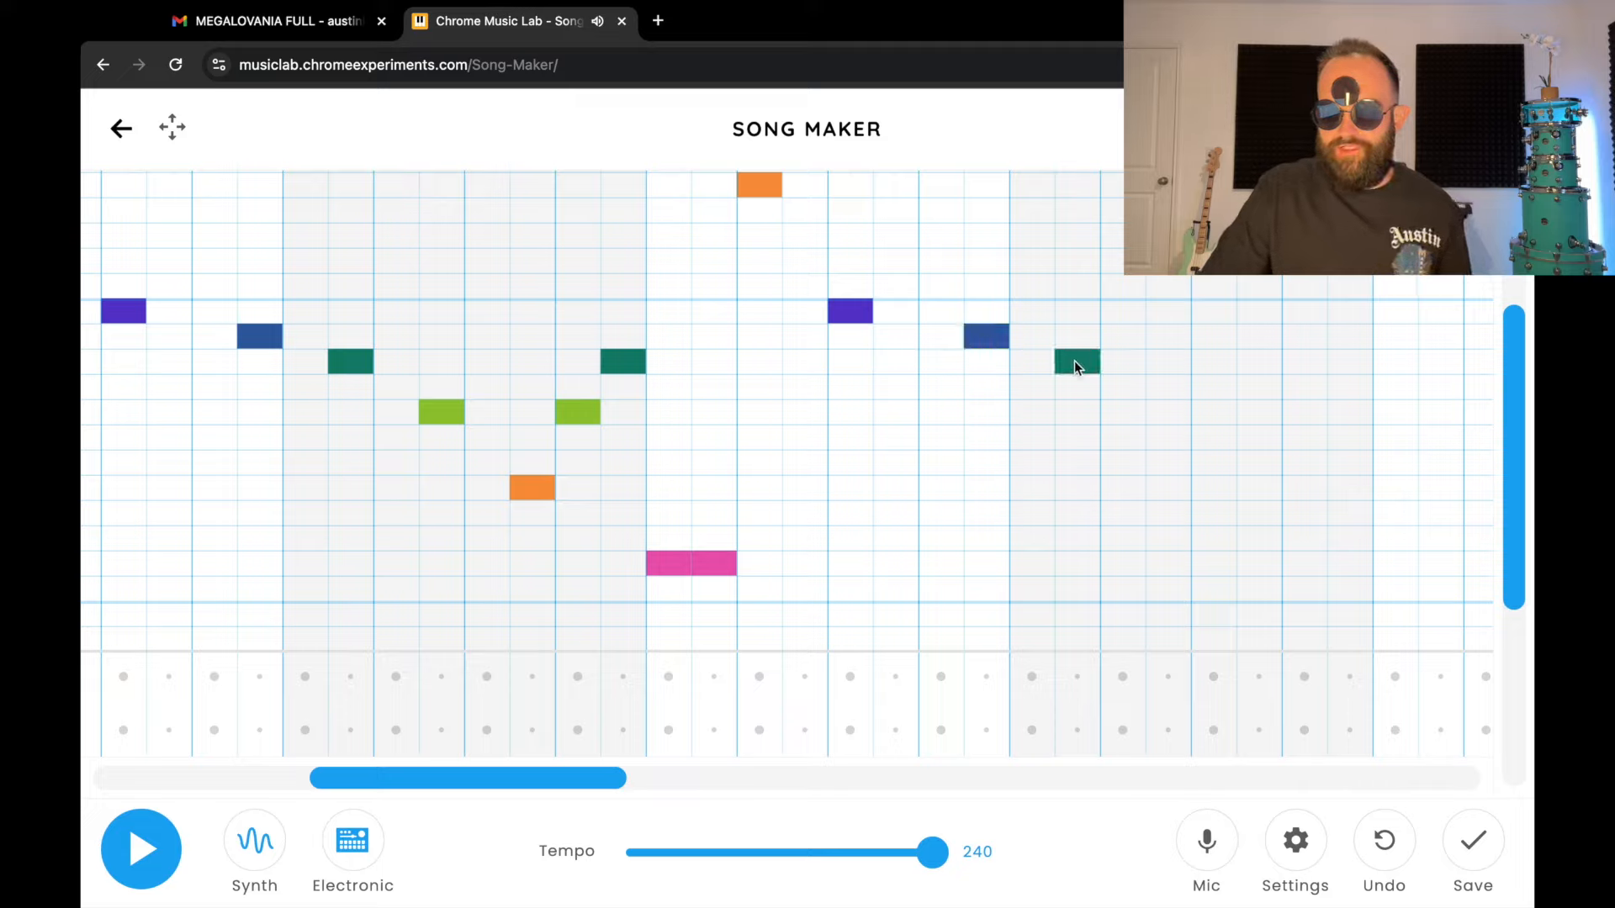
pyautogui.click(1174, 411)
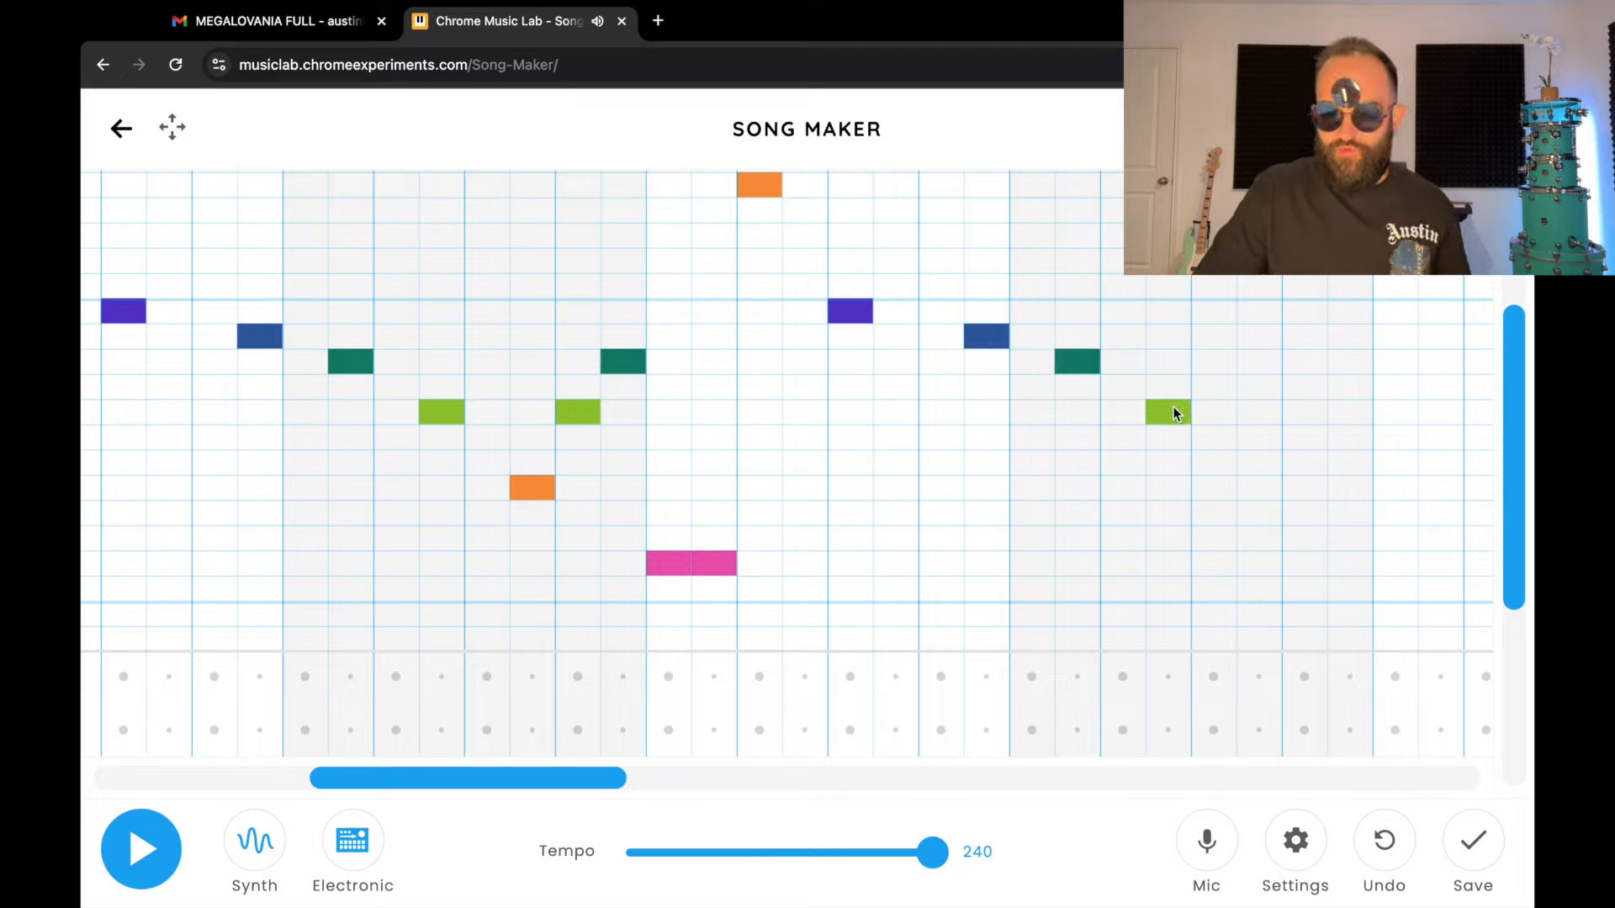
pyautogui.click(1253, 479)
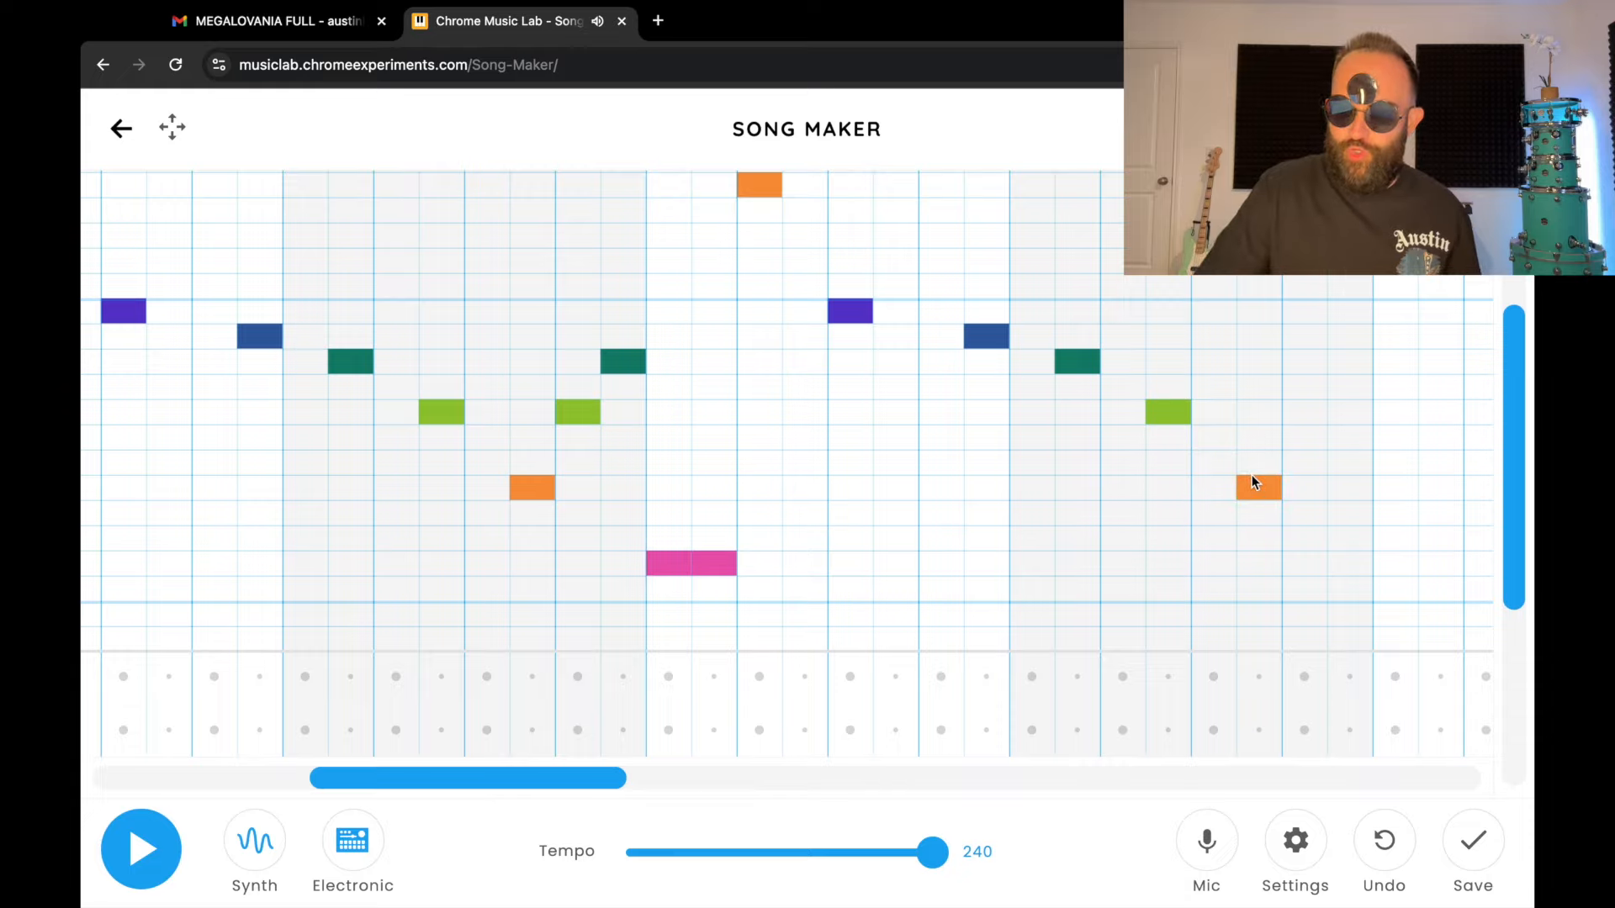
pyautogui.click(1301, 408)
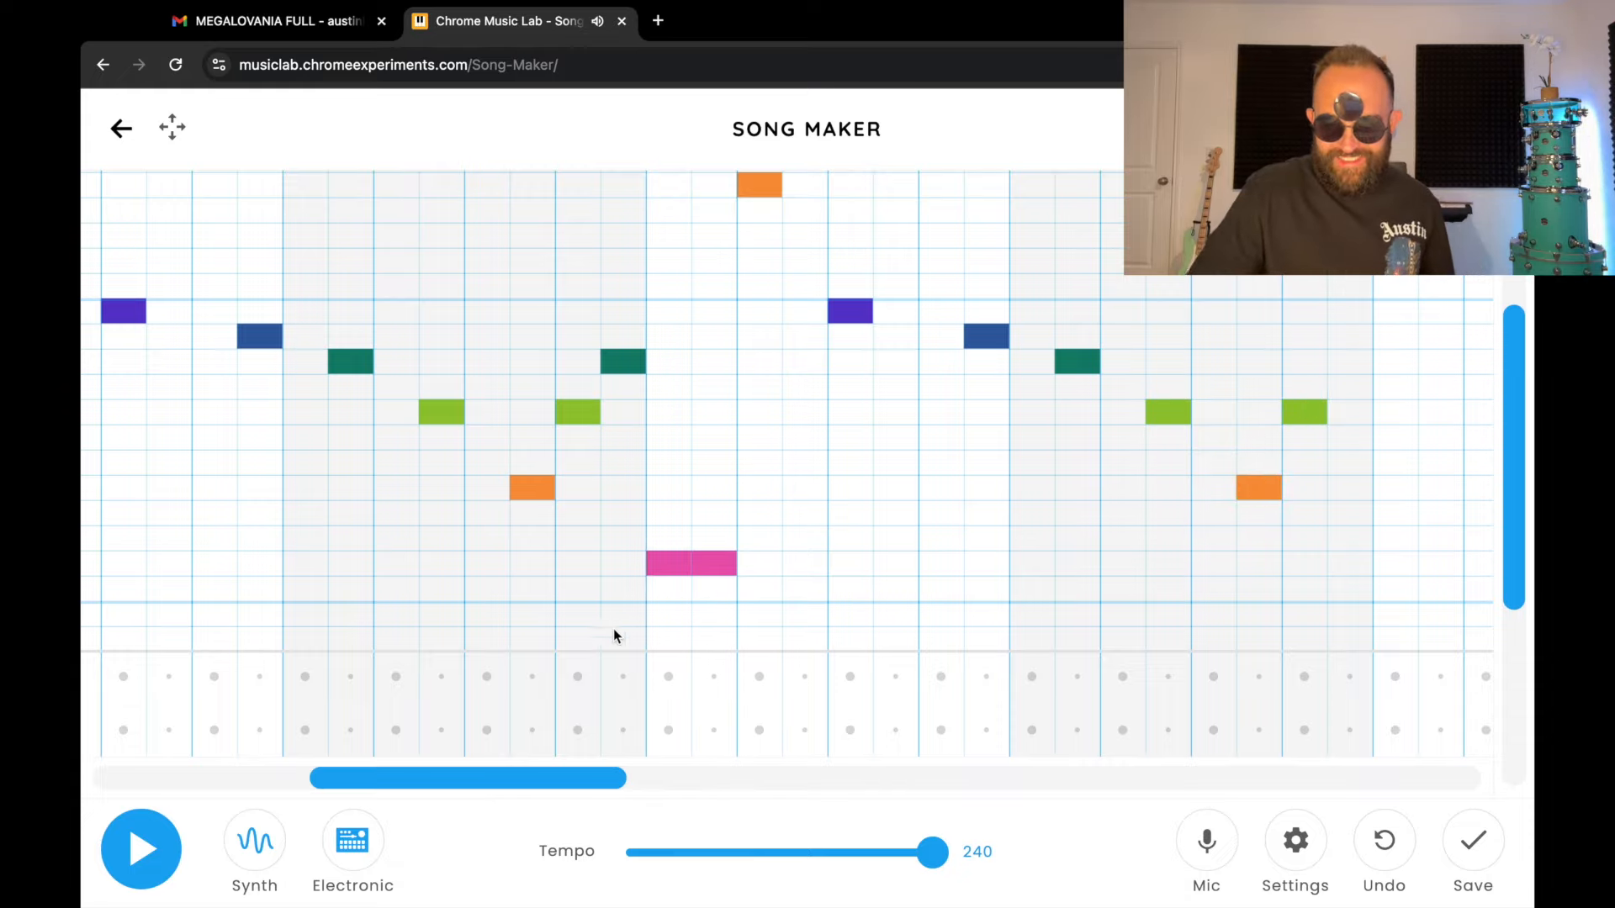
# Start bars 7–8 with two violet notes one row below the pink pair, followed by high orange, purple, blue, teal and light green.
pyautogui.moveTo(549, 774); pyautogui.dragTo(686, 773)
pyautogui.click(834, 588)
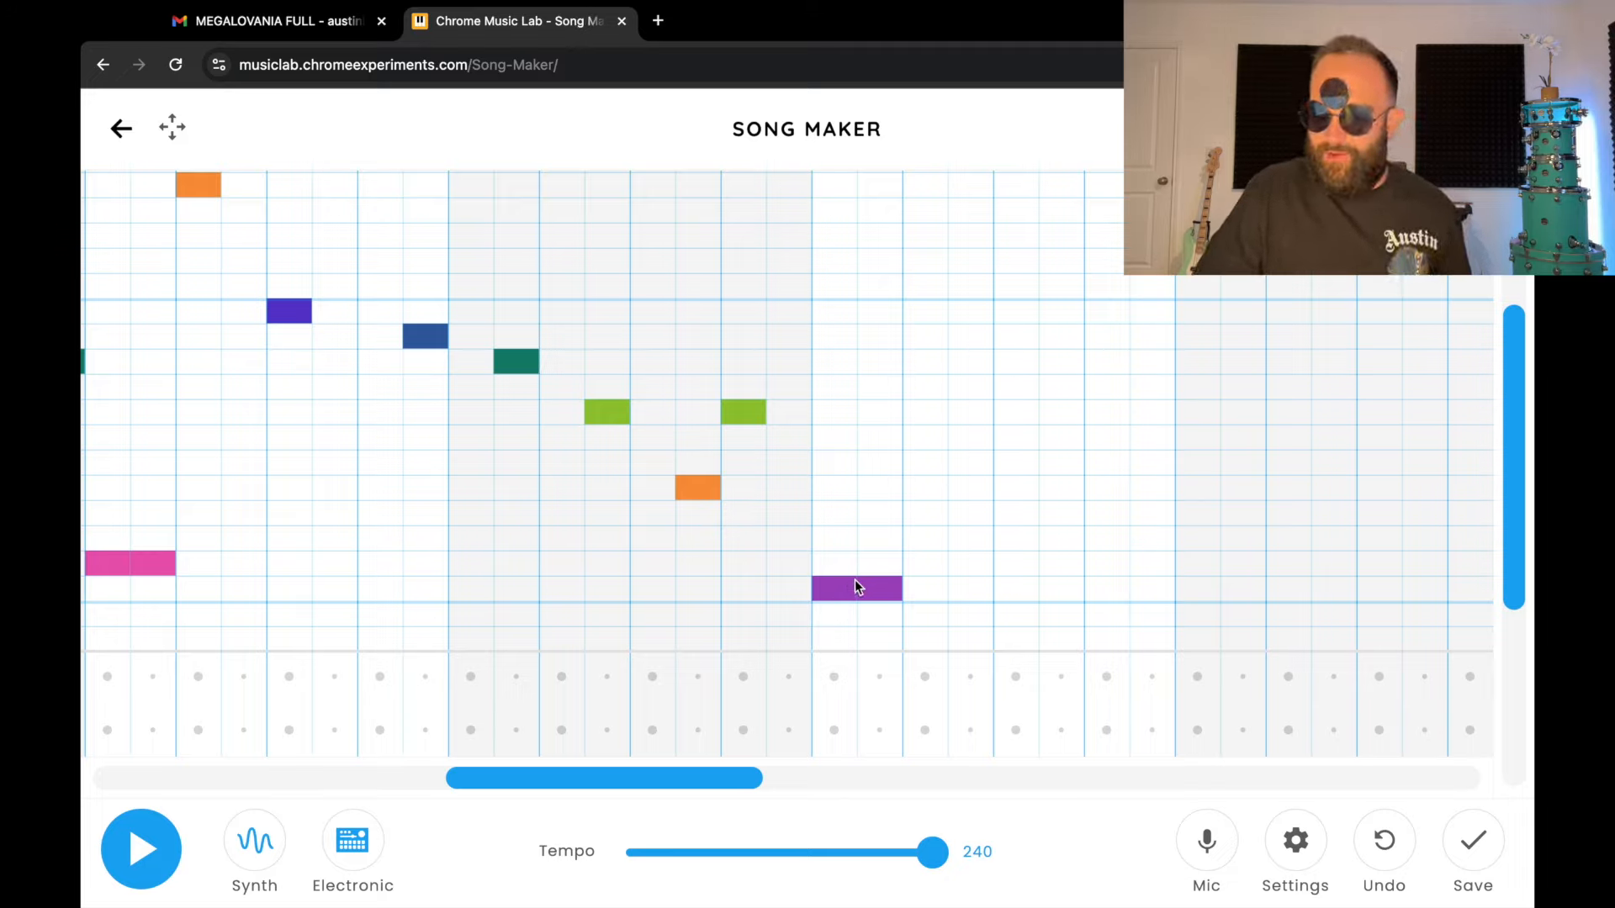
pyautogui.click(930, 183)
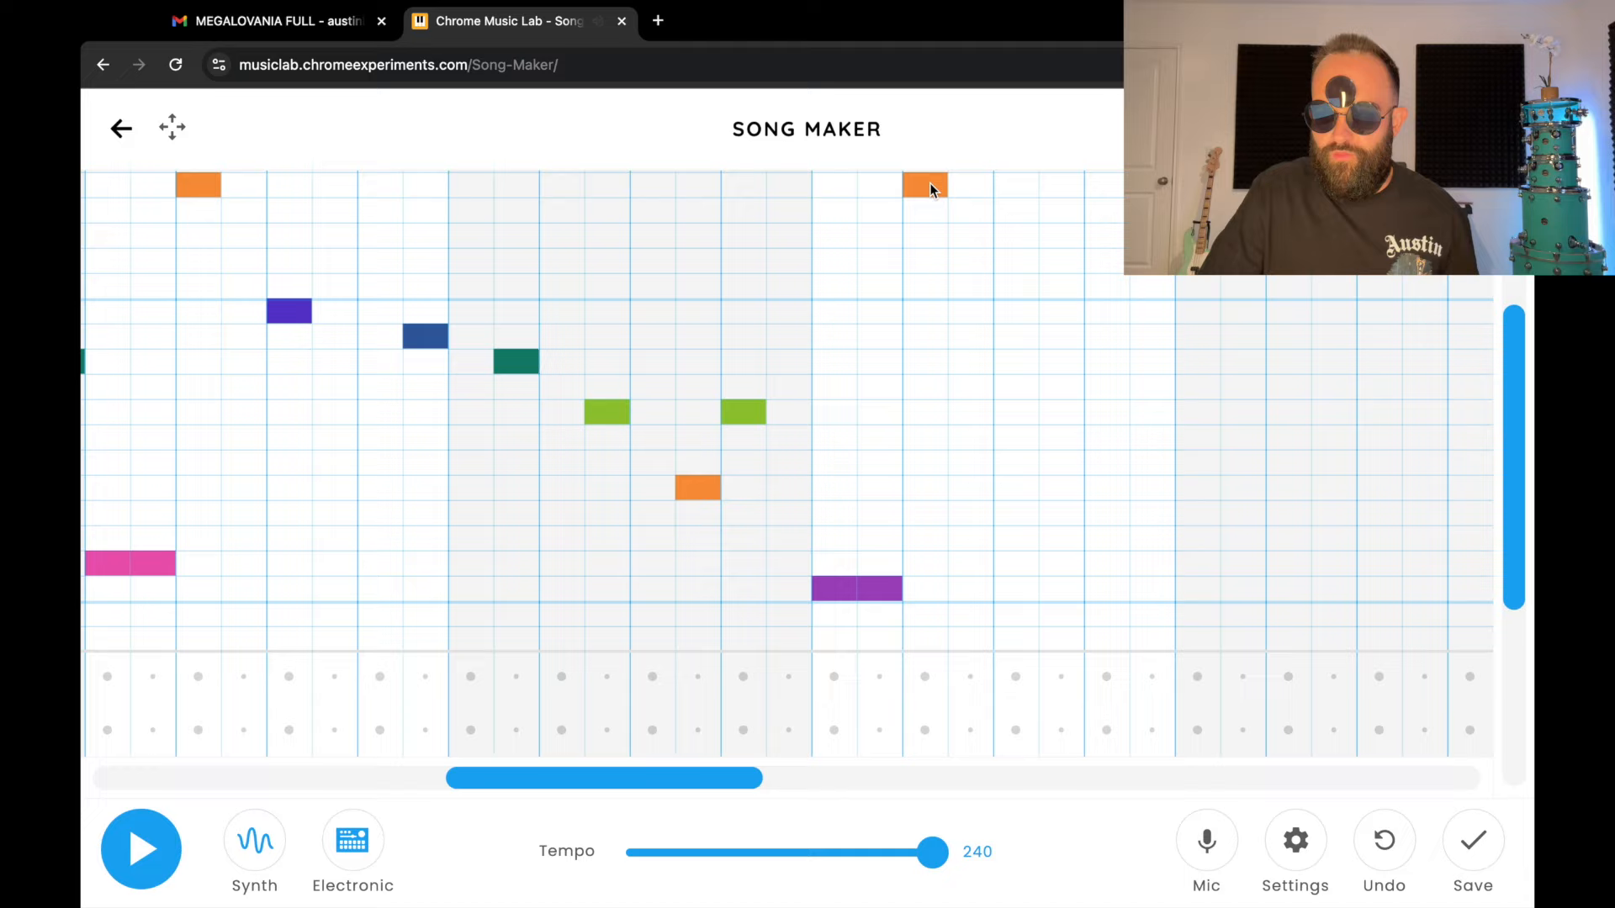
pyautogui.click(1023, 318)
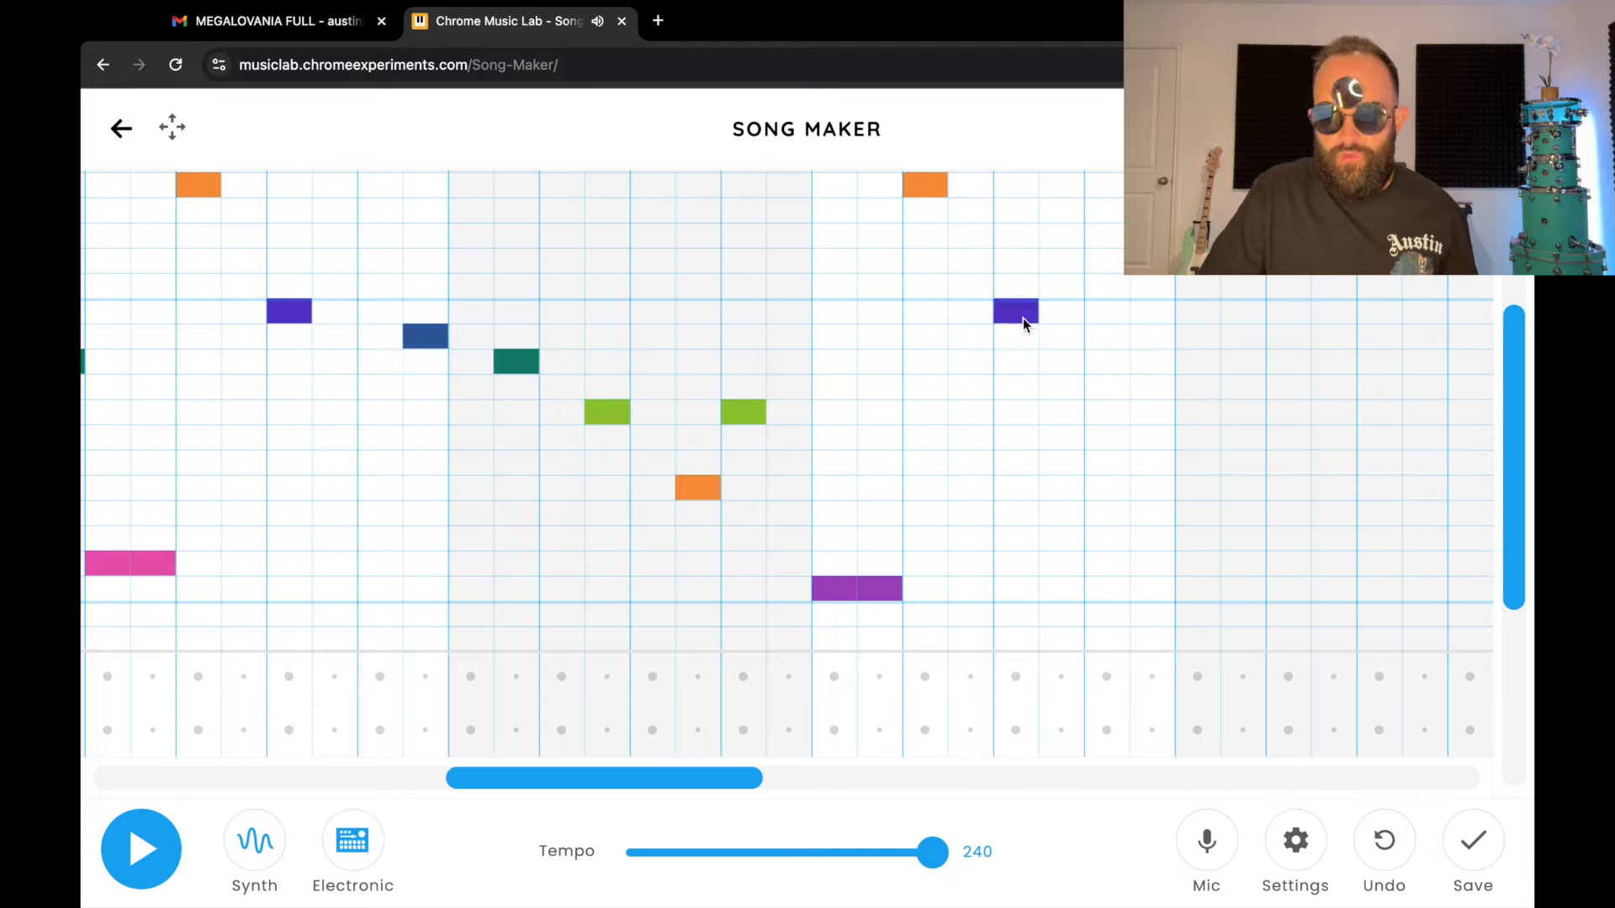
pyautogui.click(1157, 345)
pyautogui.click(1236, 366)
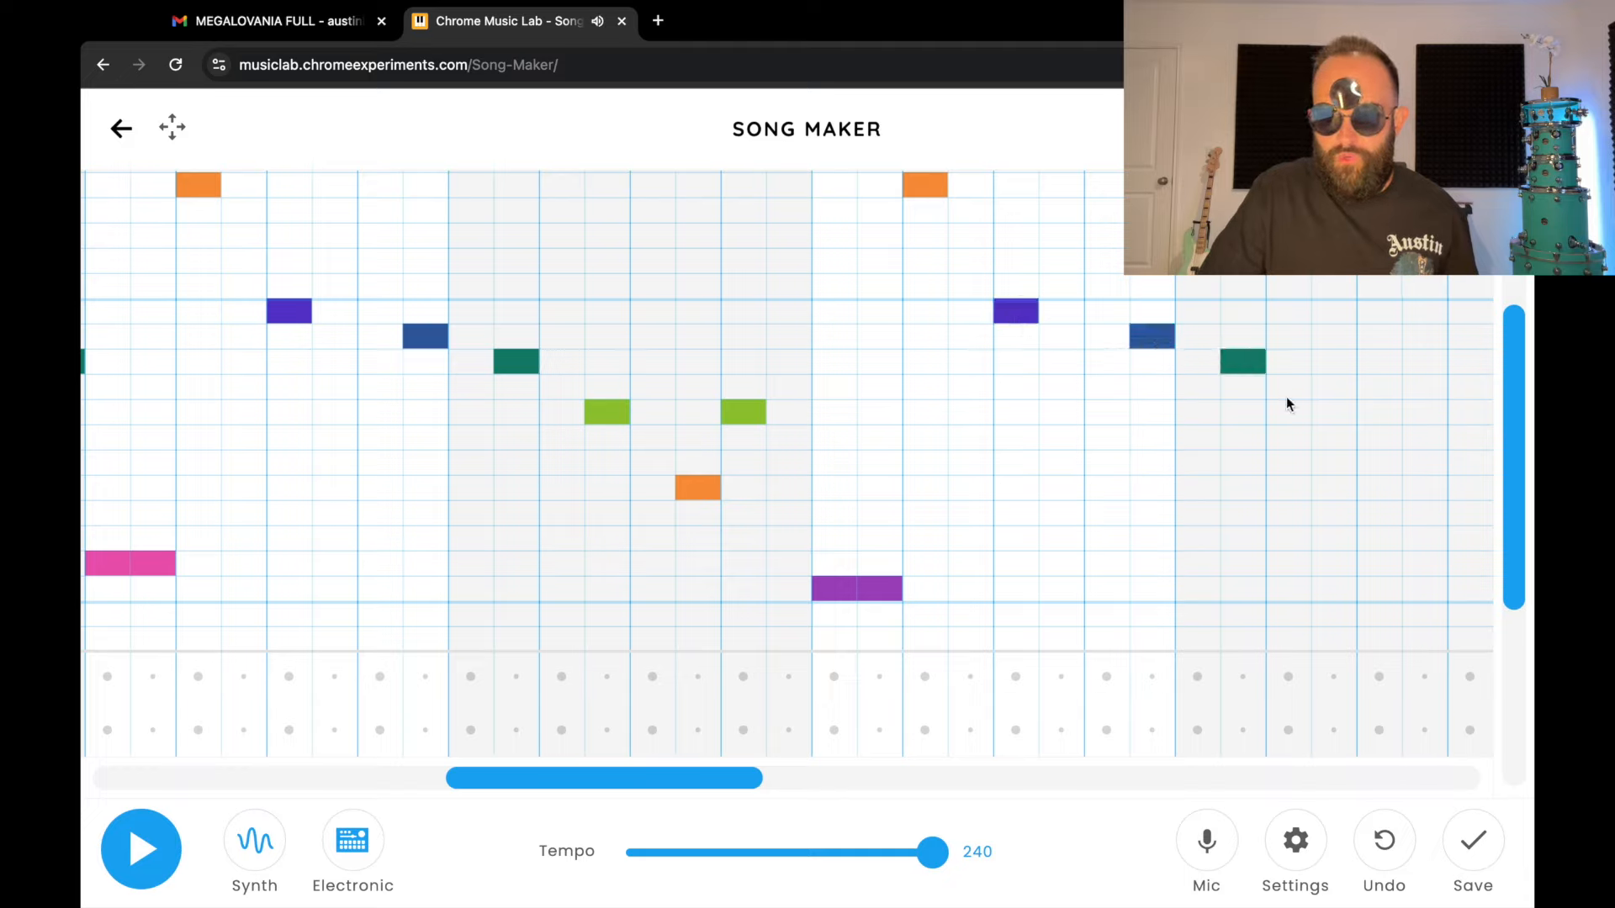
pyautogui.click(1324, 415)
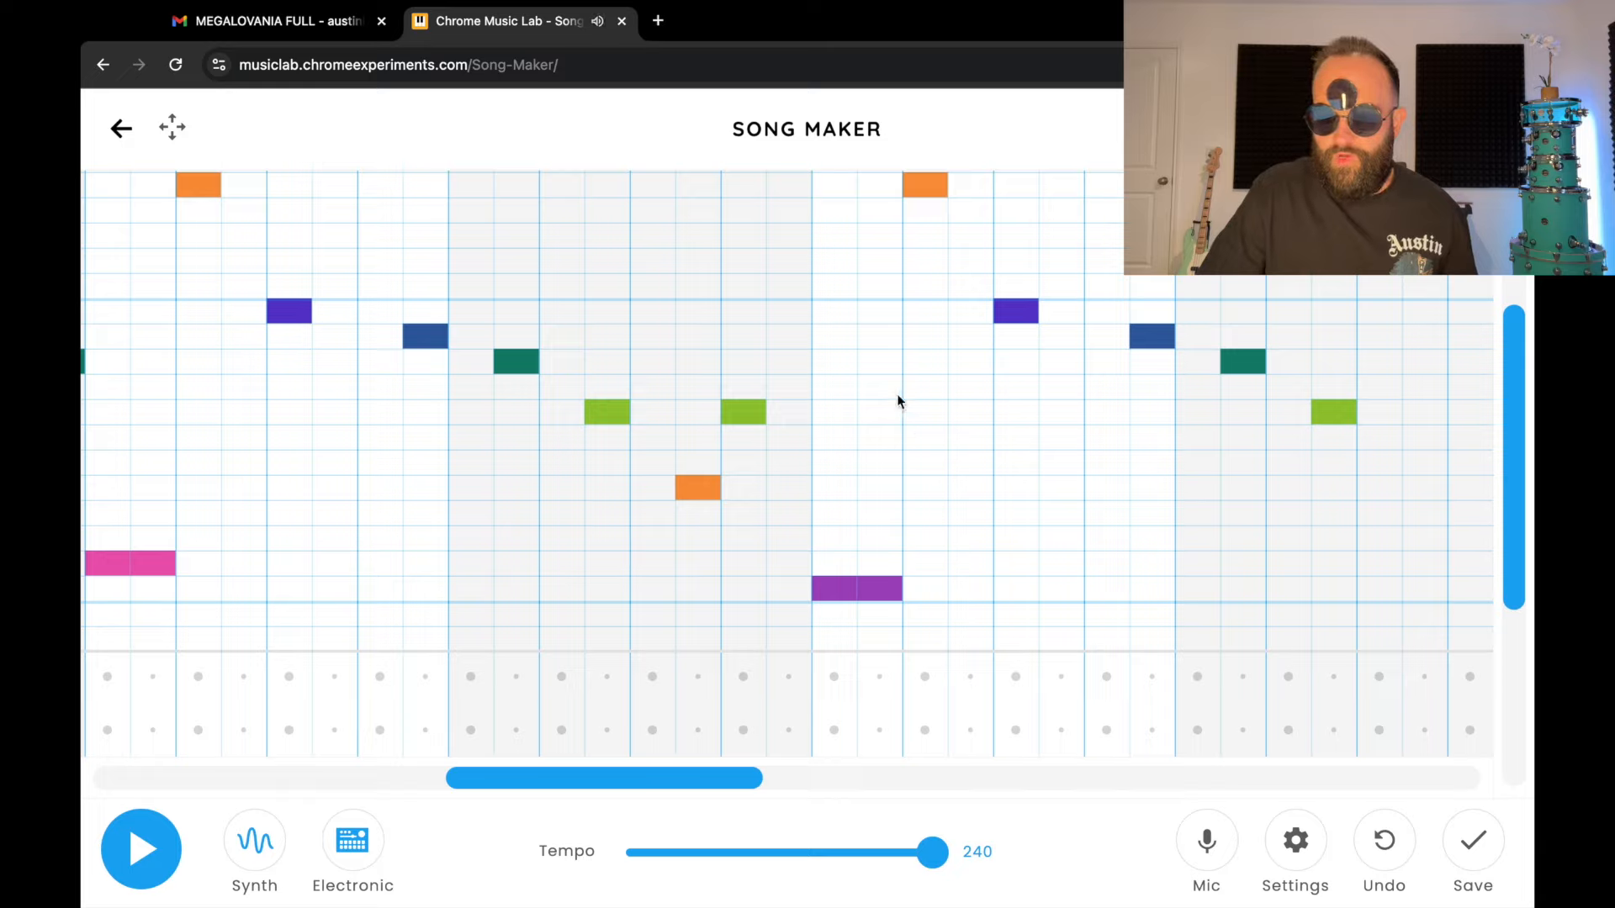
# Add the missing teal note at the end of bar 6, and finish bar 8 with low orange, light green and teal notes.
pyautogui.click(797, 345)
pyautogui.click(796, 342)
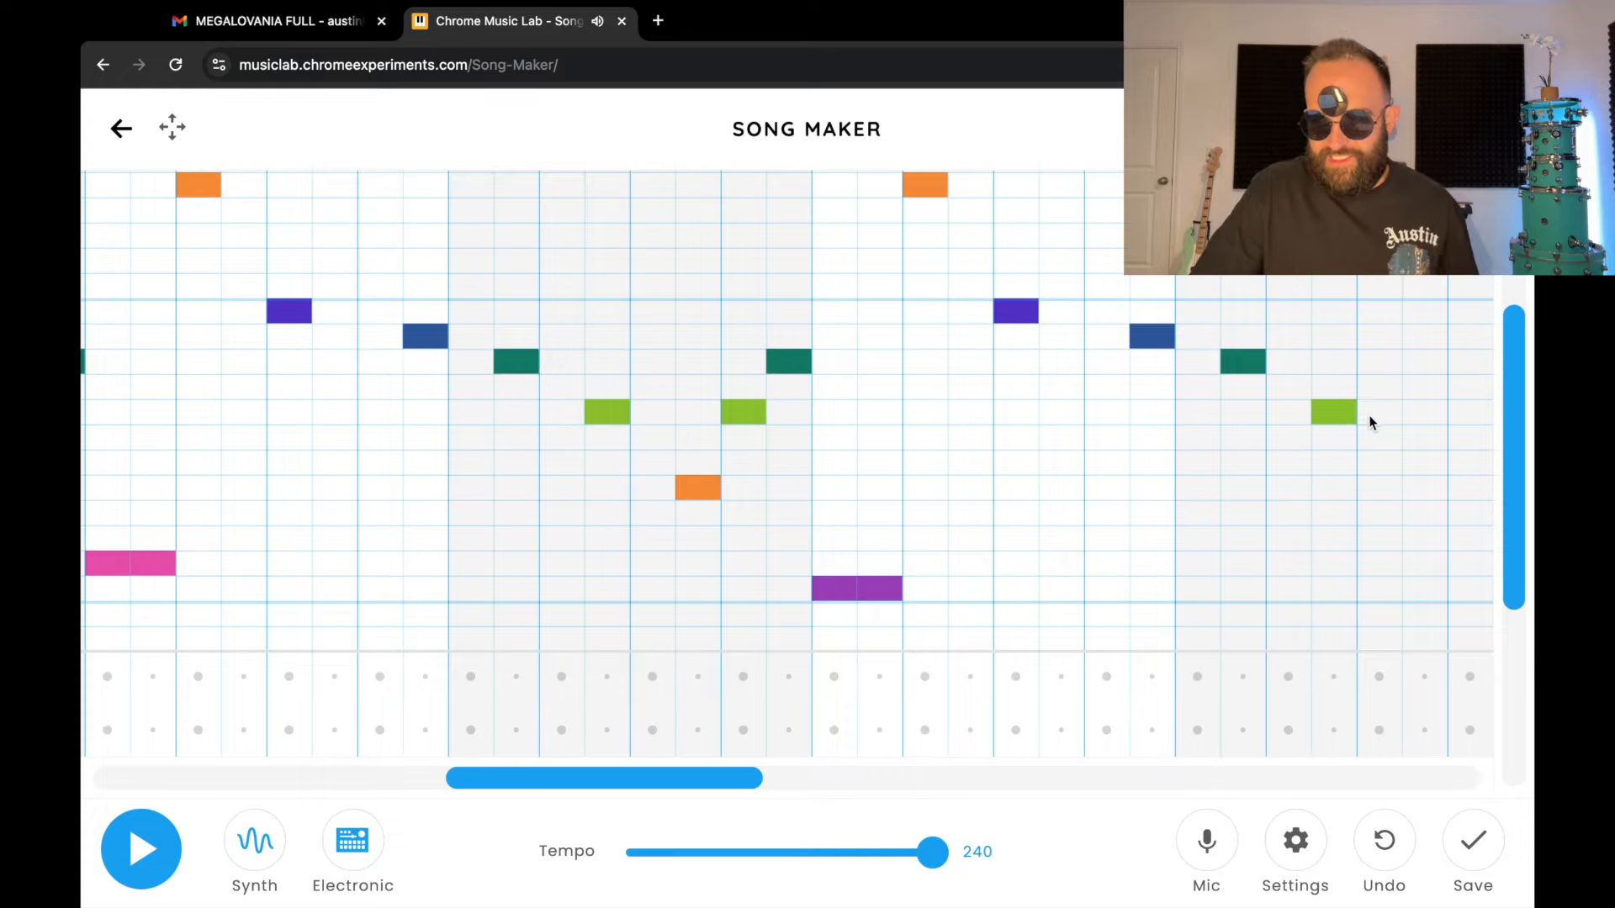
pyautogui.click(1424, 495)
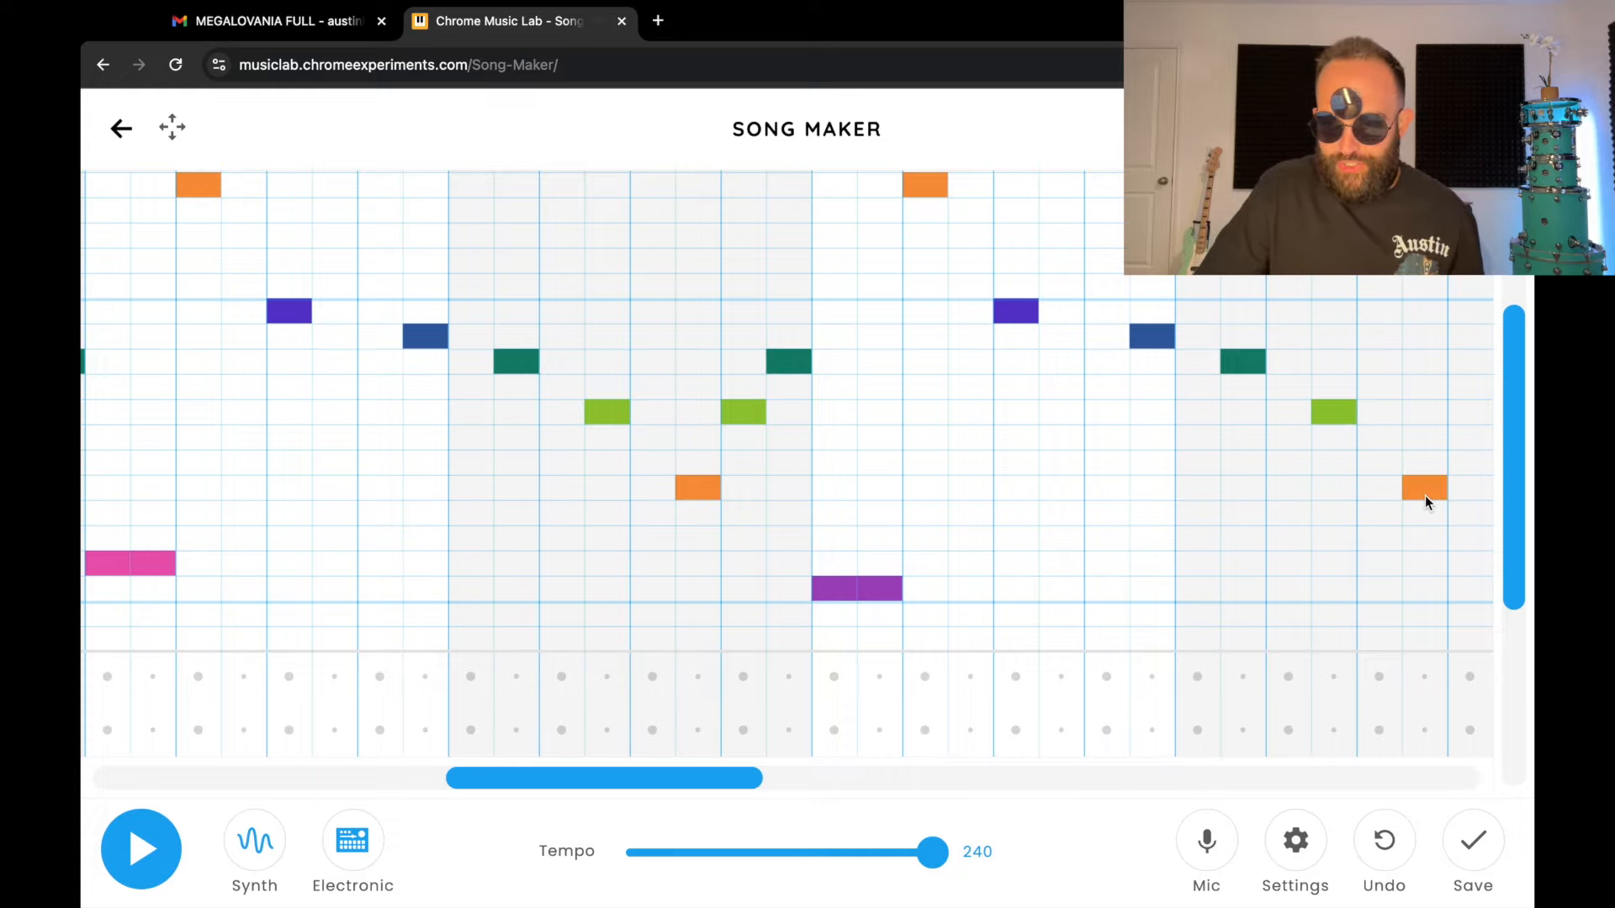
pyautogui.click(1468, 410)
pyautogui.moveTo(690, 784); pyautogui.dragTo(772, 779)
pyautogui.click(1171, 360)
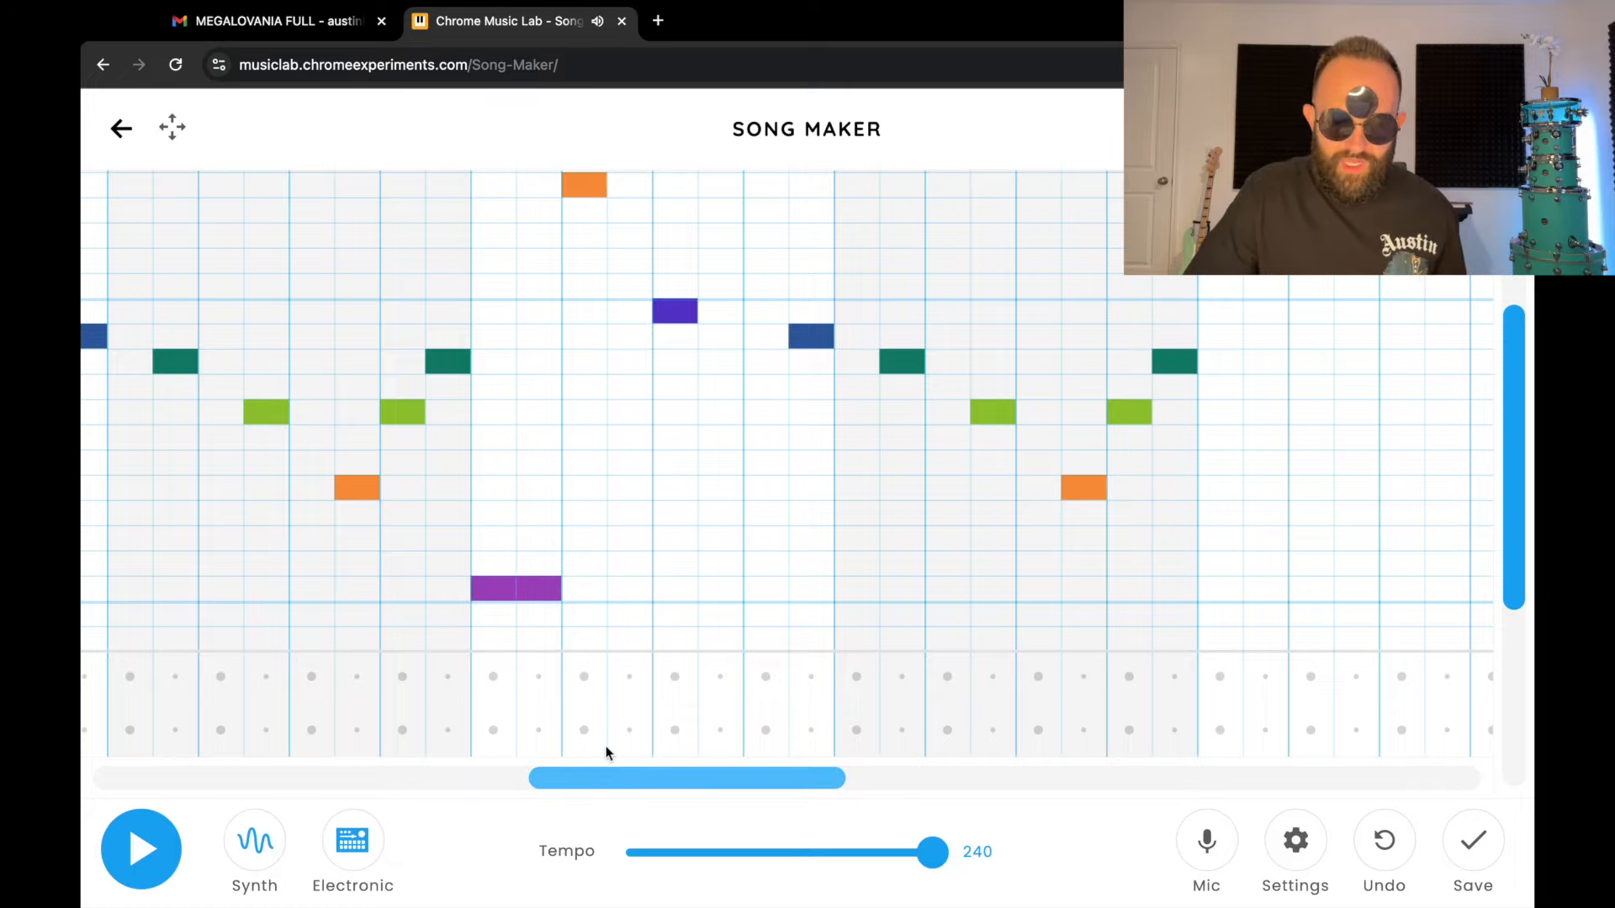
# Play back the first eight bars of the melody and stop playback.
pyautogui.click(144, 844)
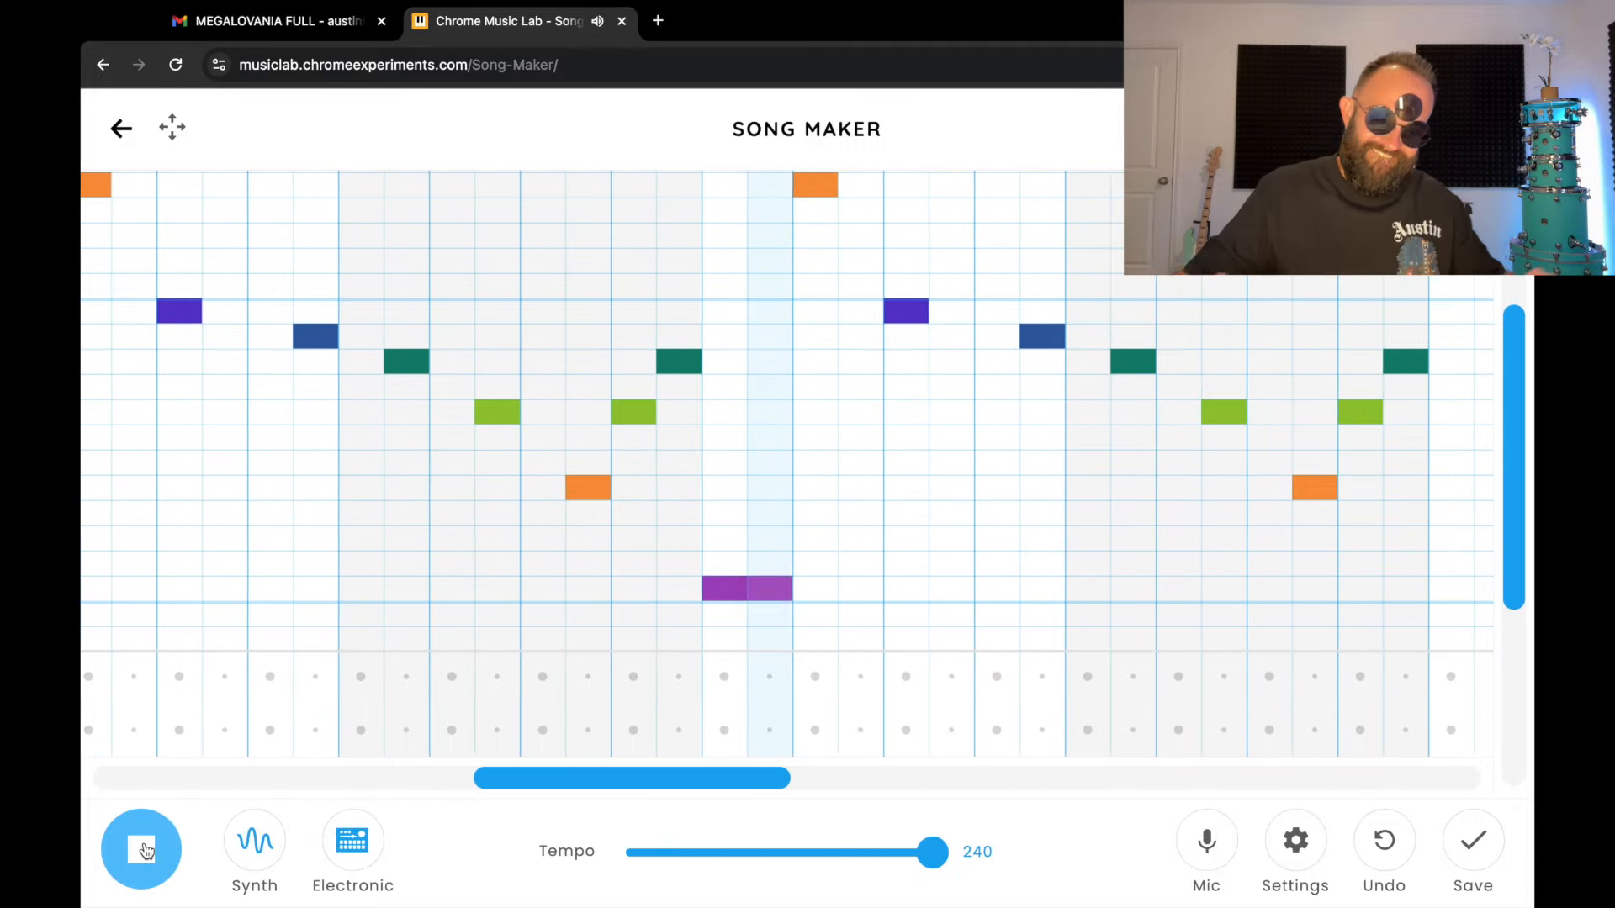
pyautogui.click(141, 851)
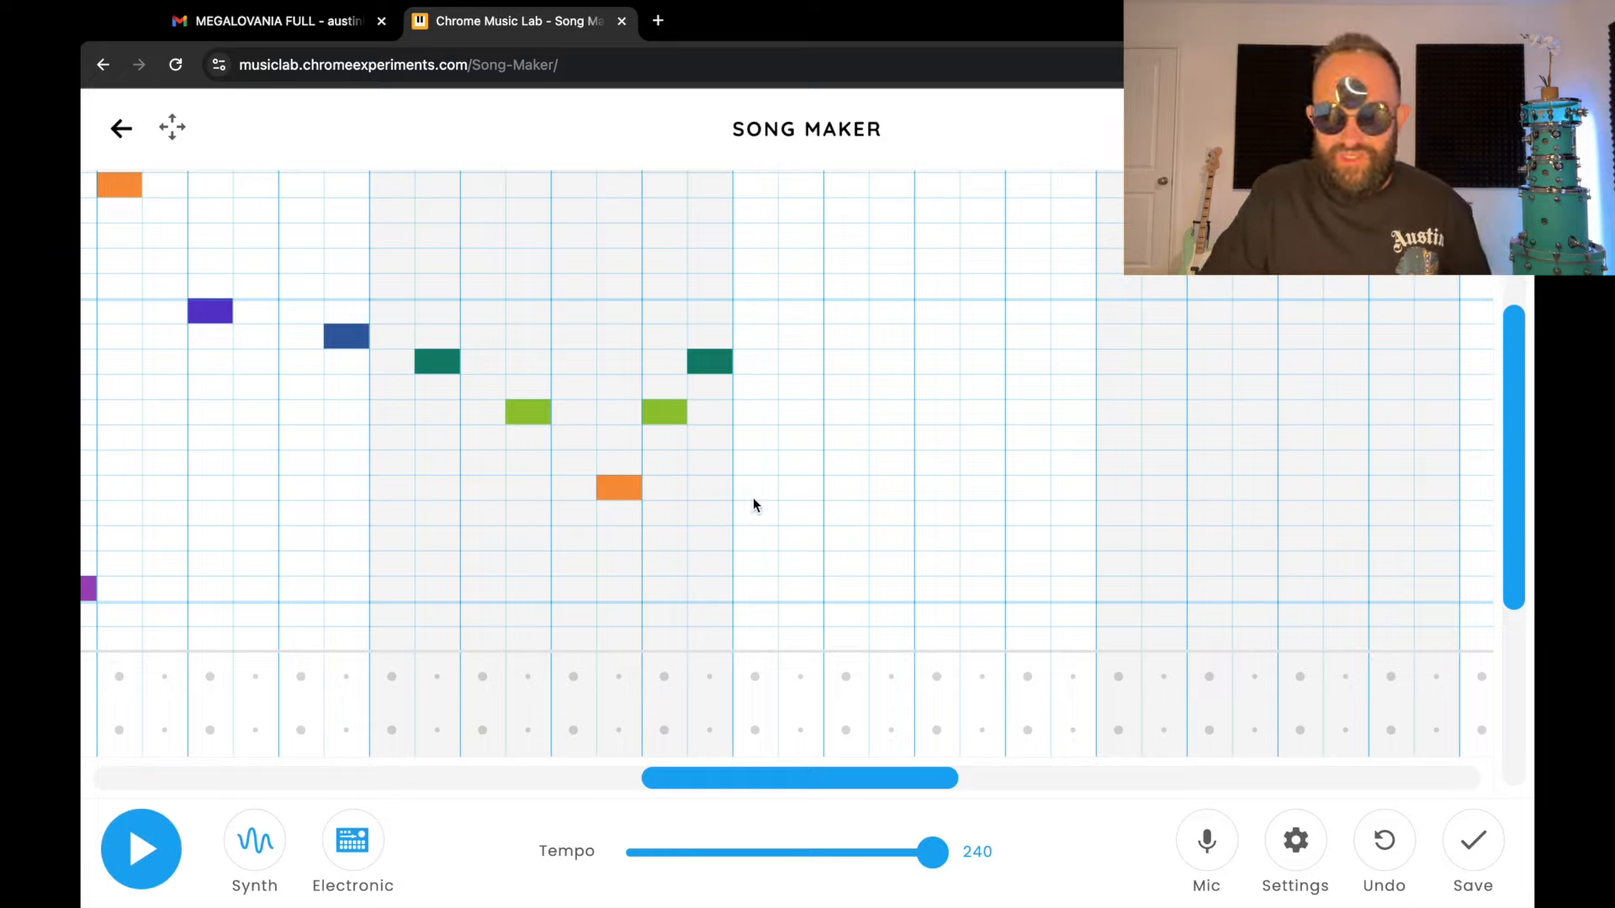
# Repeat the two-bar melody in bars 9–10, opening with two low orange notes as in bar 1.
pyautogui.moveTo(754, 497); pyautogui.dragTo(804, 497)
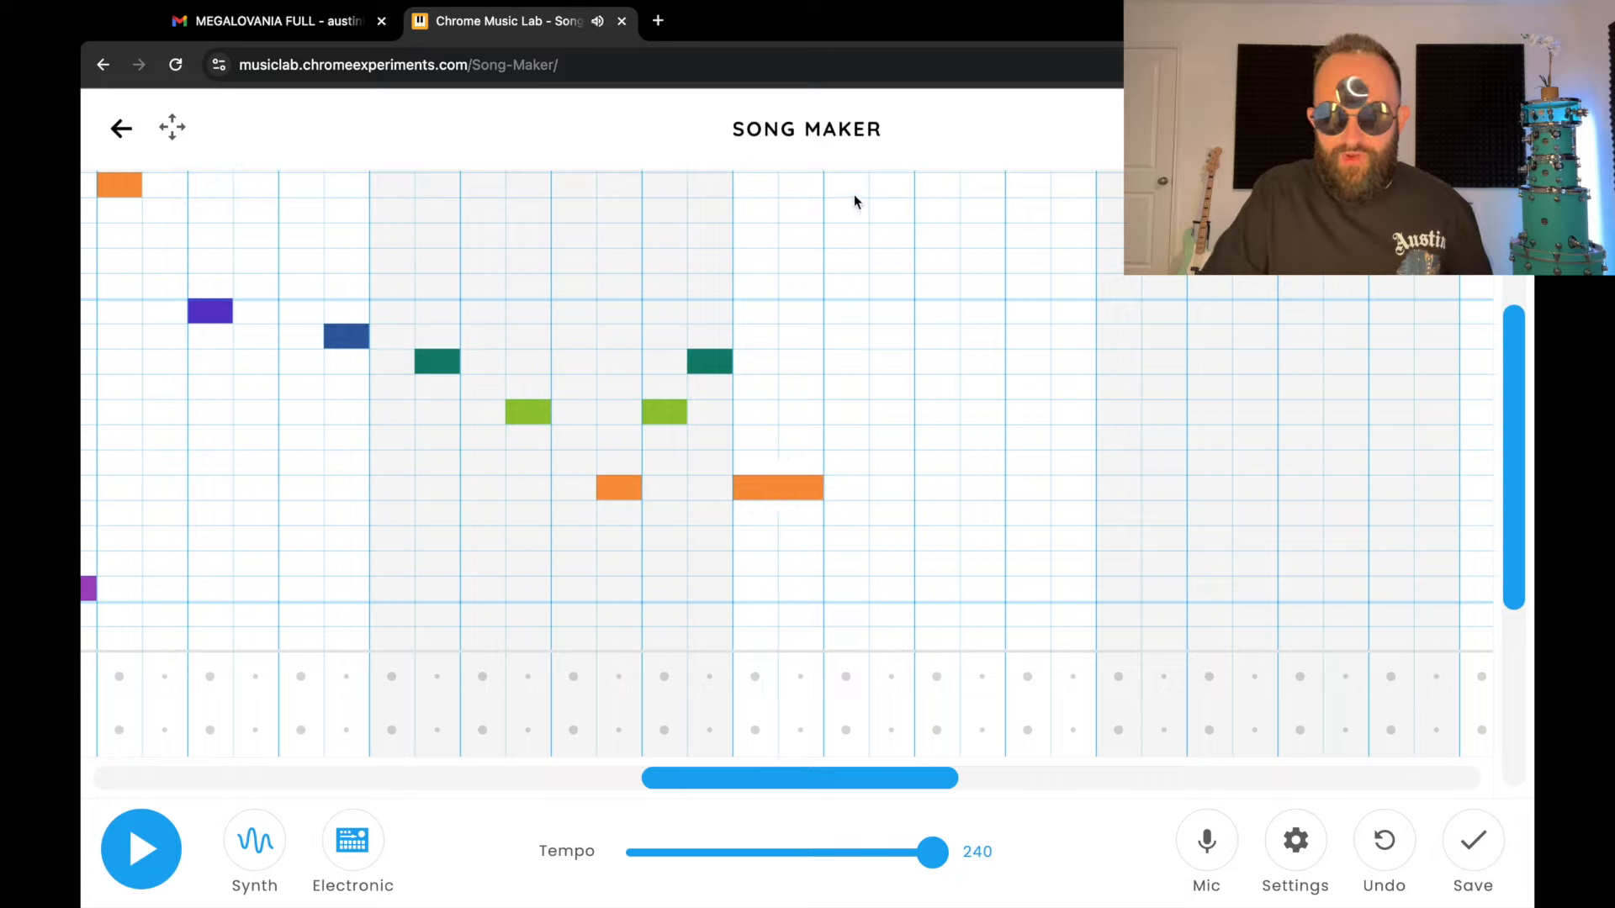
pyautogui.click(934, 312)
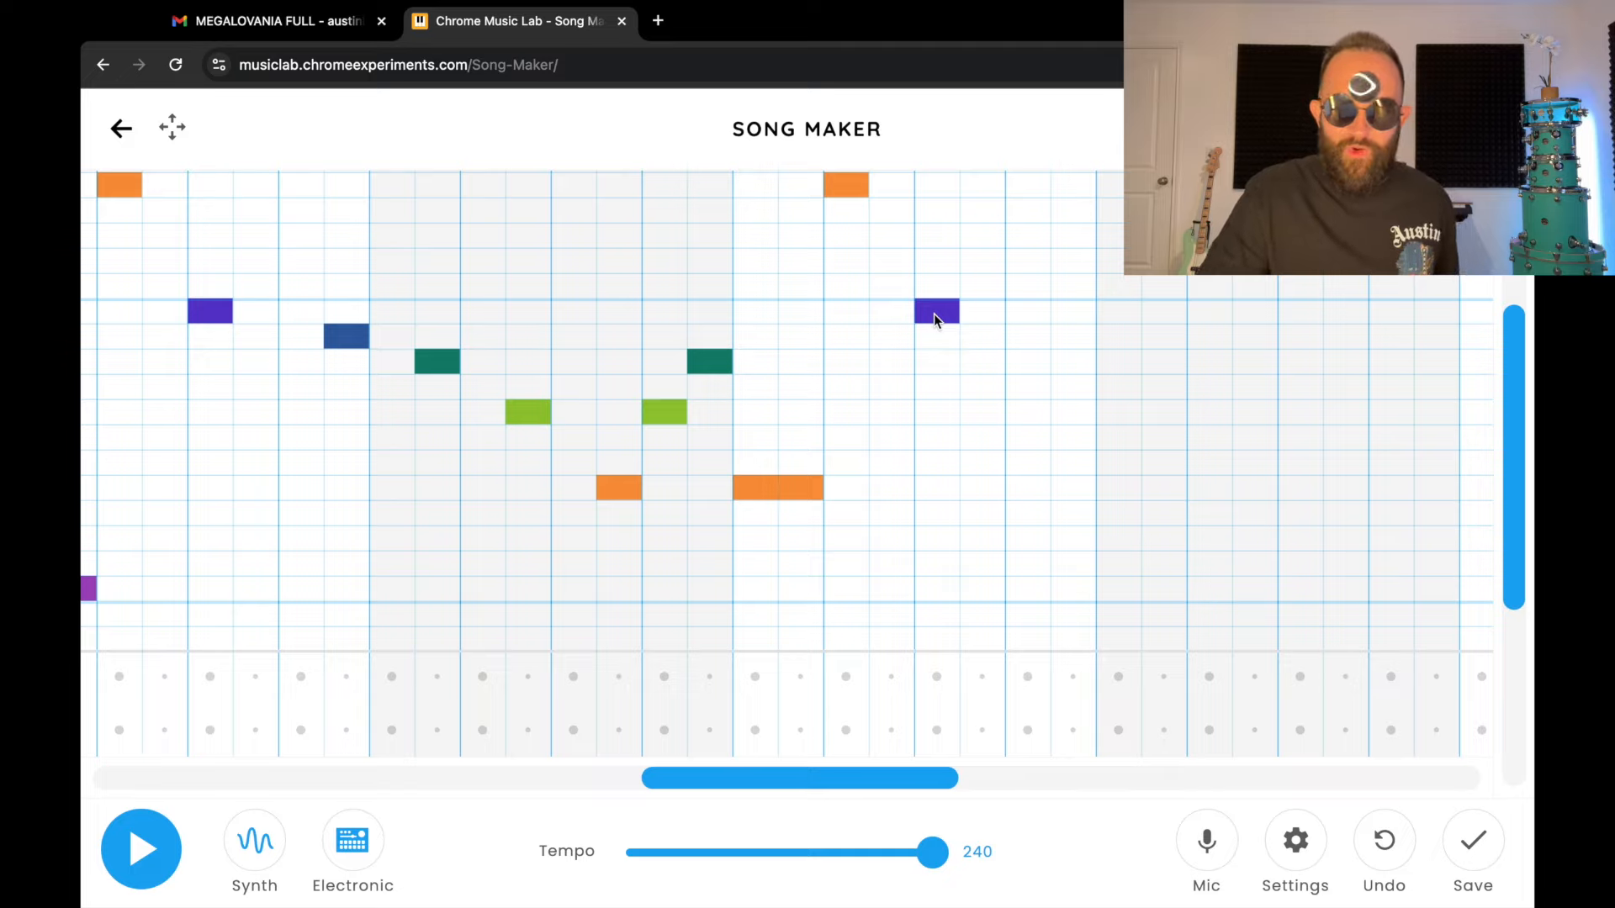
pyautogui.click(1065, 336)
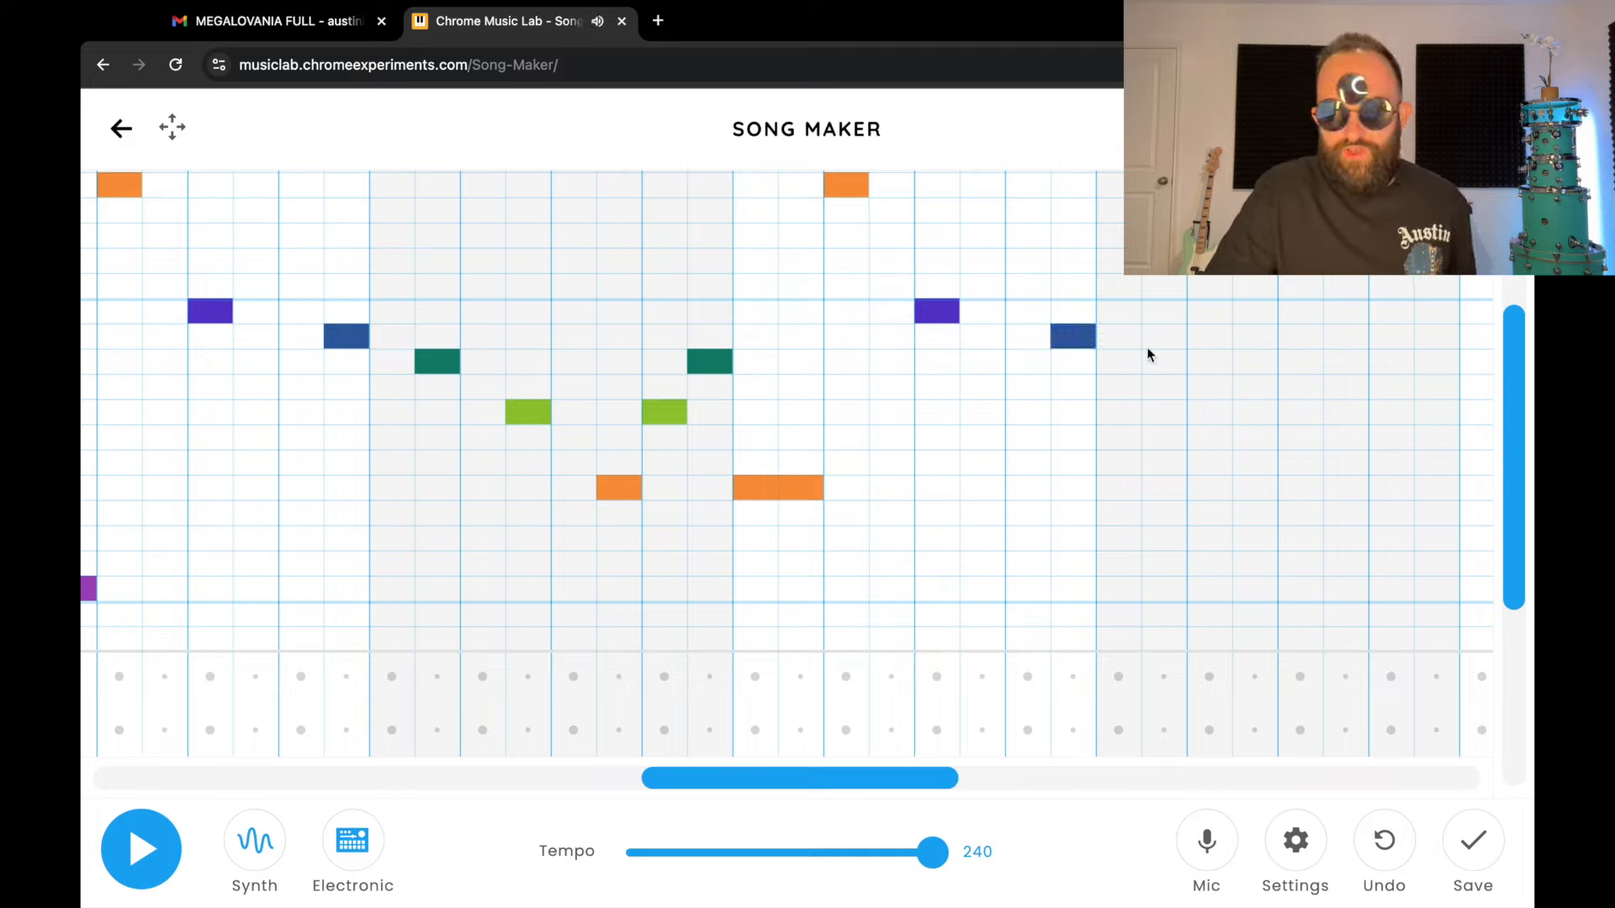
pyautogui.click(1165, 363)
pyautogui.click(1264, 412)
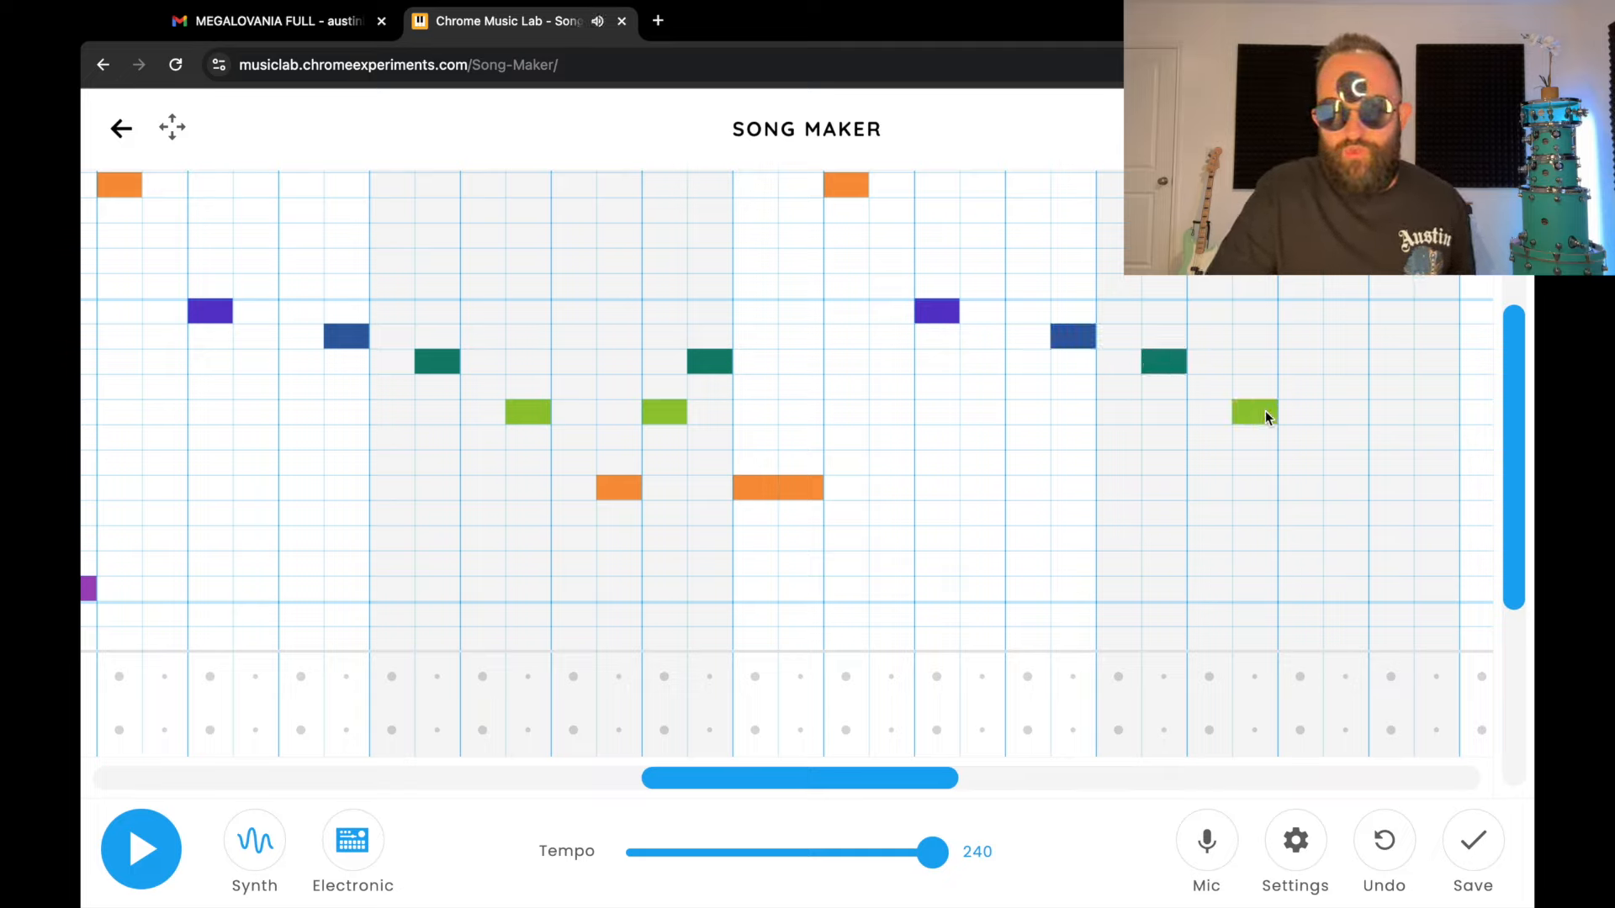
pyautogui.click(1352, 484)
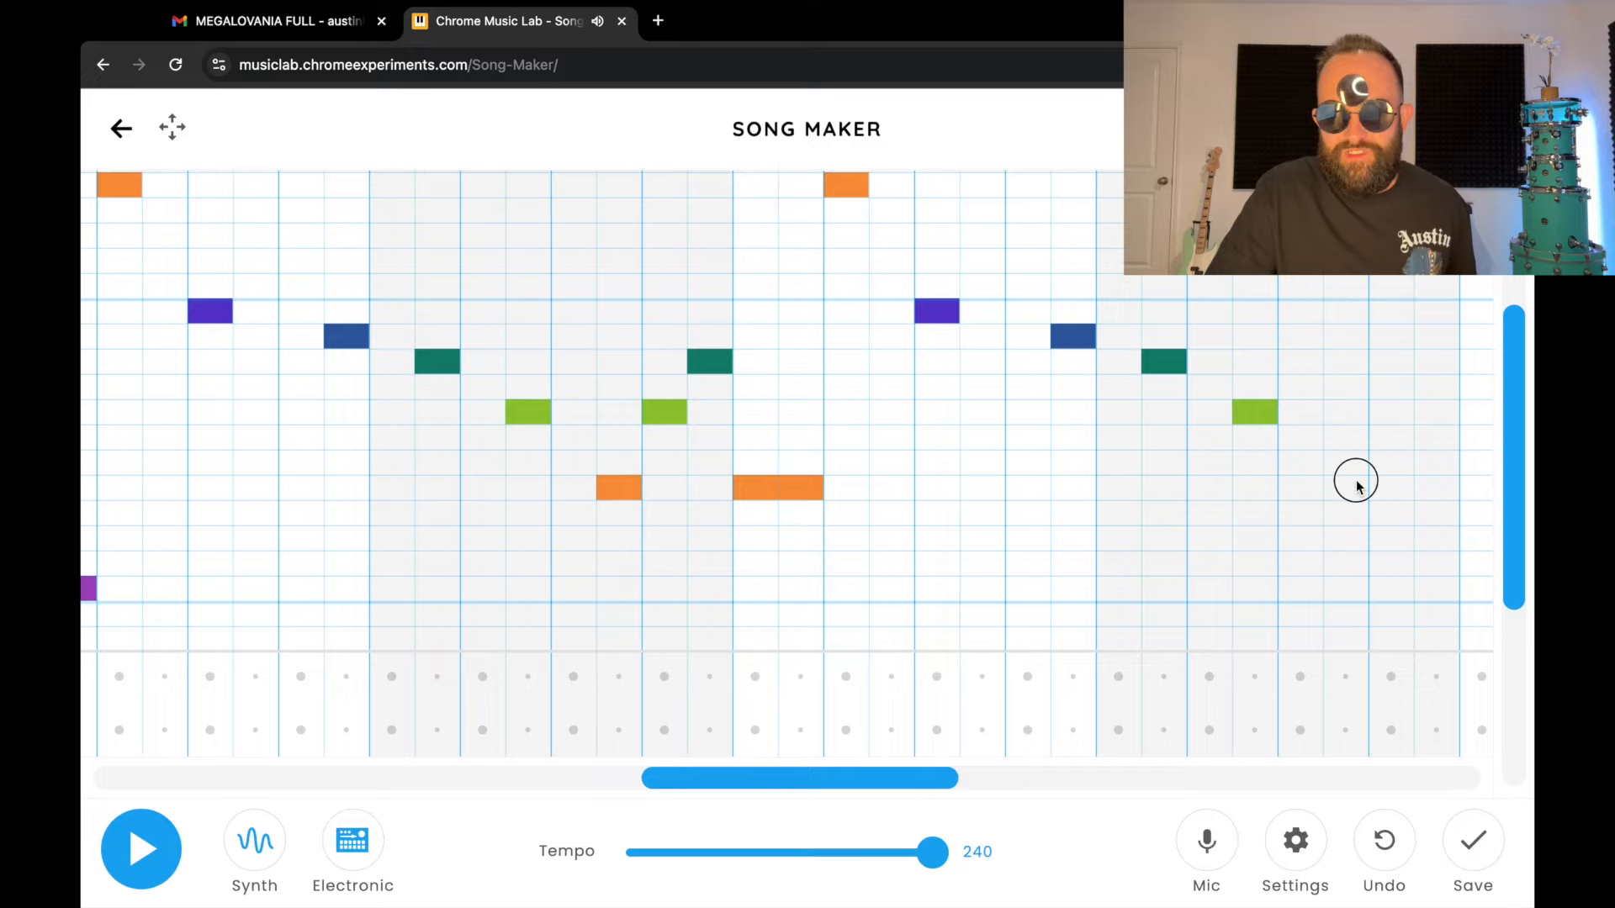
pyautogui.click(1389, 413)
pyautogui.click(1433, 360)
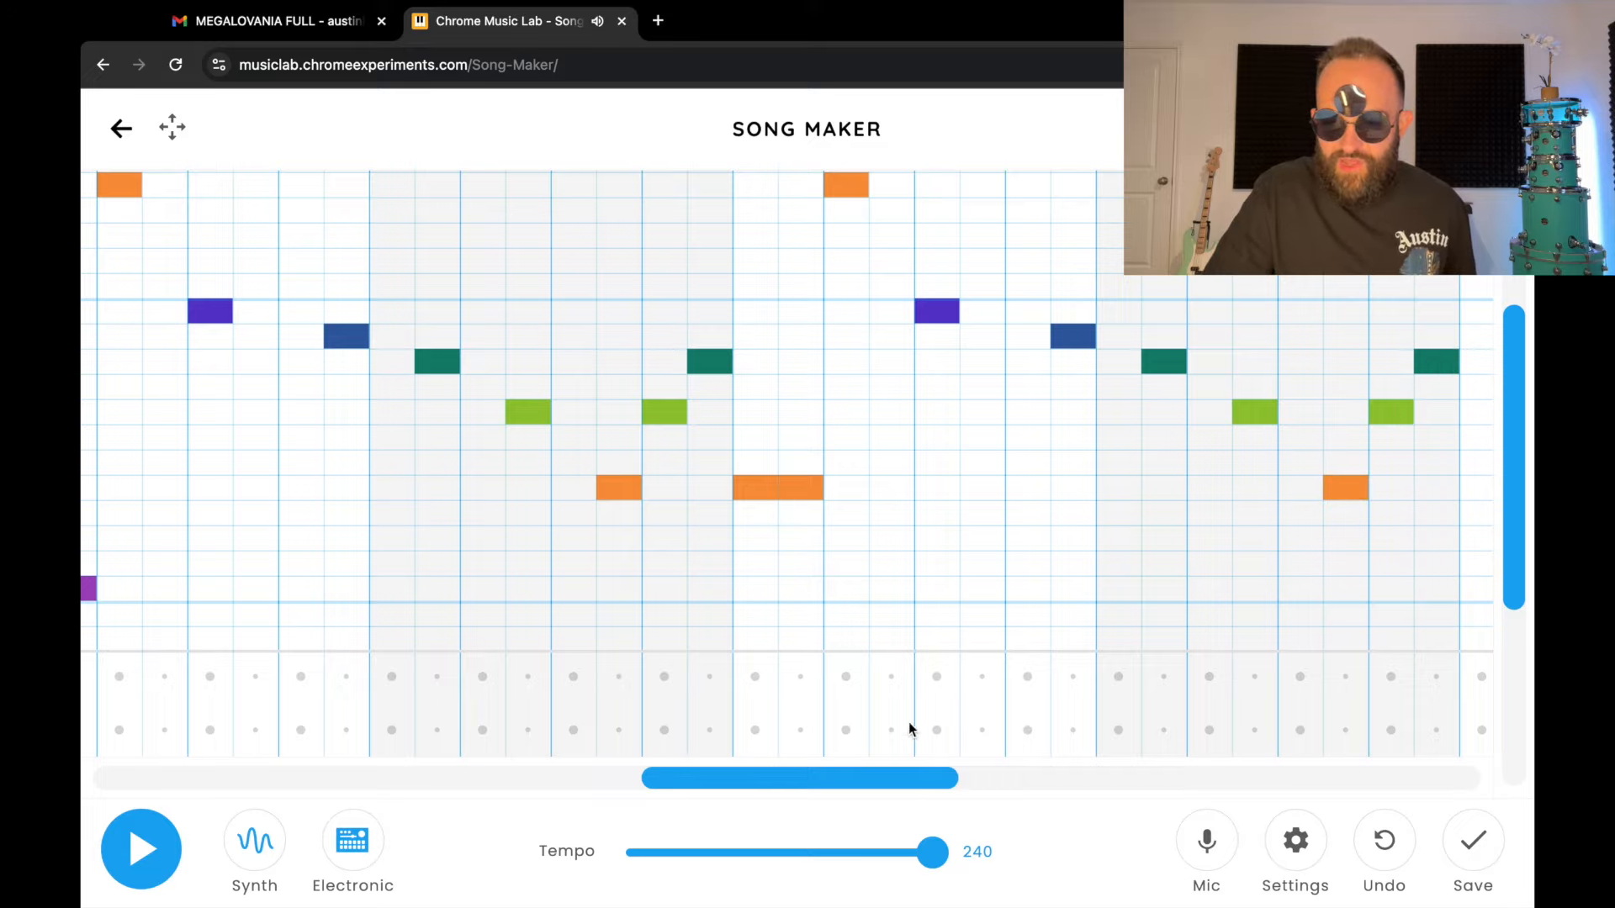
# Repeat the two-bar melody in bars 11–12, opening with two crimson notes two rows below the low orange ones.
pyautogui.moveTo(884, 777); pyautogui.dragTo(964, 773)
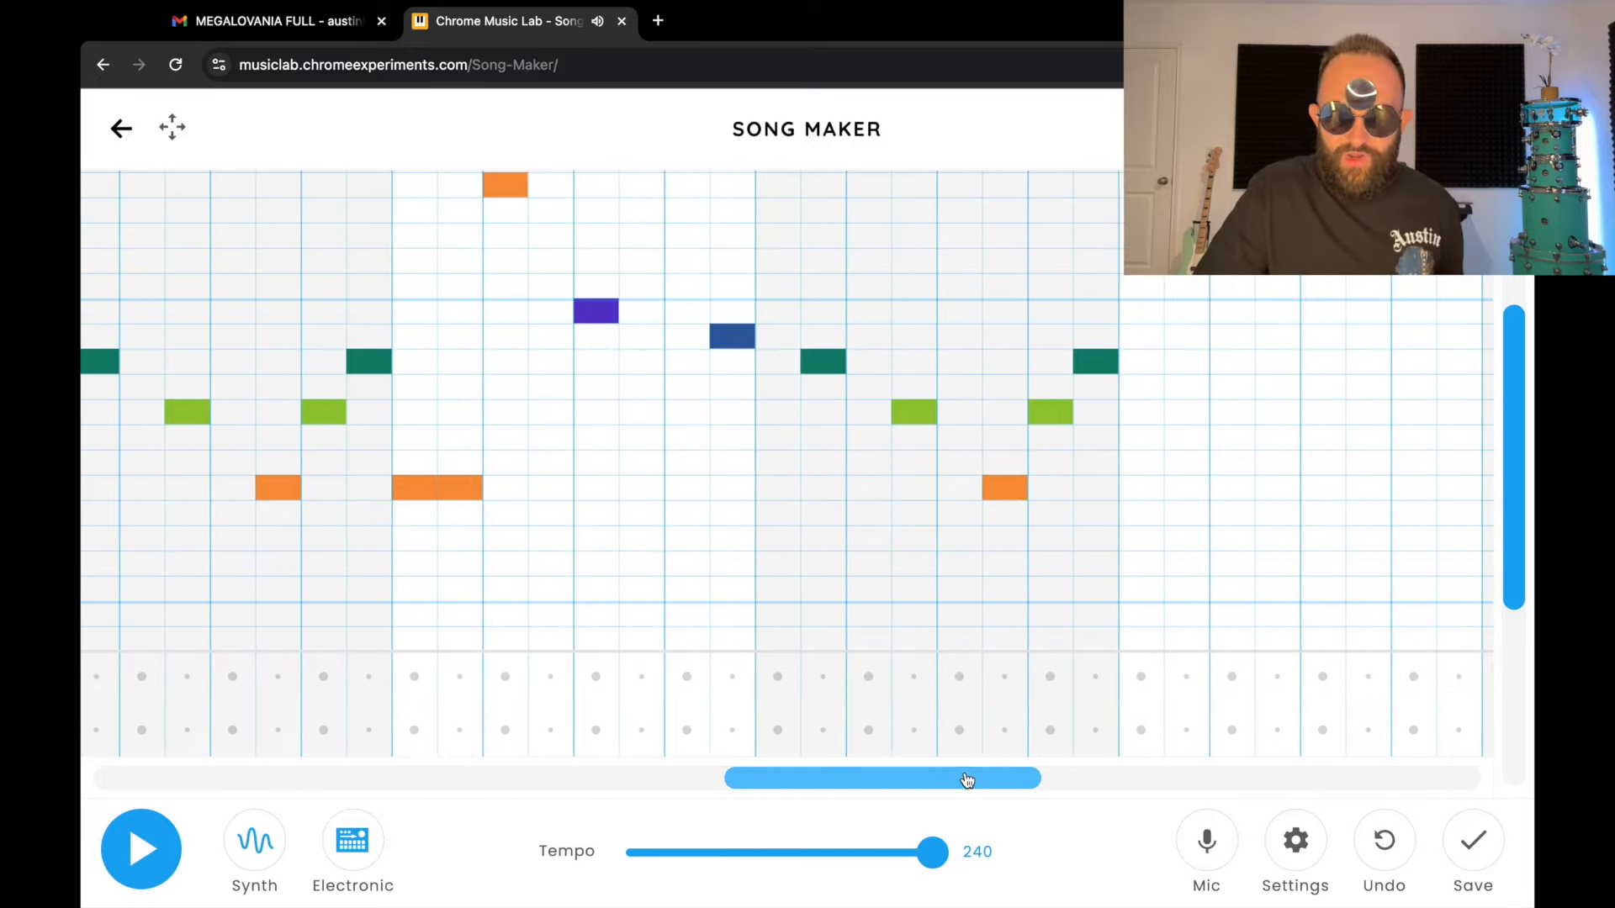
pyautogui.moveTo(1140, 536); pyautogui.dragTo(1199, 543)
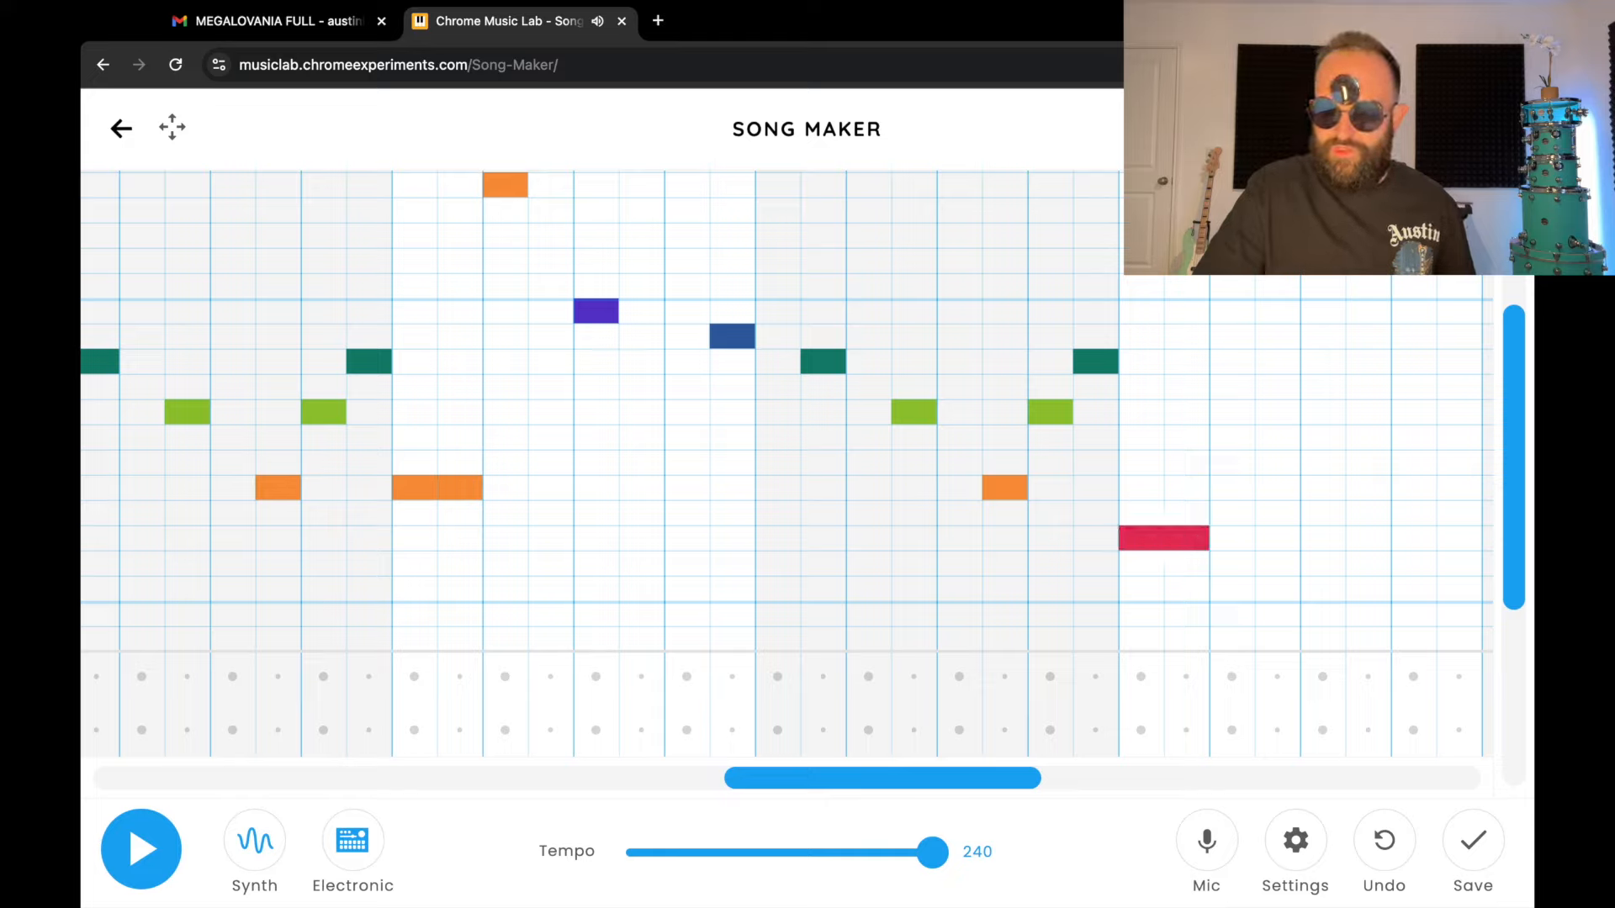
pyautogui.click(1320, 311)
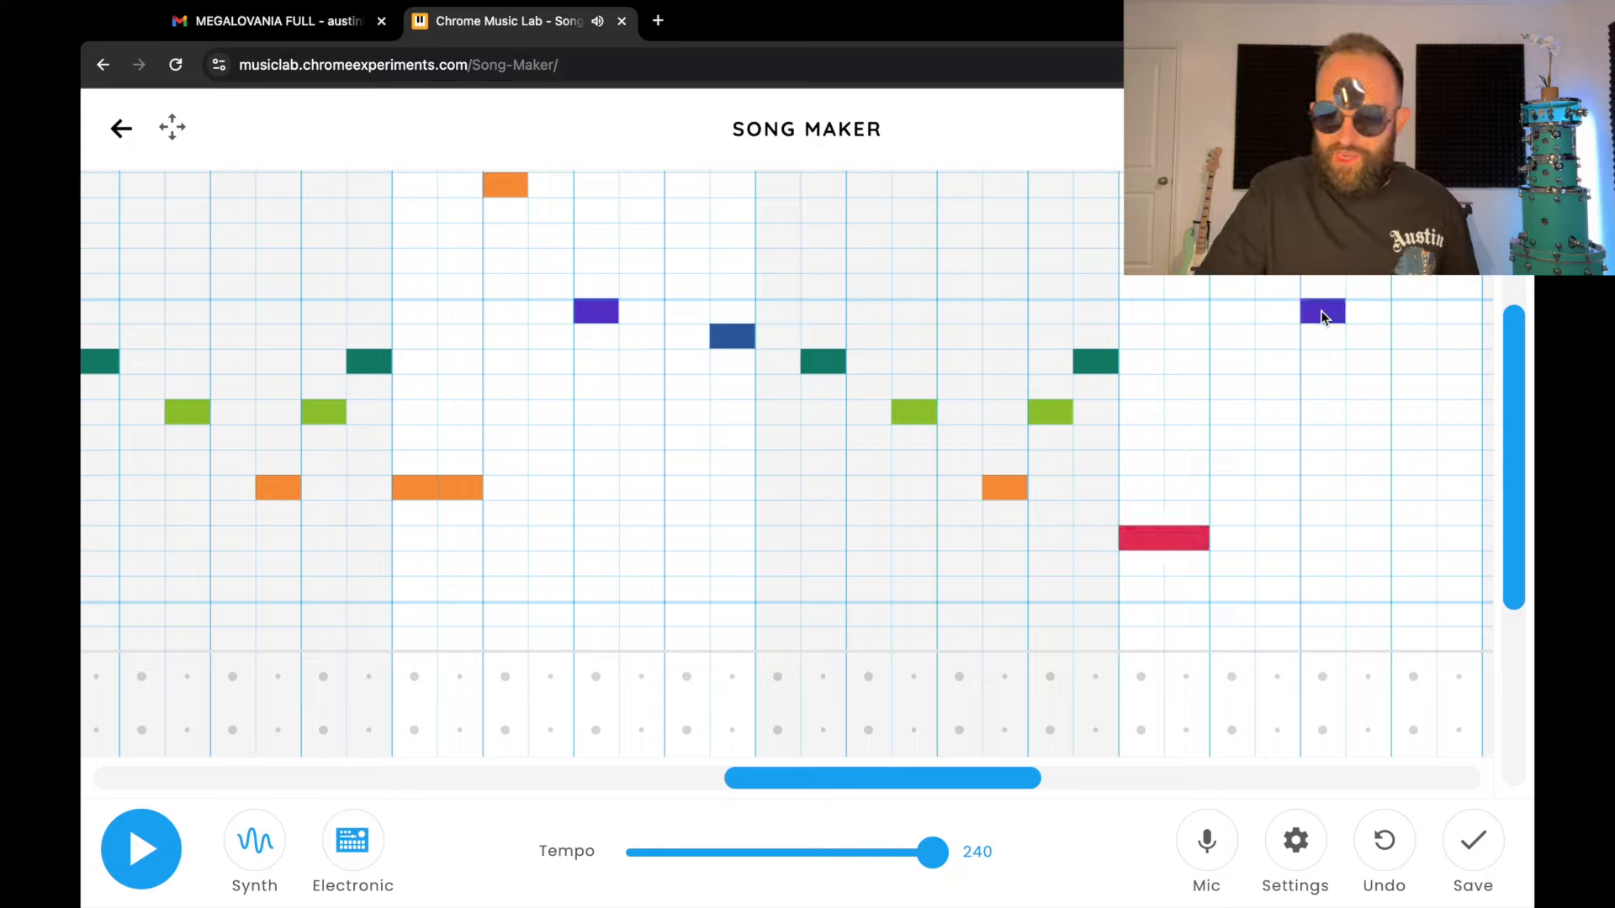
pyautogui.click(1457, 336)
pyautogui.moveTo(1039, 778); pyautogui.dragTo(1146, 731)
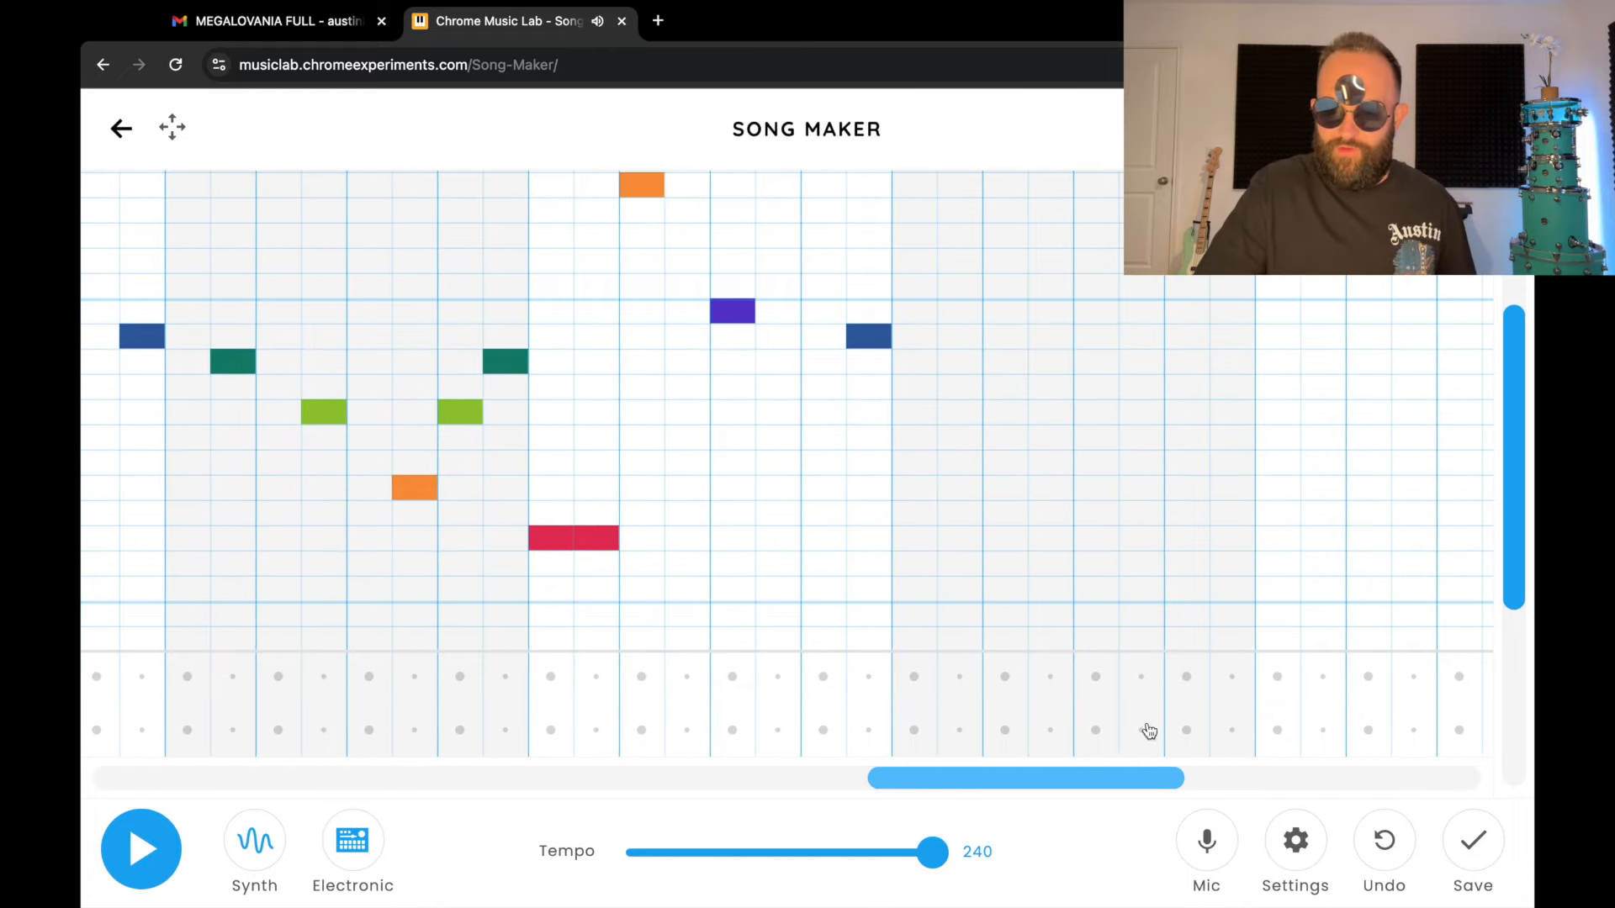
pyautogui.click(965, 361)
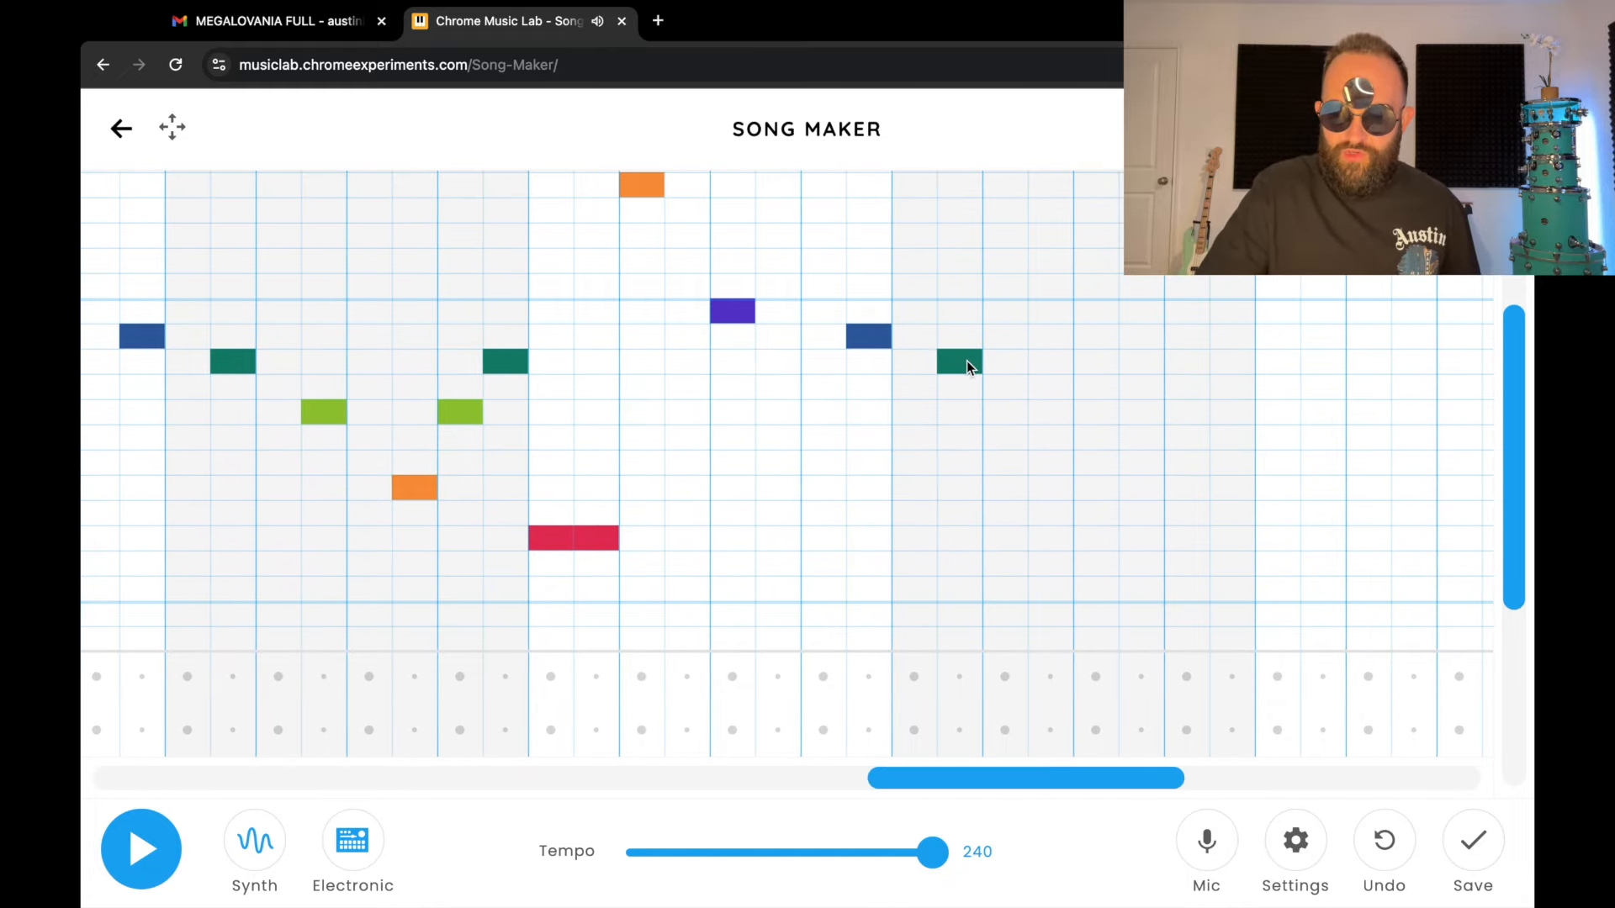
pyautogui.click(1057, 414)
pyautogui.click(1144, 489)
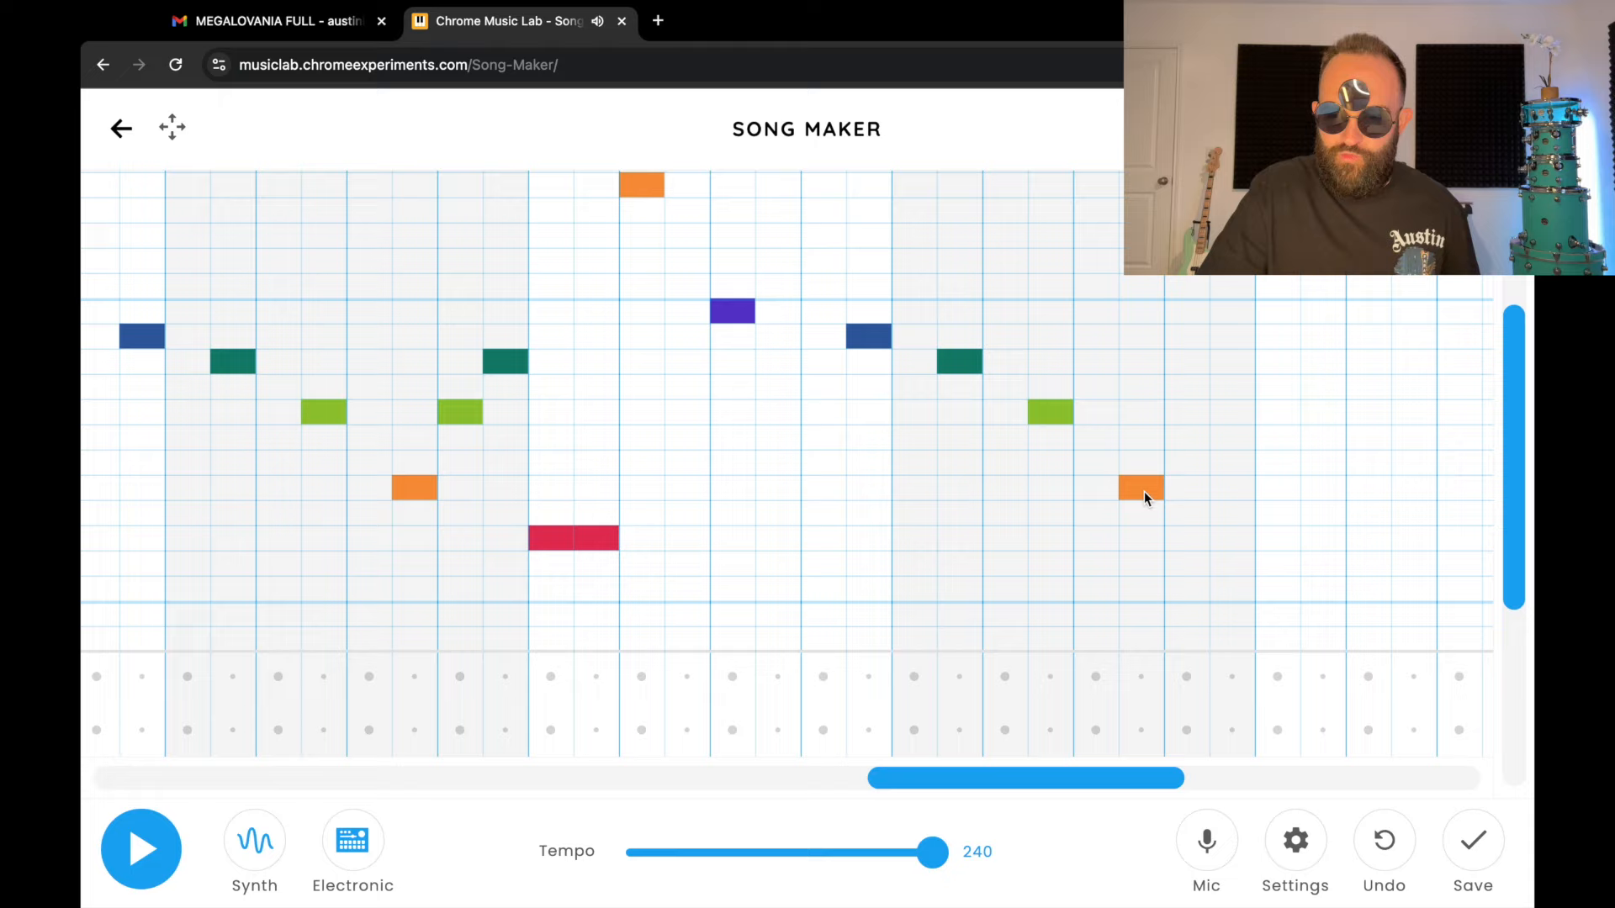
pyautogui.click(1189, 414)
pyautogui.click(1228, 360)
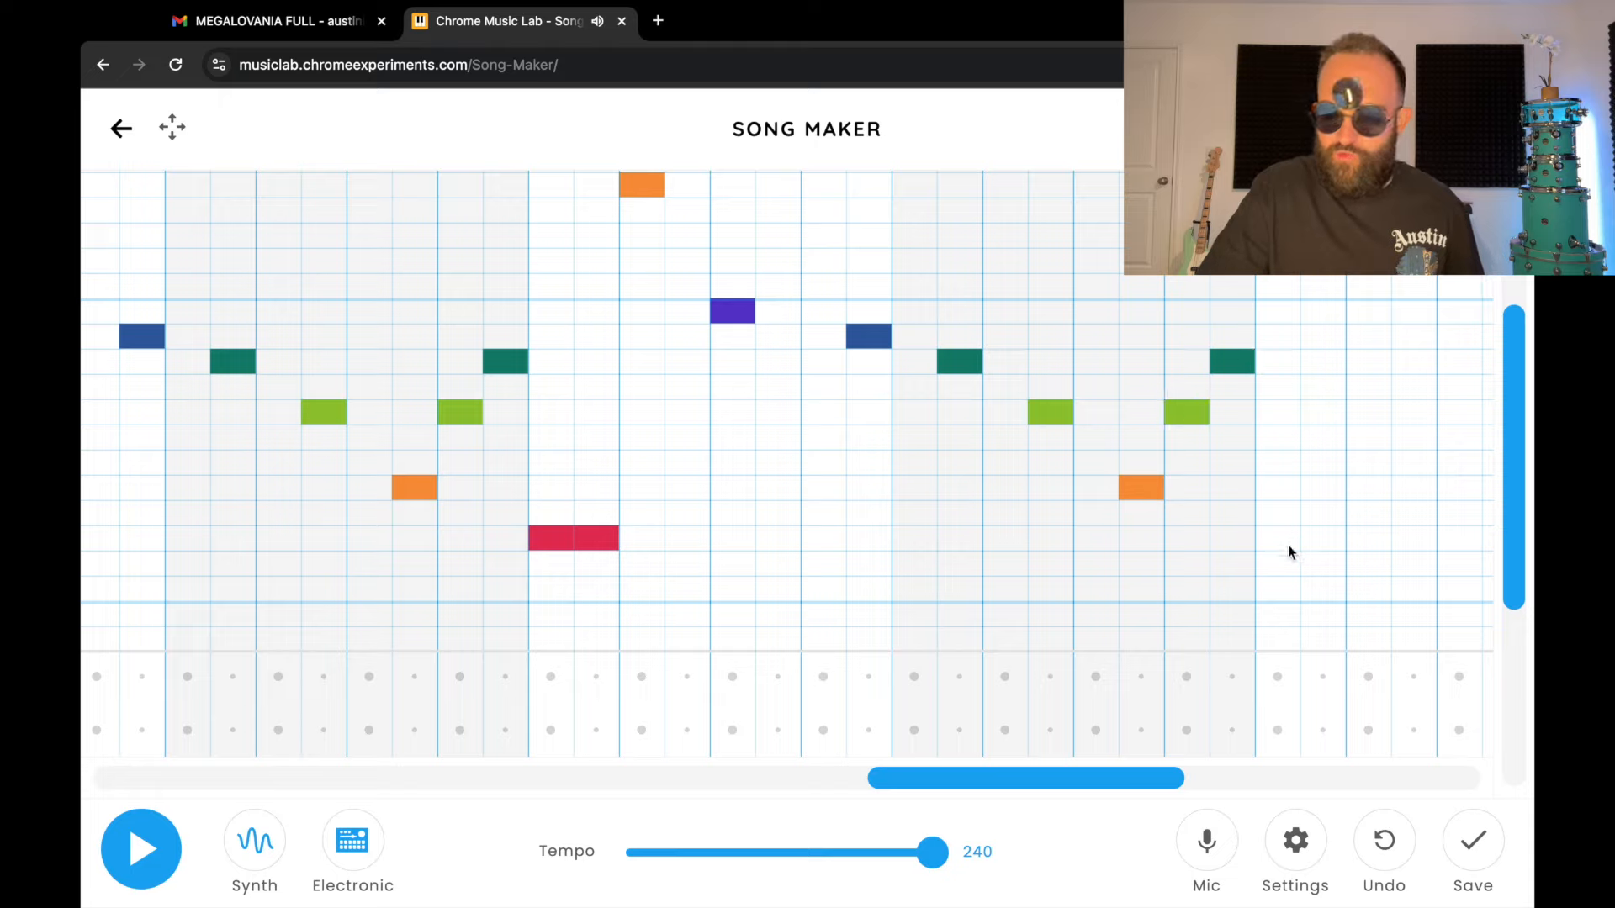
# Fill bar 13 with two pink notes one row below the crimson row, a high orange note, an indigo note and a blue note.
pyautogui.click(1279, 565)
pyautogui.click(1317, 561)
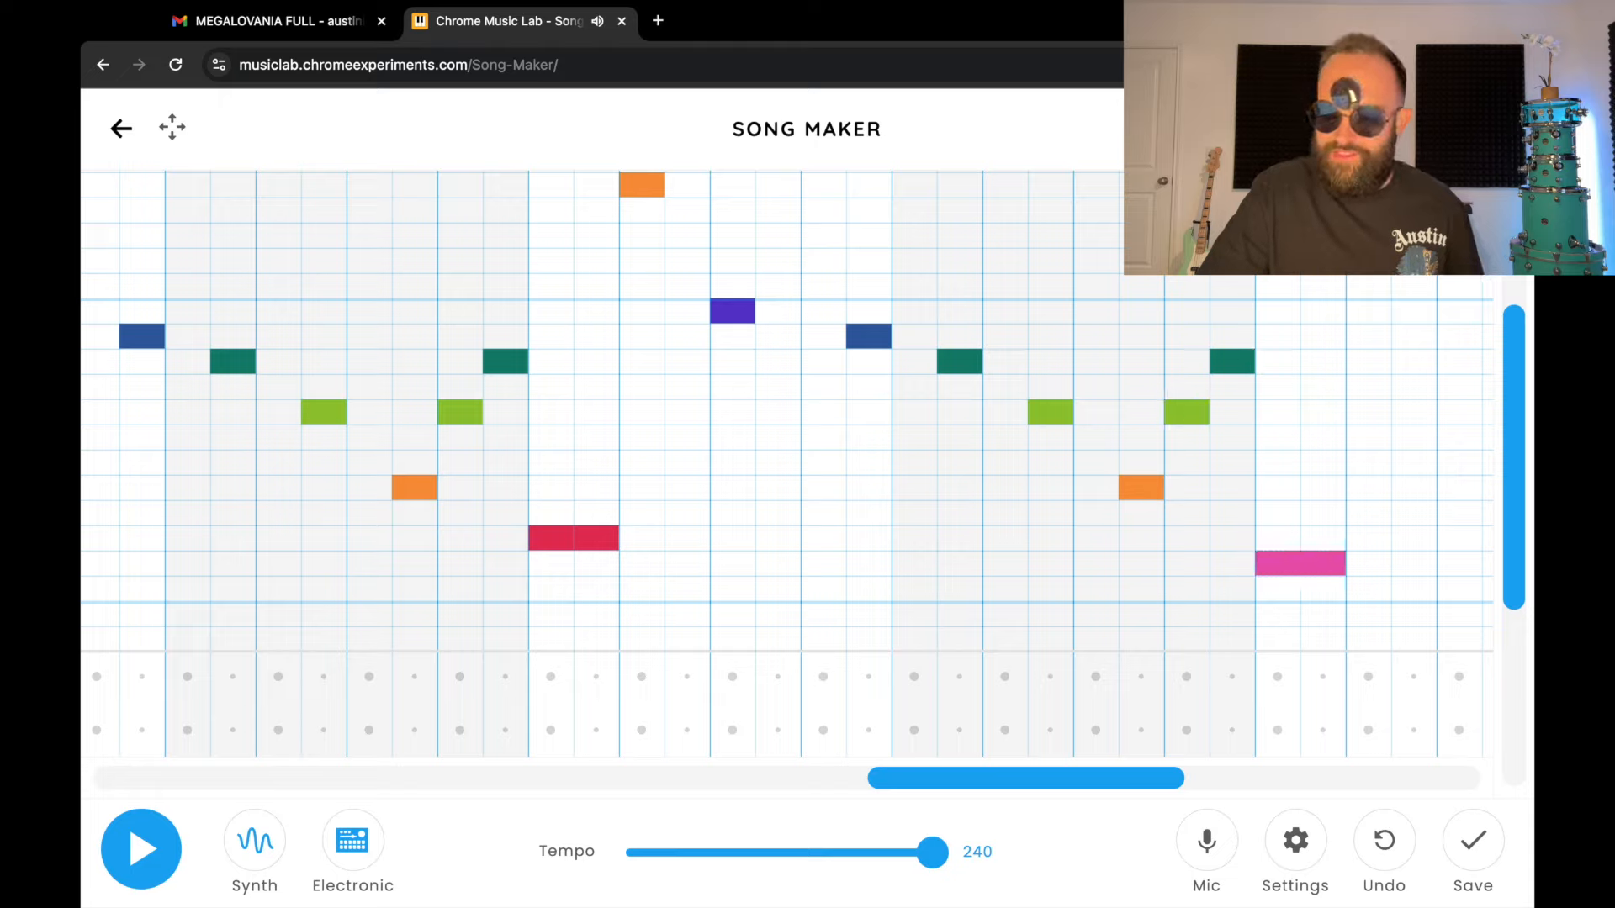
pyautogui.moveTo(1081, 775); pyautogui.dragTo(1184, 749)
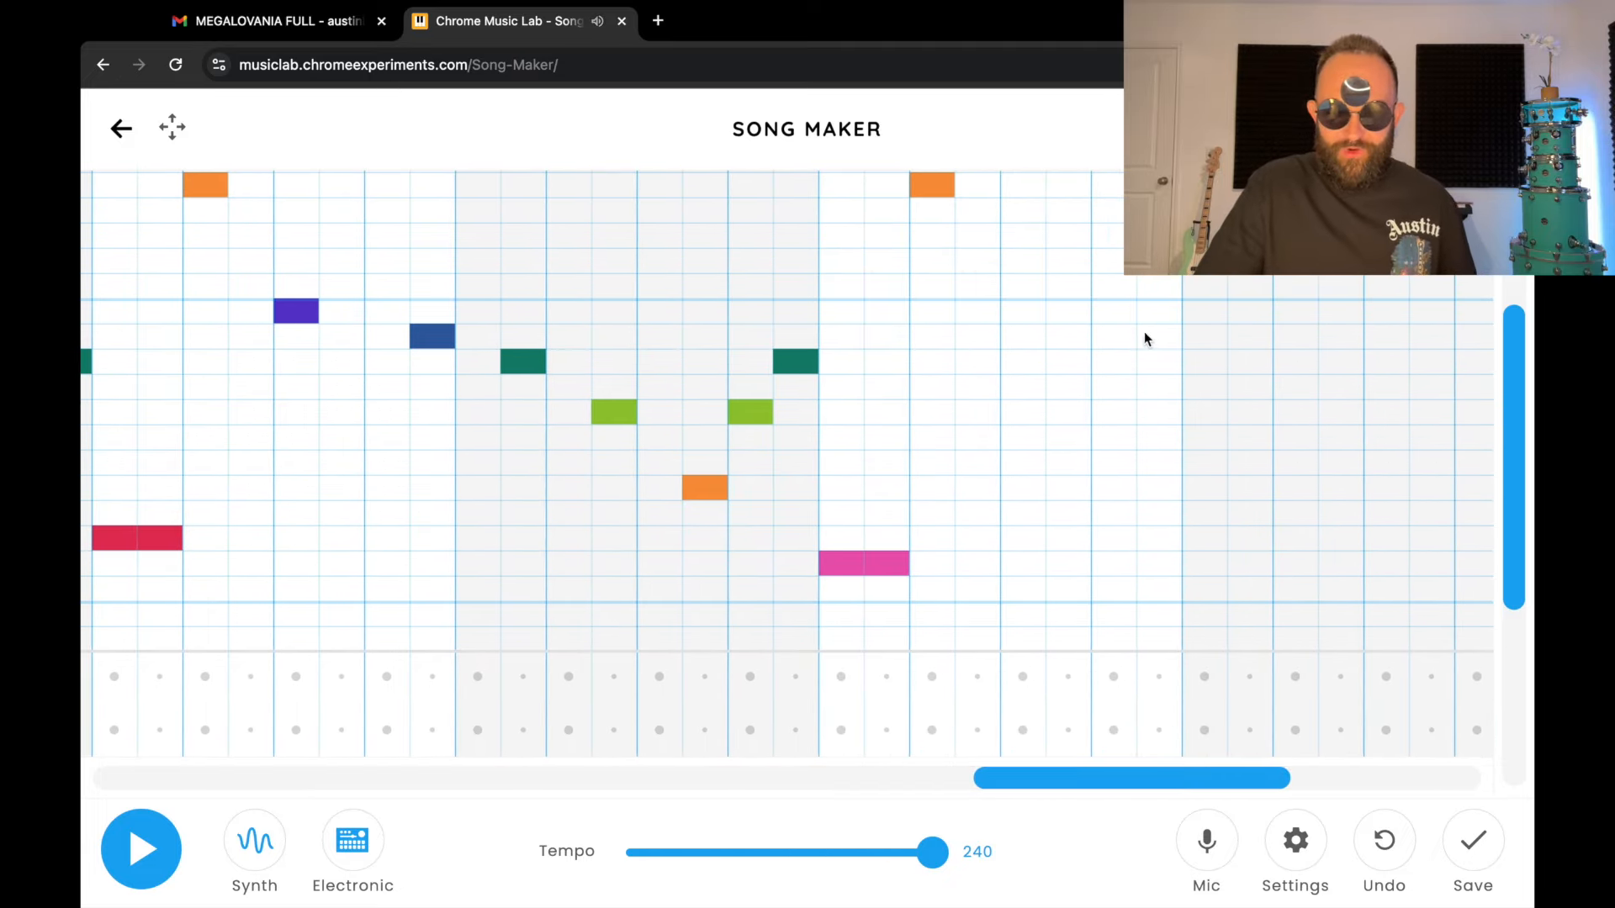
pyautogui.click(1015, 312)
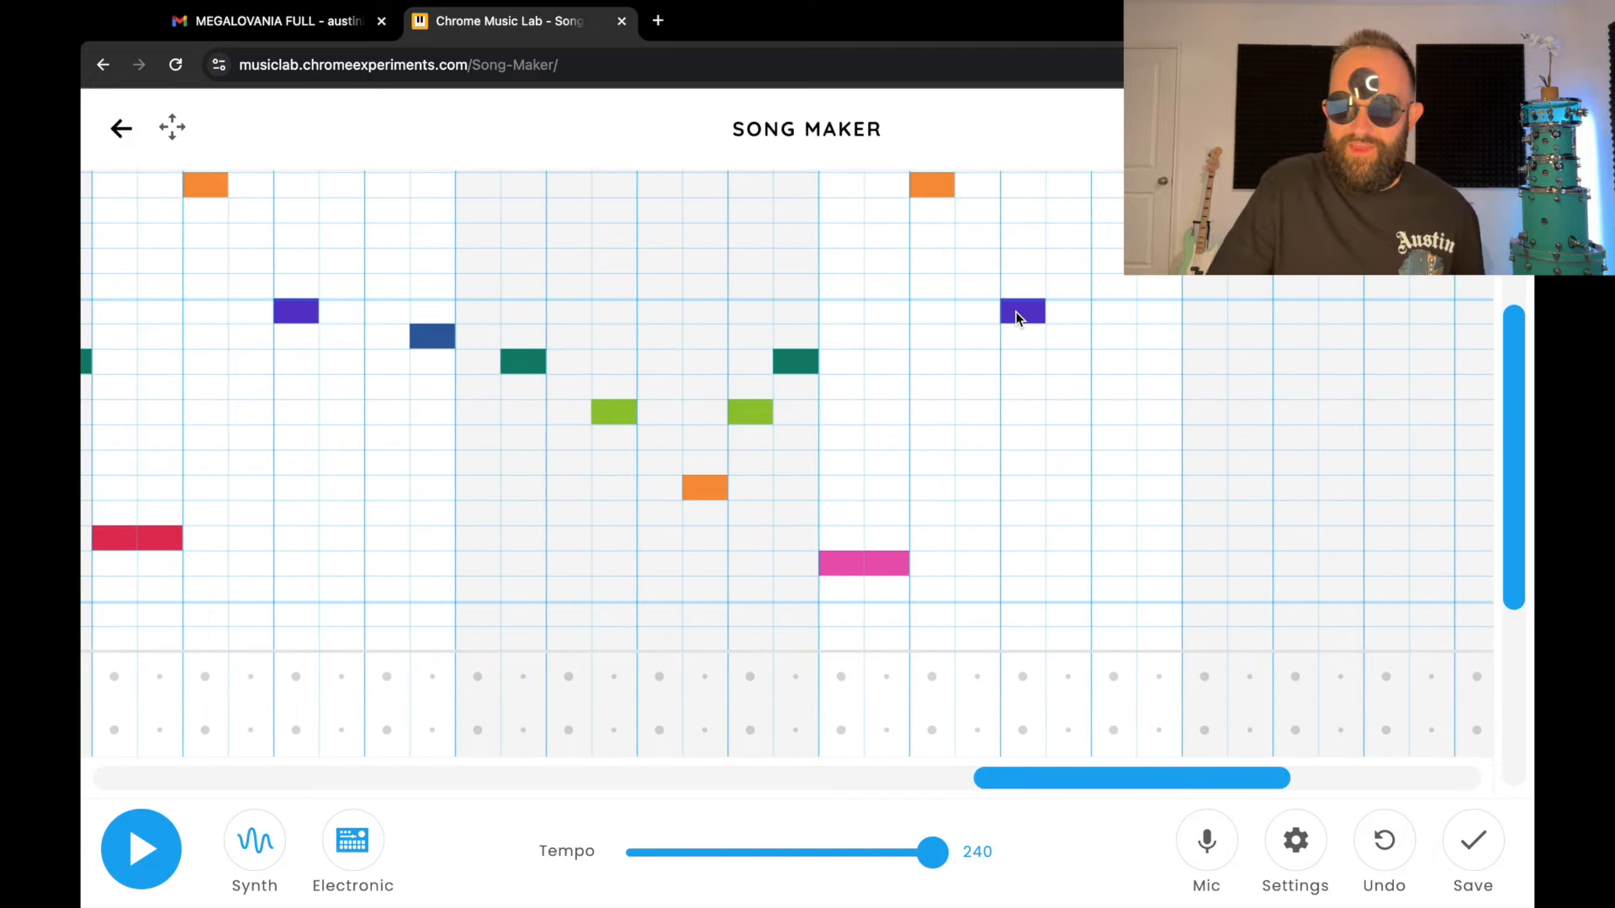
pyautogui.click(1159, 337)
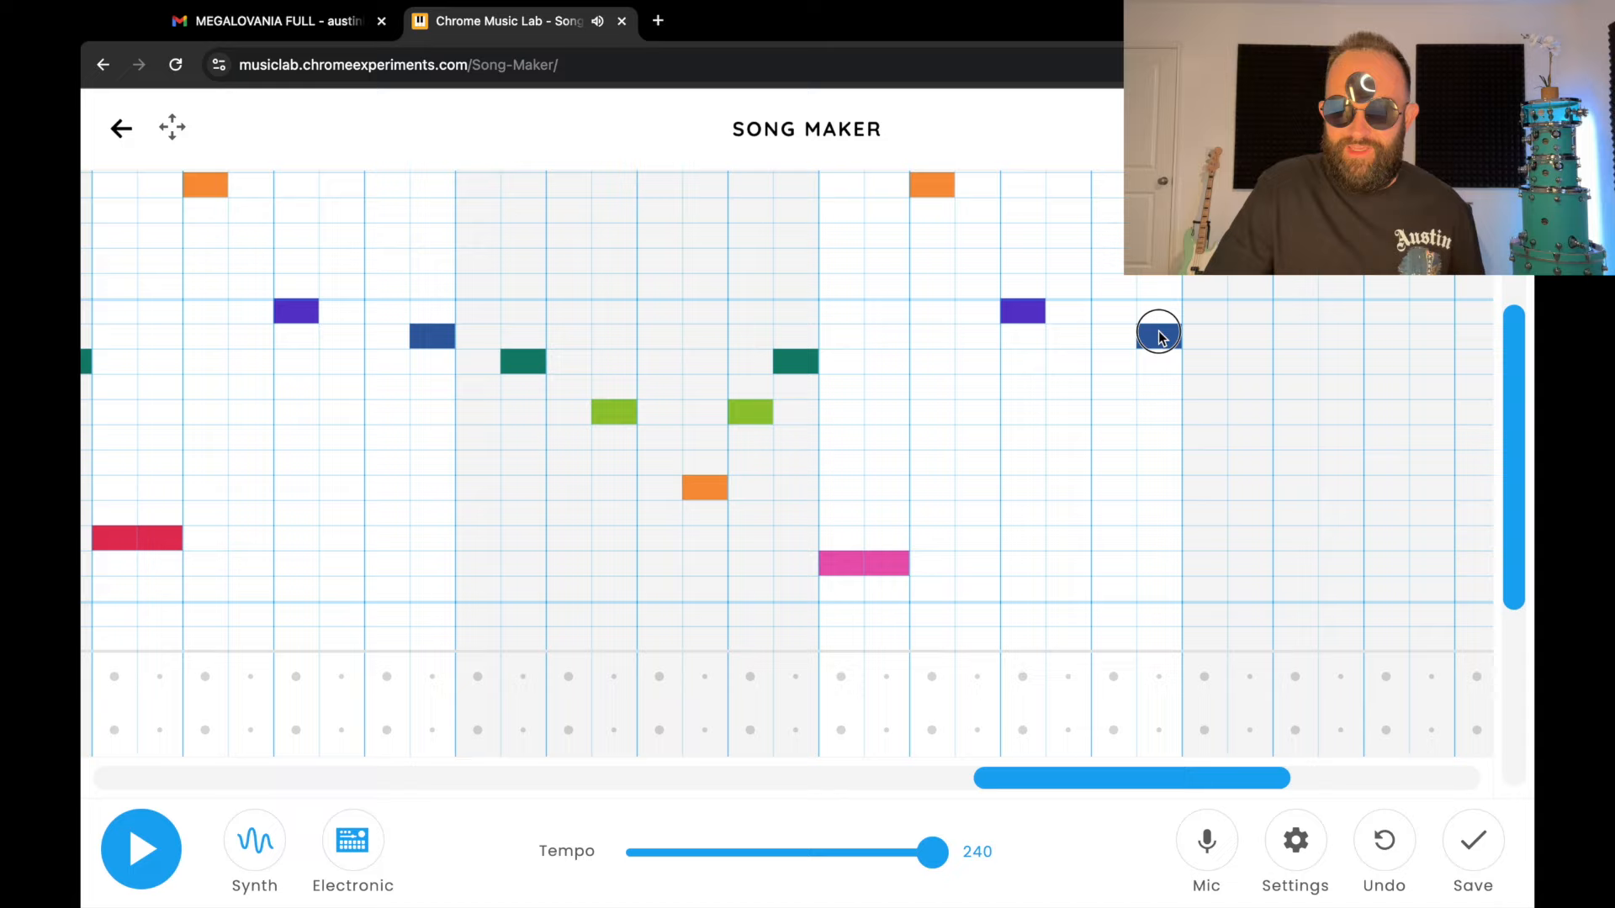
# Fill bar 14 with the repeating phrase ending: teal, light green, low orange, light green and teal notes, as in bar 12.
pyautogui.click(1246, 363)
pyautogui.click(1337, 415)
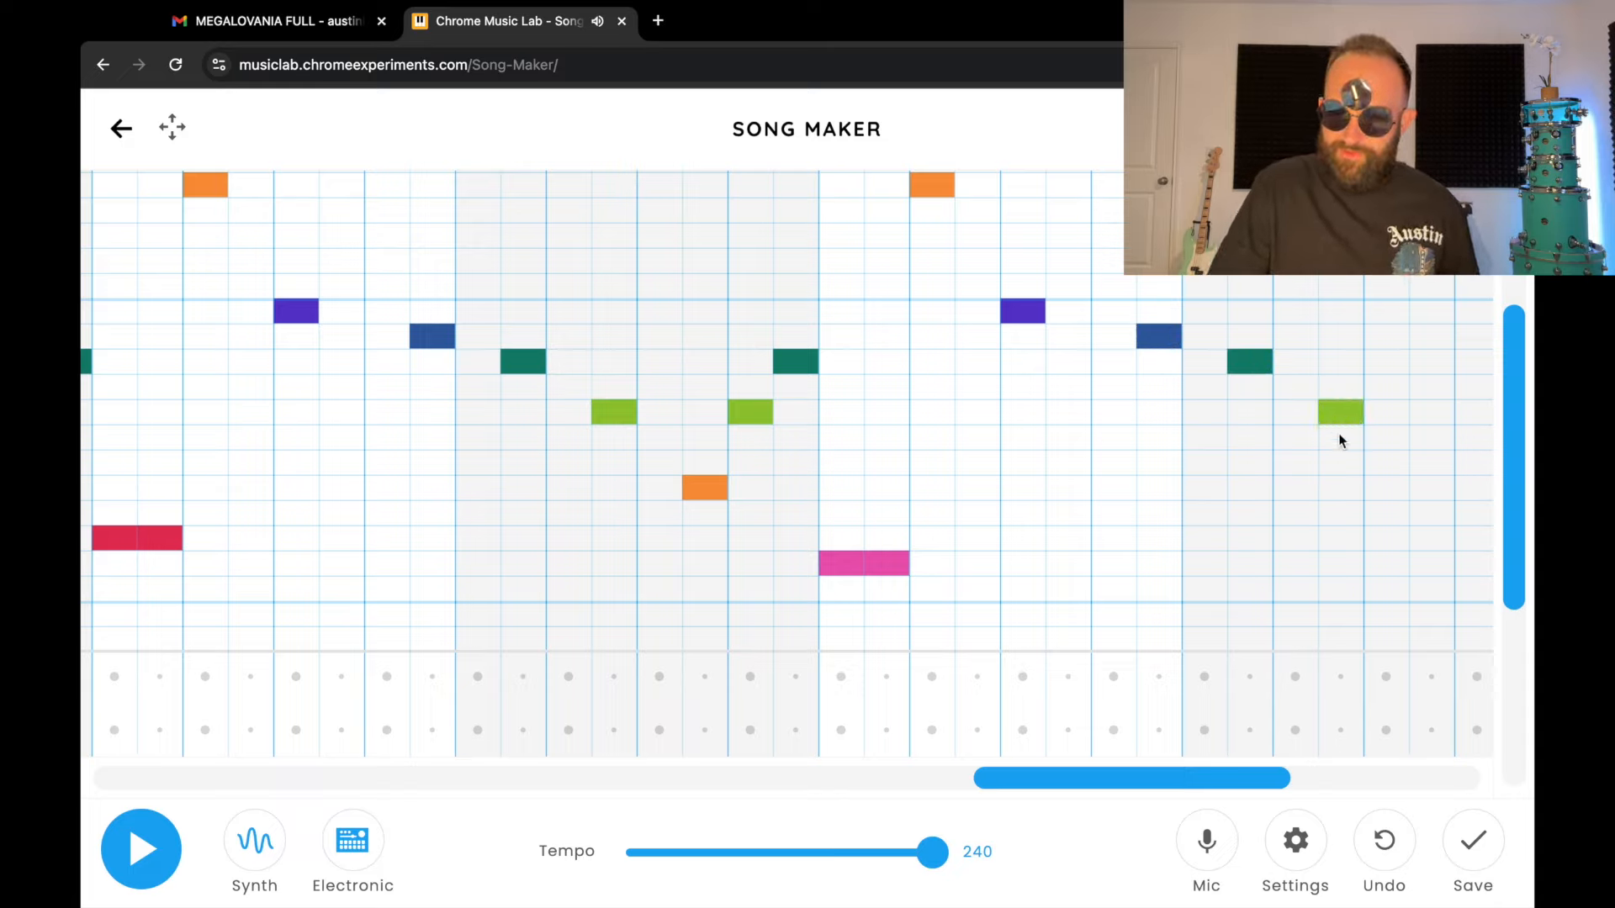
pyautogui.click(1420, 508)
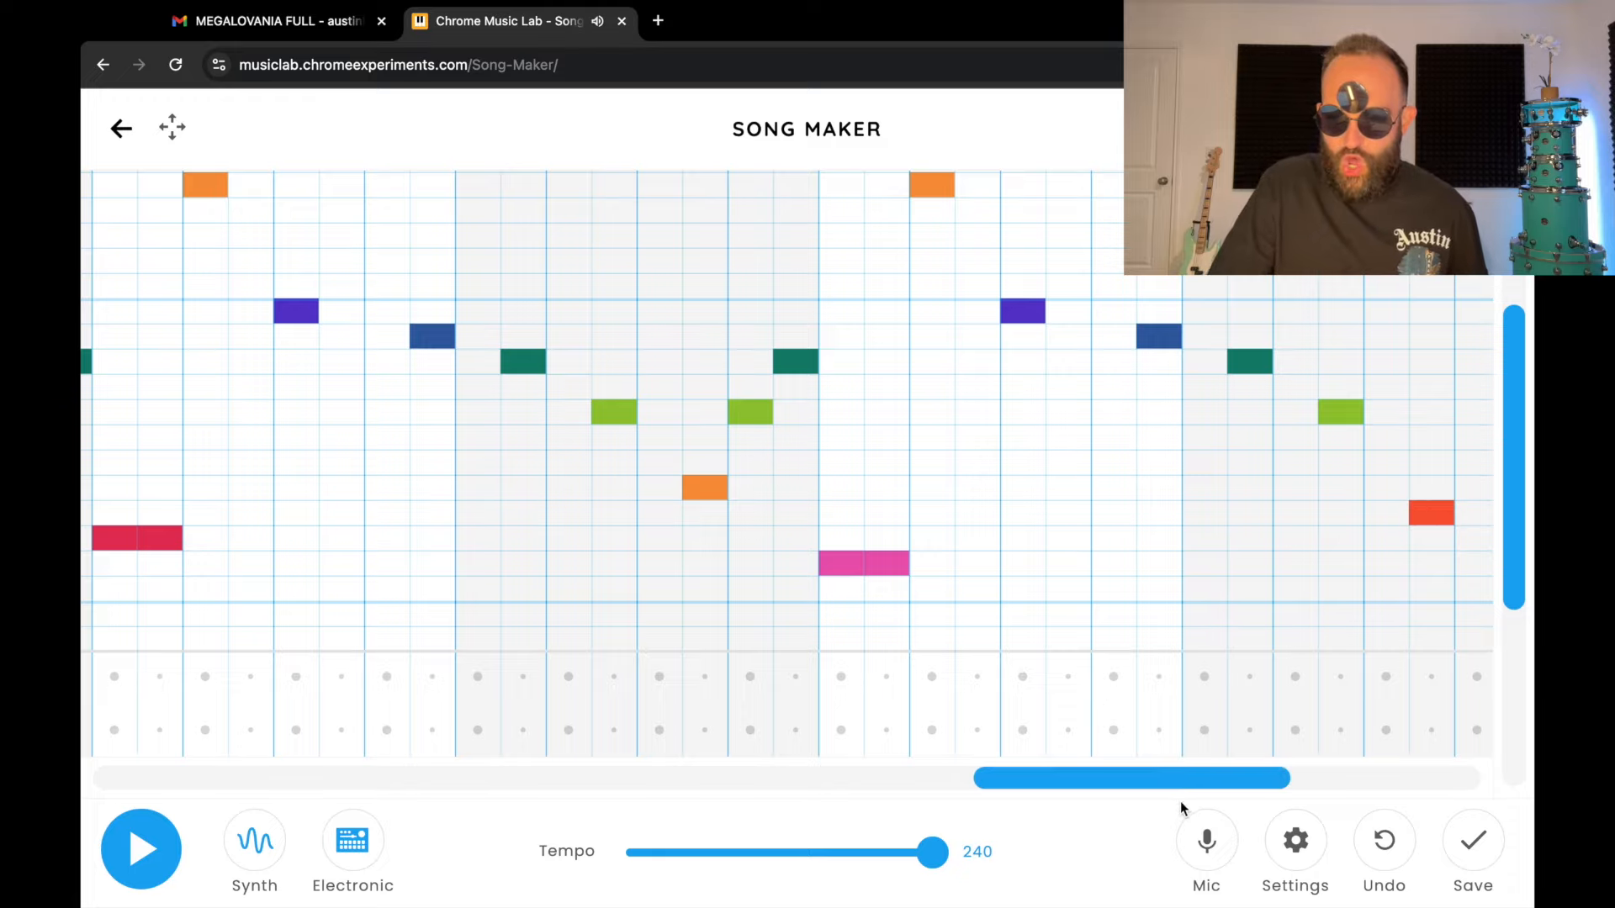
pyautogui.moveTo(1445, 506); pyautogui.dragTo(1438, 489)
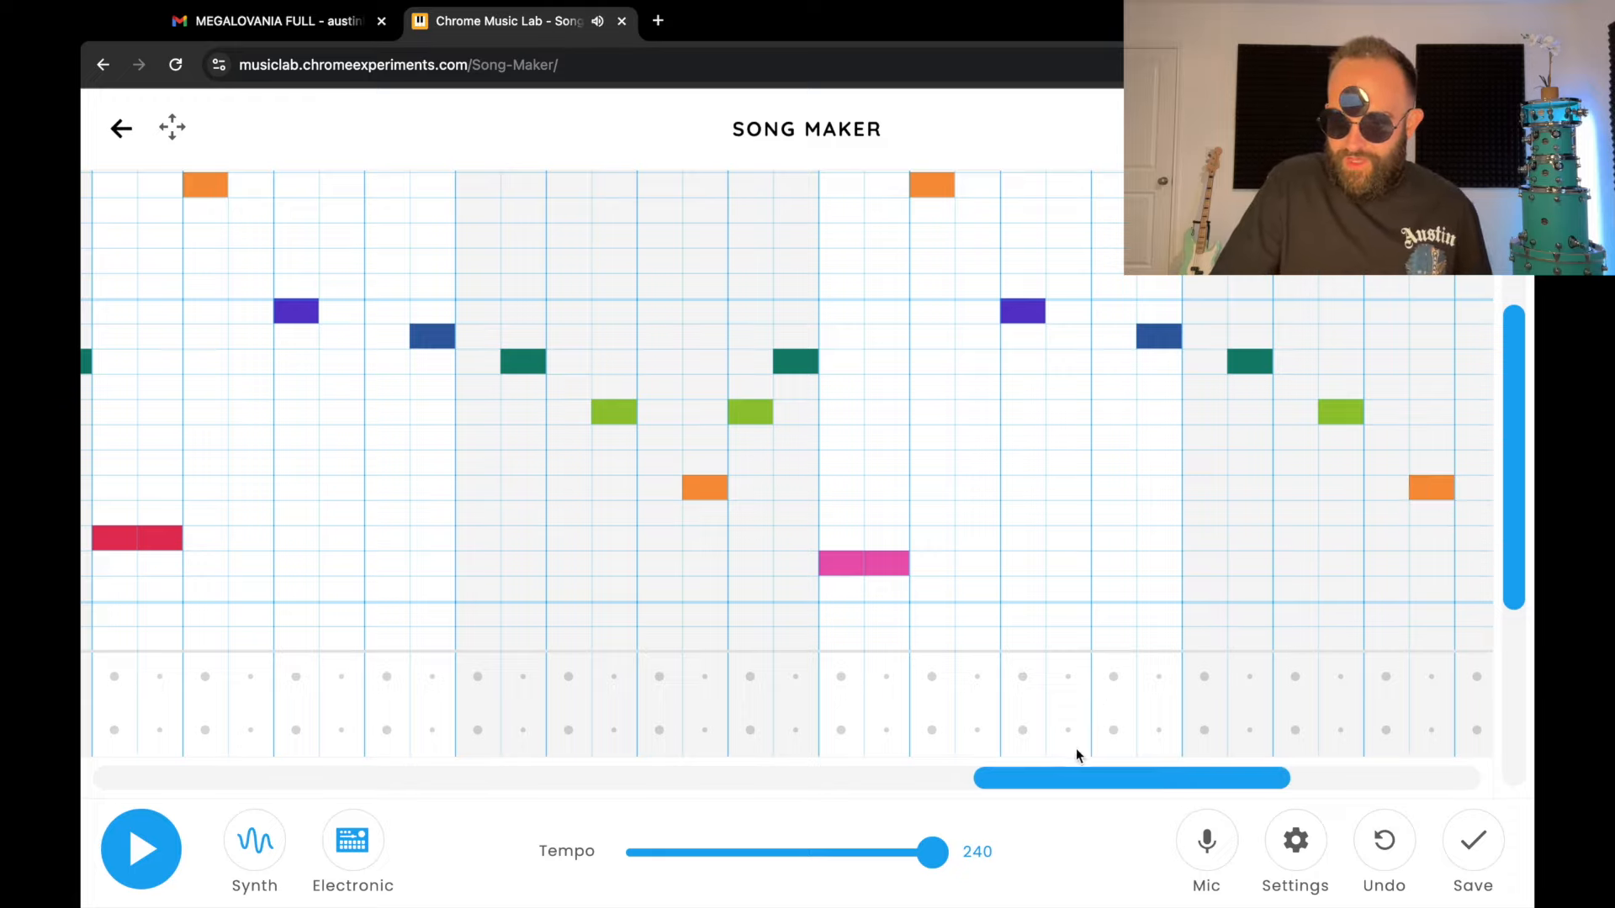
pyautogui.click(1083, 776)
pyautogui.moveTo(1083, 775); pyautogui.dragTo(1176, 775)
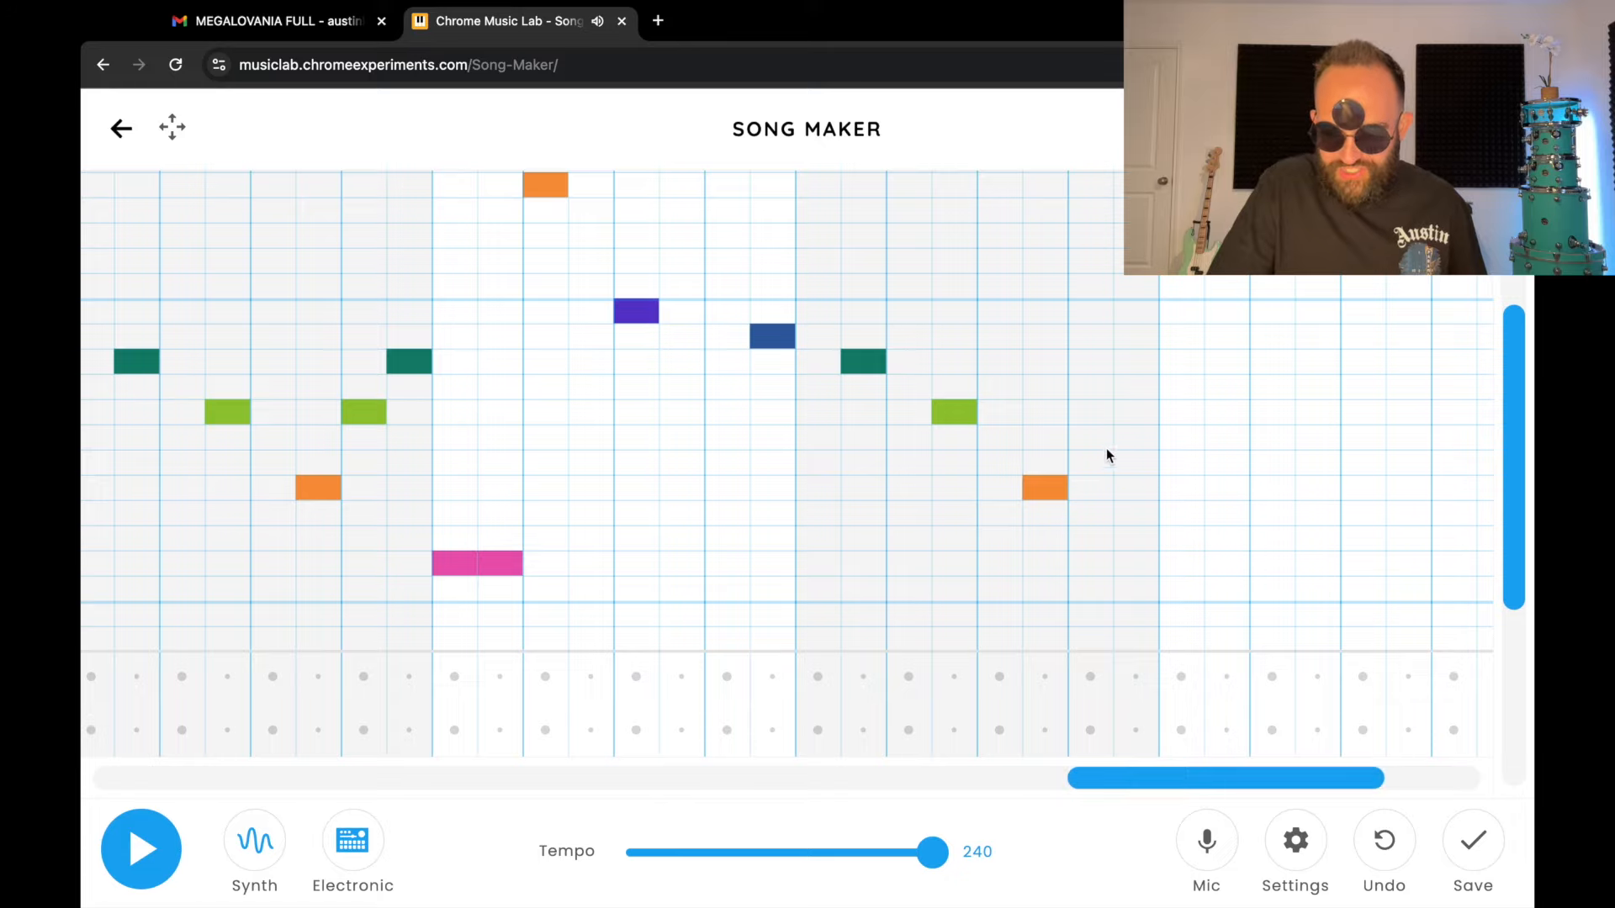
pyautogui.click(1099, 411)
pyautogui.click(1128, 365)
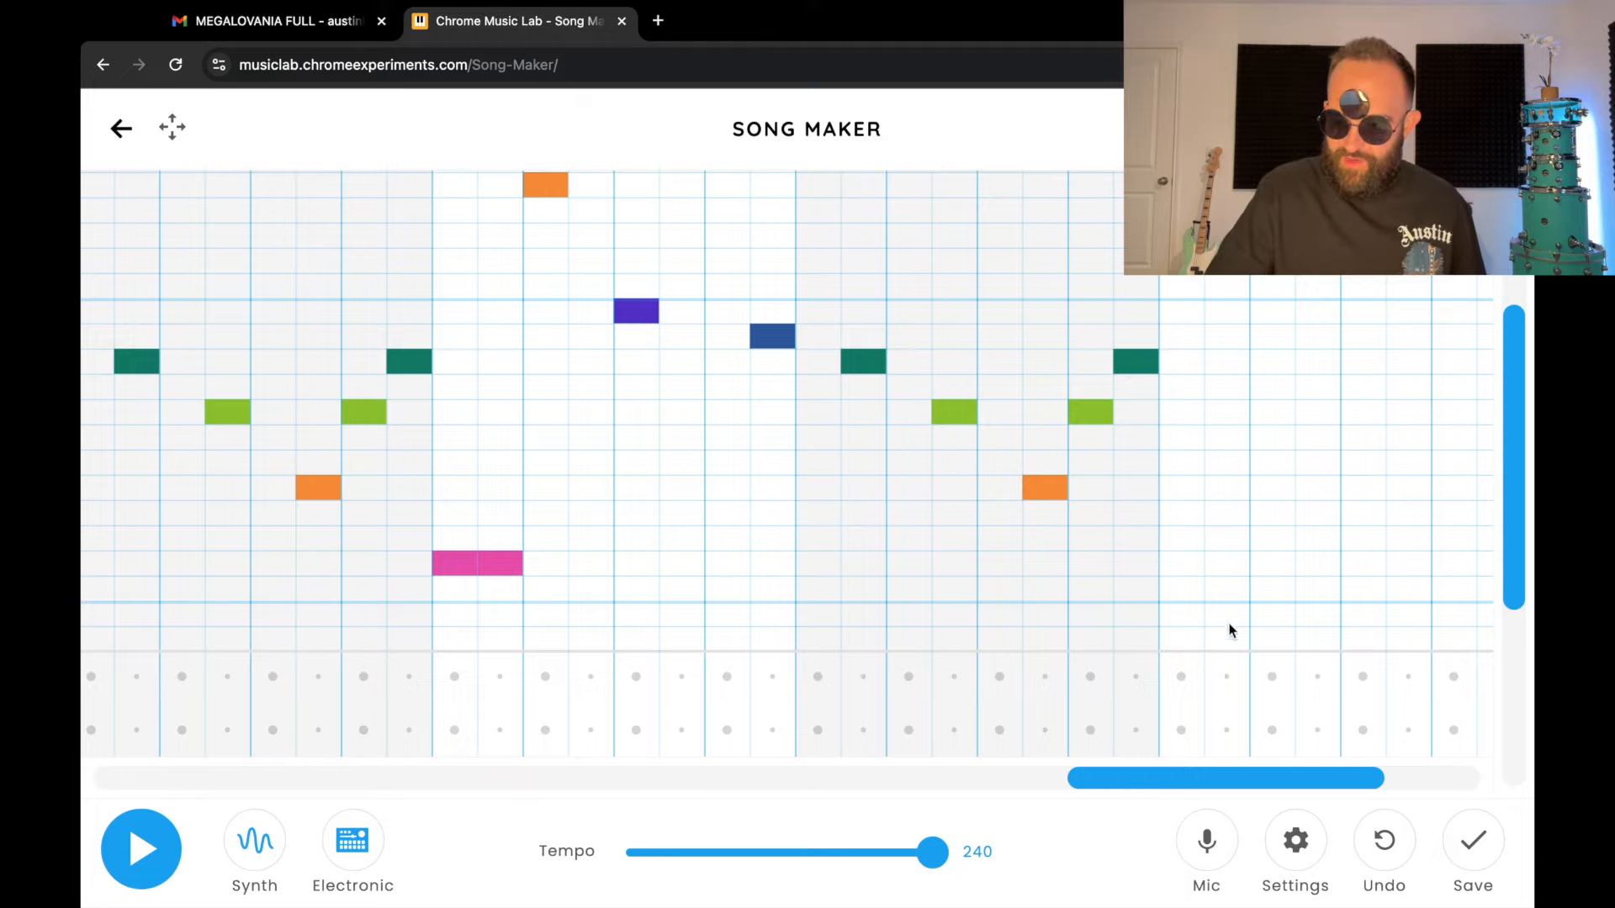
# Fill bar 15 with two purple notes one row below the pink row, followed by high orange, indigo and blue notes.
pyautogui.moveTo(1185, 589); pyautogui.dragTo(1214, 592)
pyautogui.click(1219, 779)
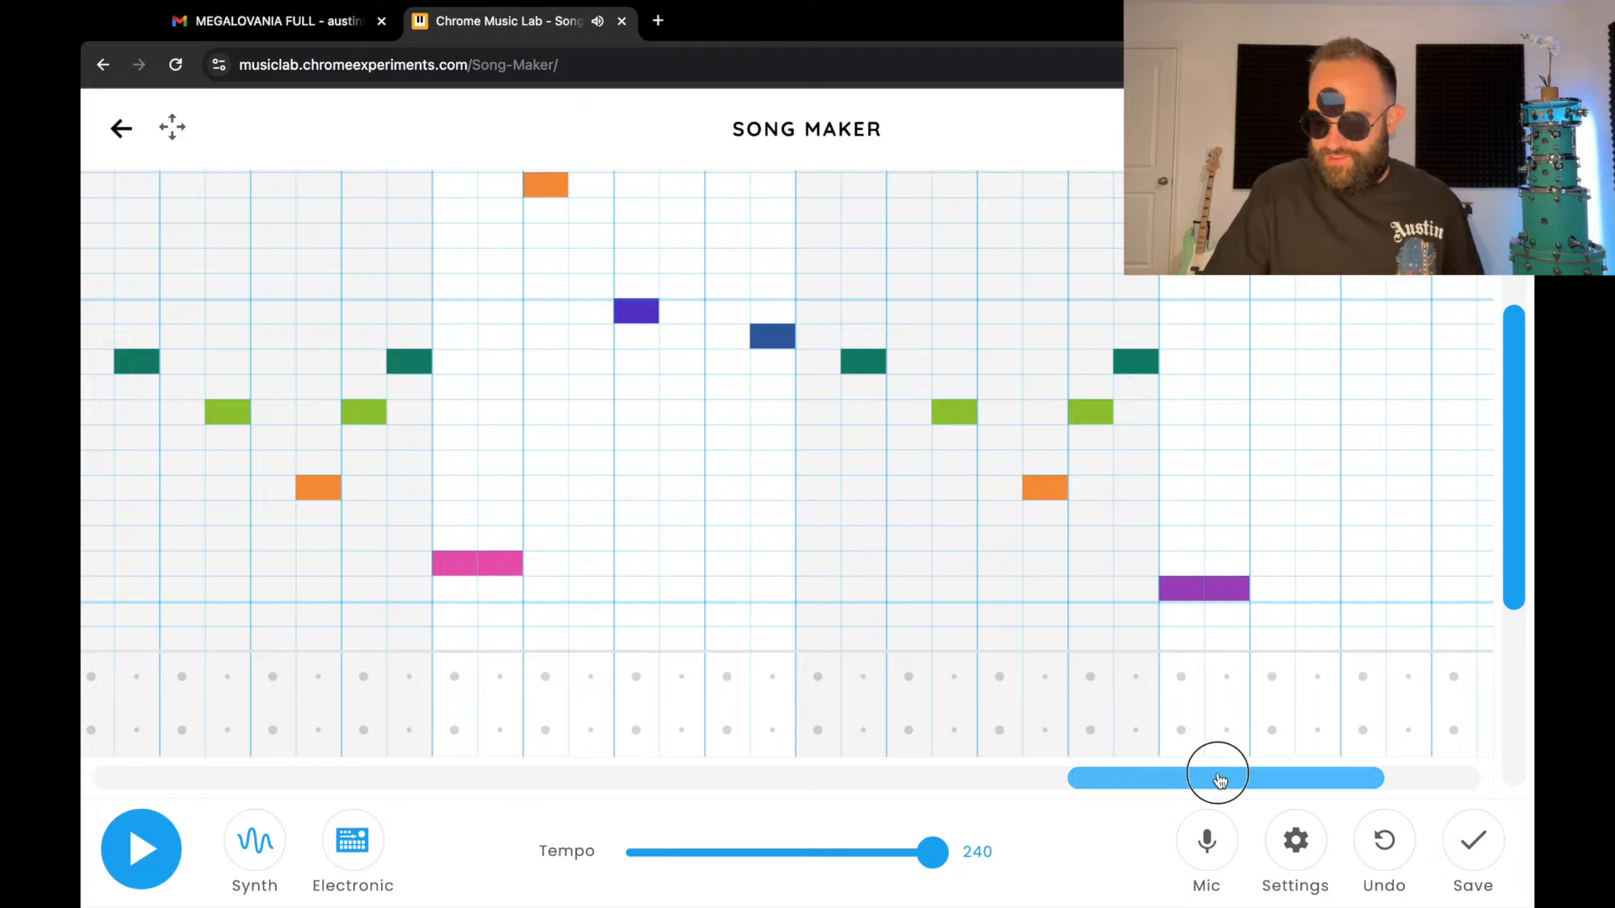
pyautogui.moveTo(1219, 780); pyautogui.dragTo(1271, 777)
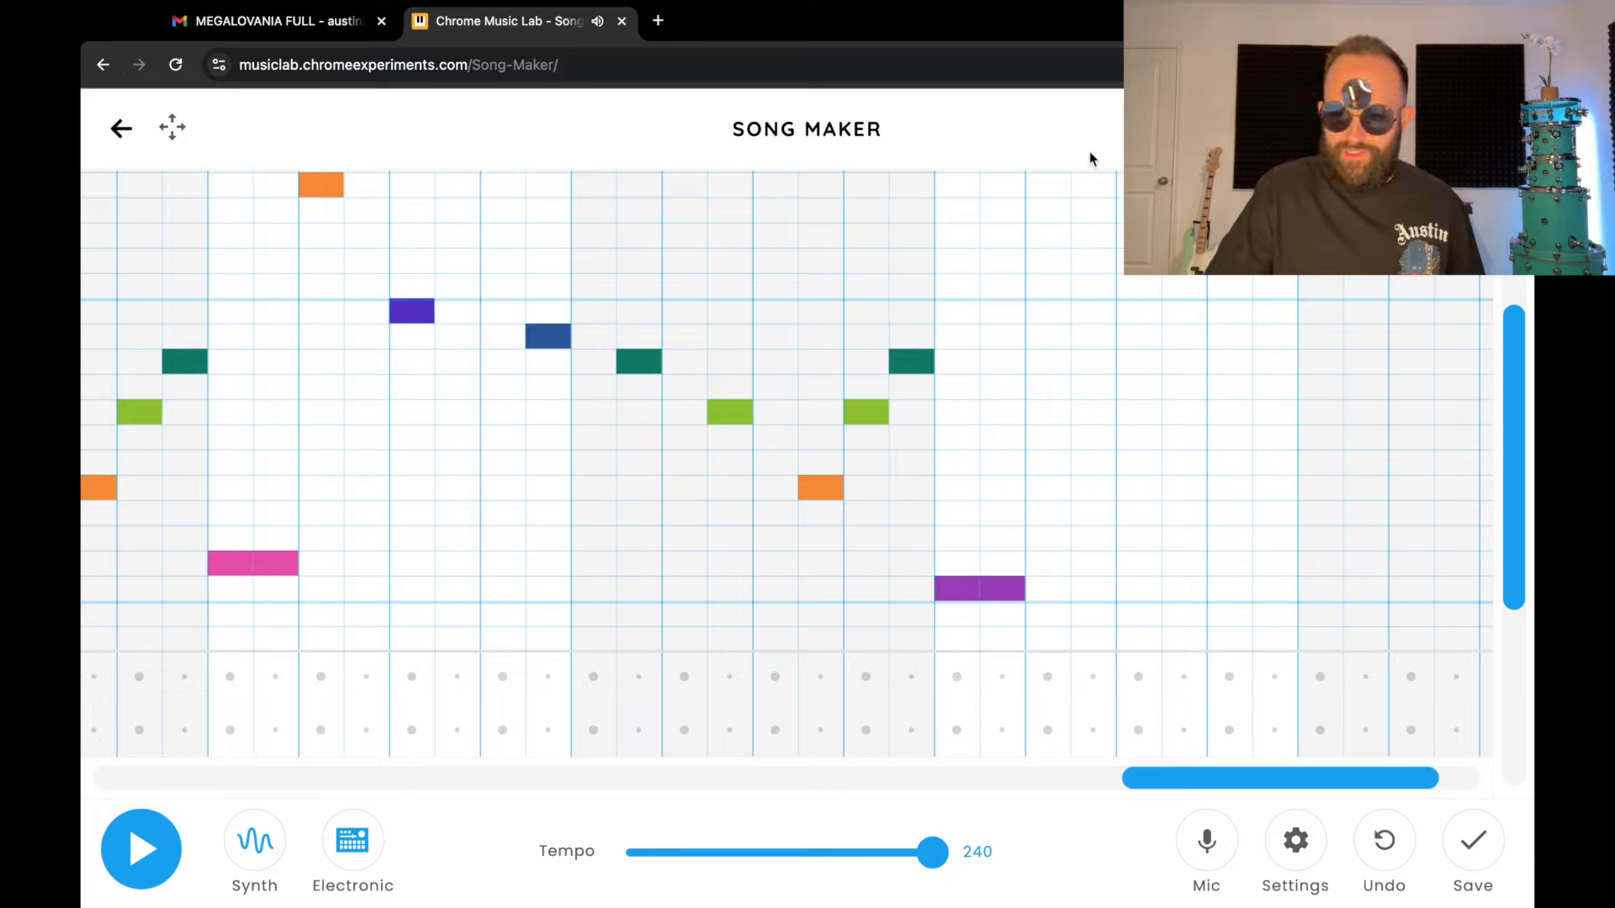
pyautogui.click(1052, 185)
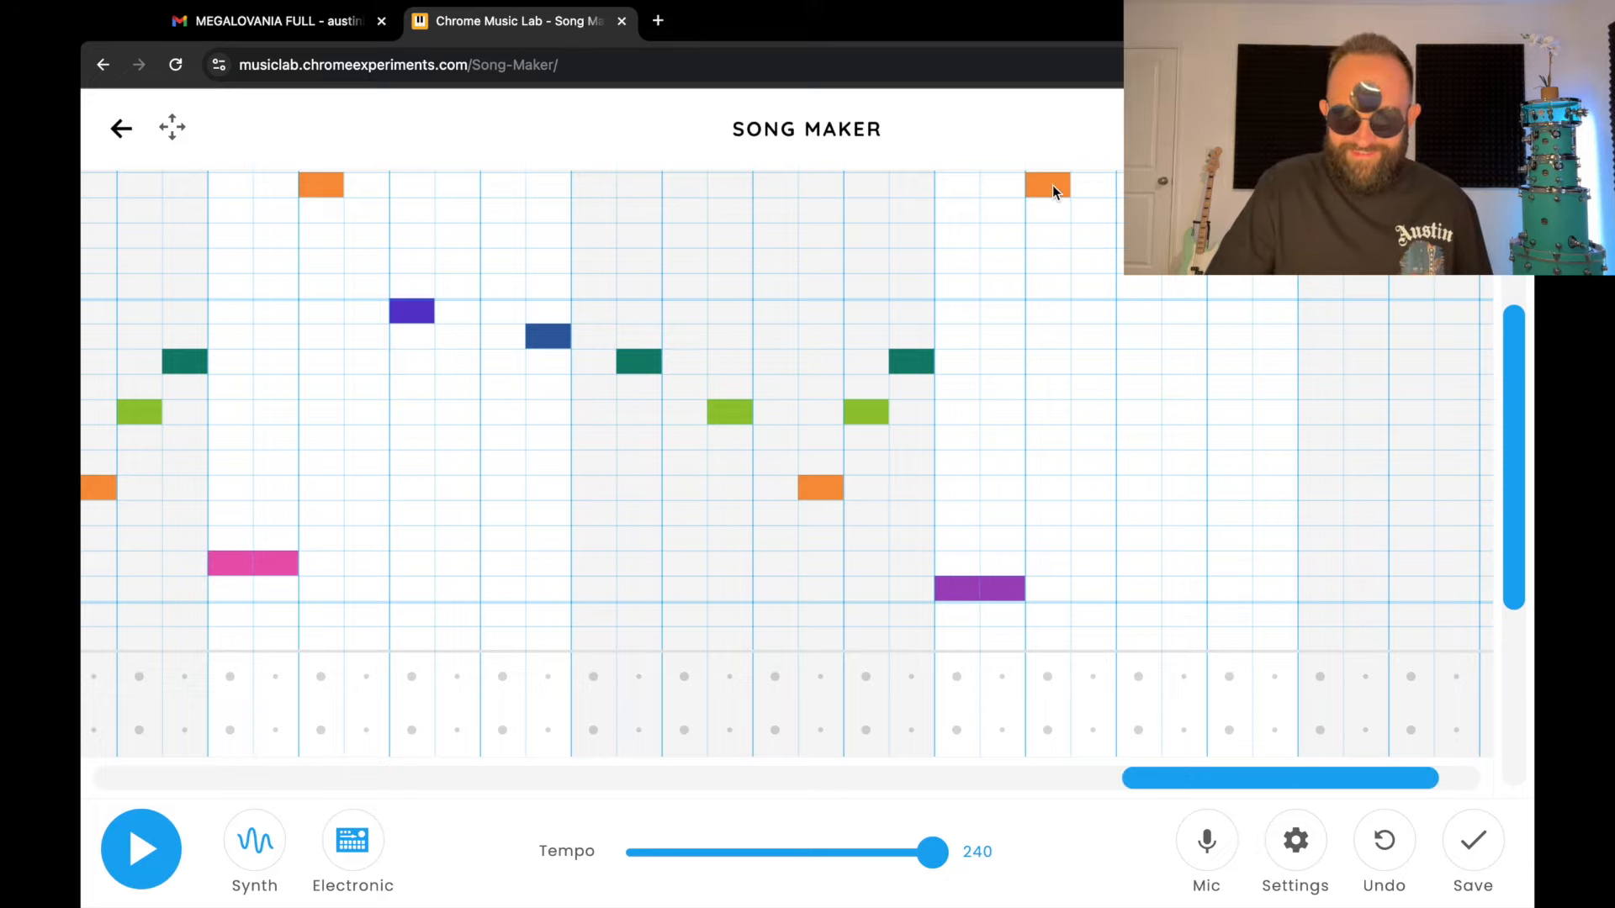
pyautogui.click(1150, 320)
pyautogui.click(1274, 335)
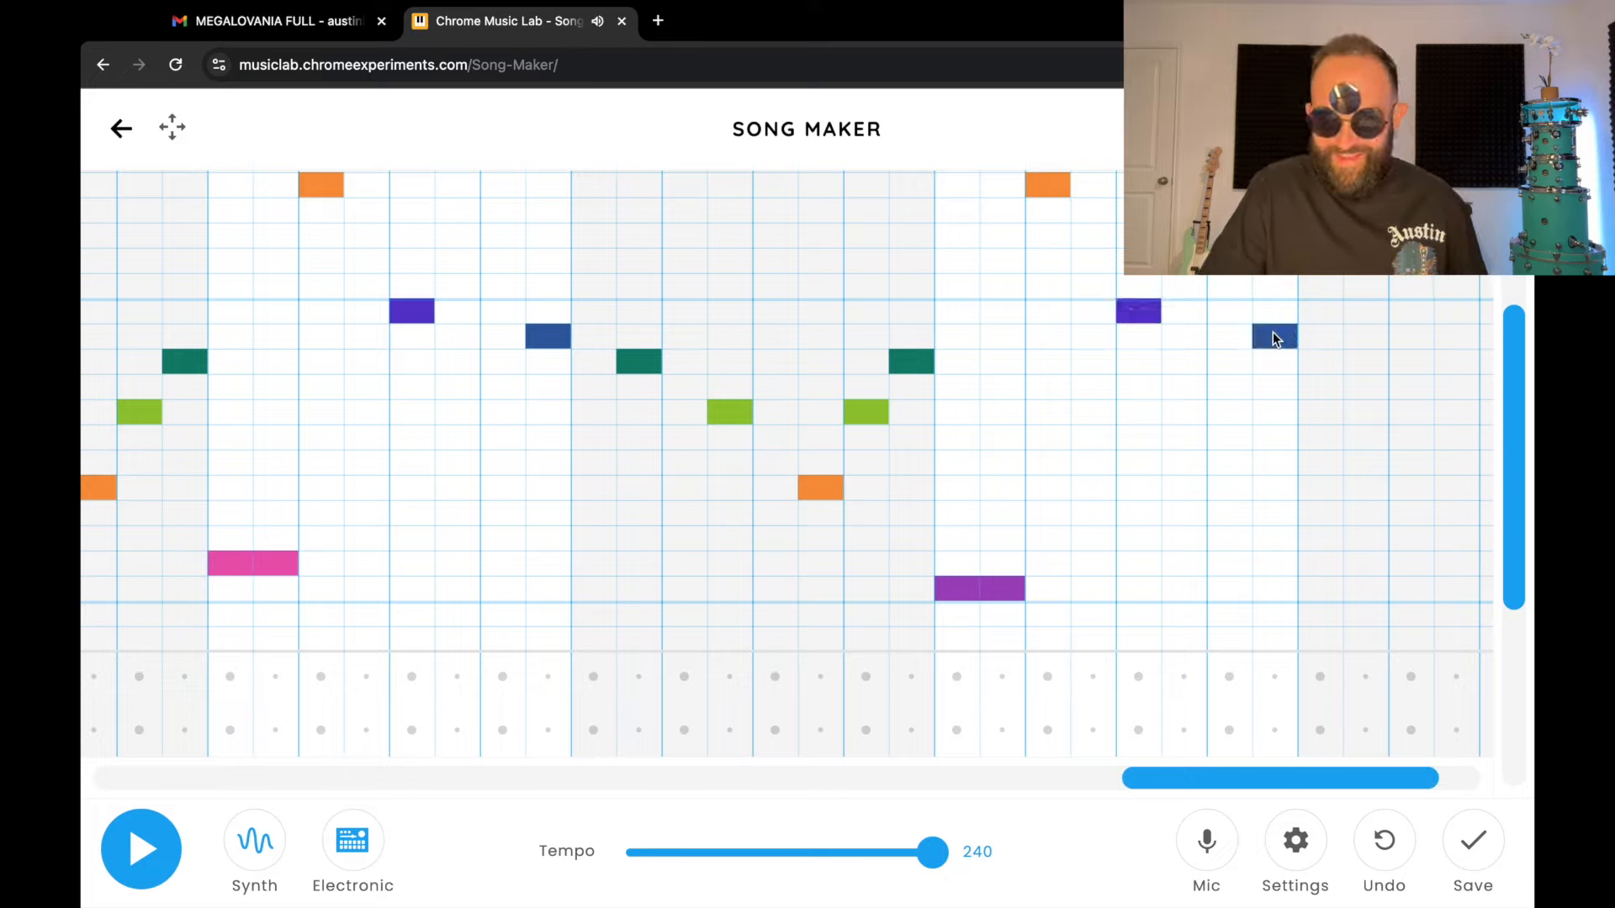
# Complete bar 16 with teal, light green, low orange, light green and teal notes, as in bar 14.
pyautogui.click(1369, 361)
pyautogui.click(1457, 414)
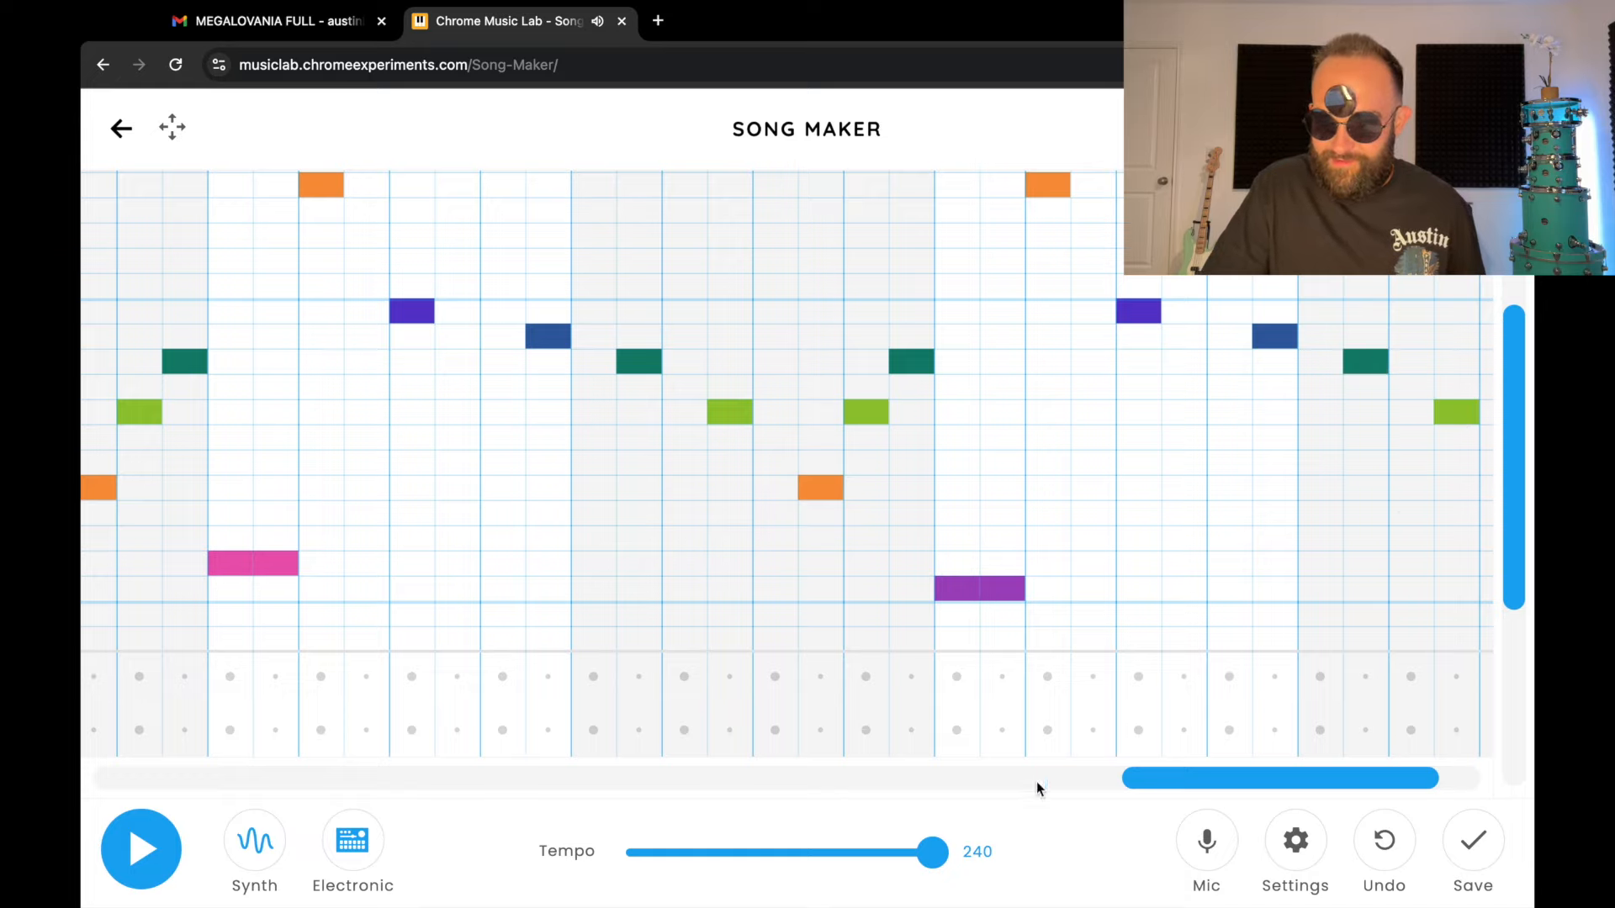
pyautogui.moveTo(1146, 783); pyautogui.dragTo(1225, 767)
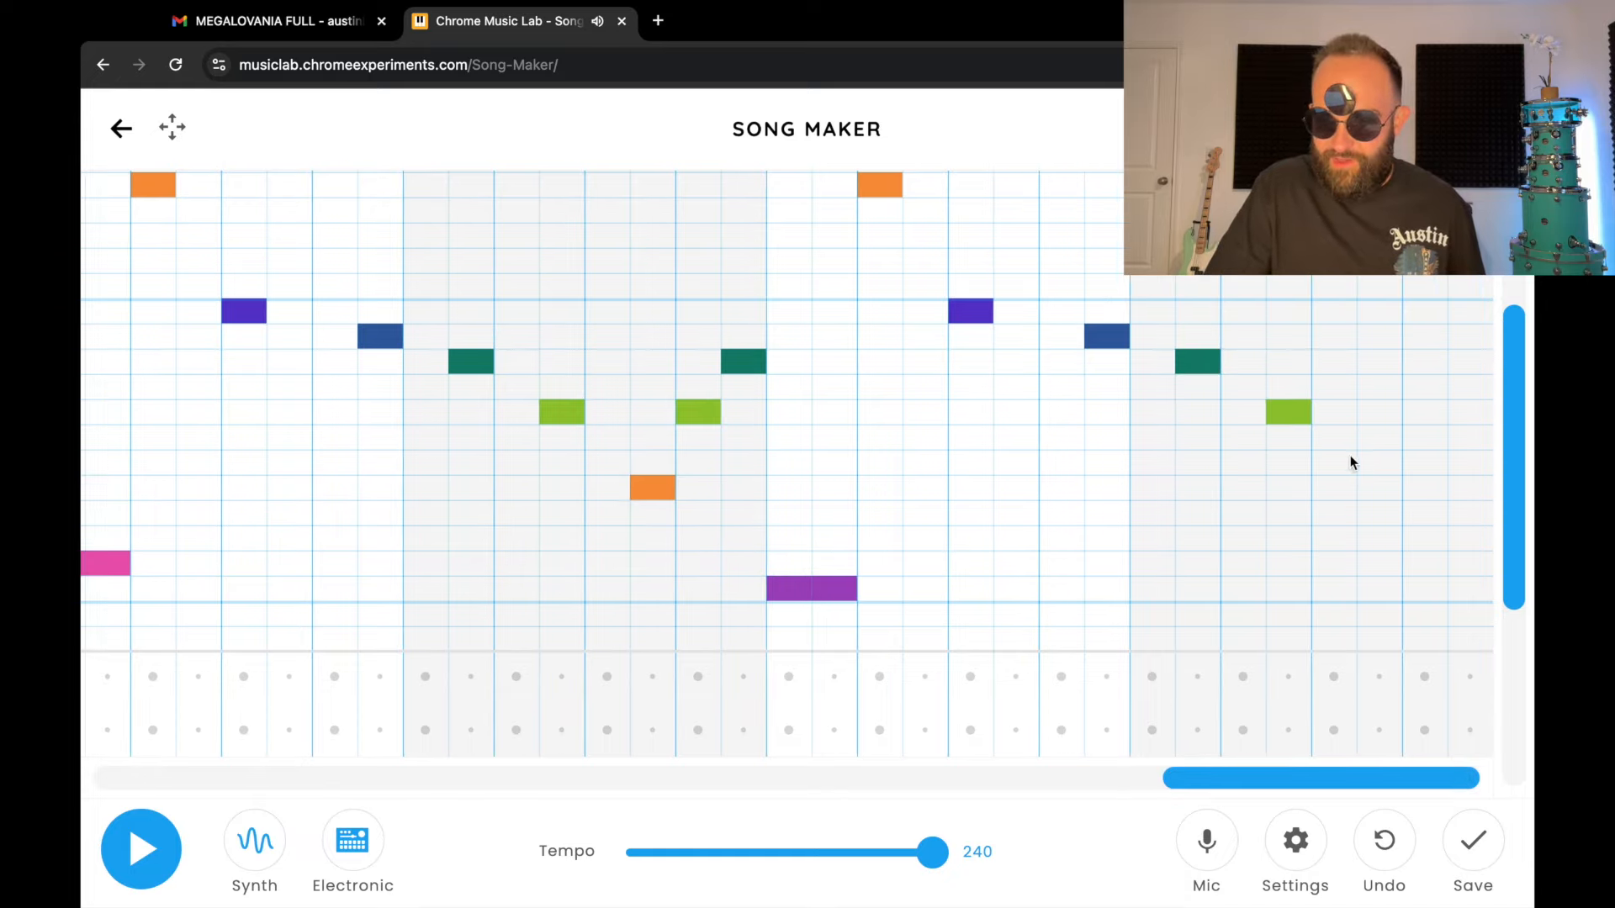
pyautogui.click(1433, 412)
pyautogui.click(1467, 358)
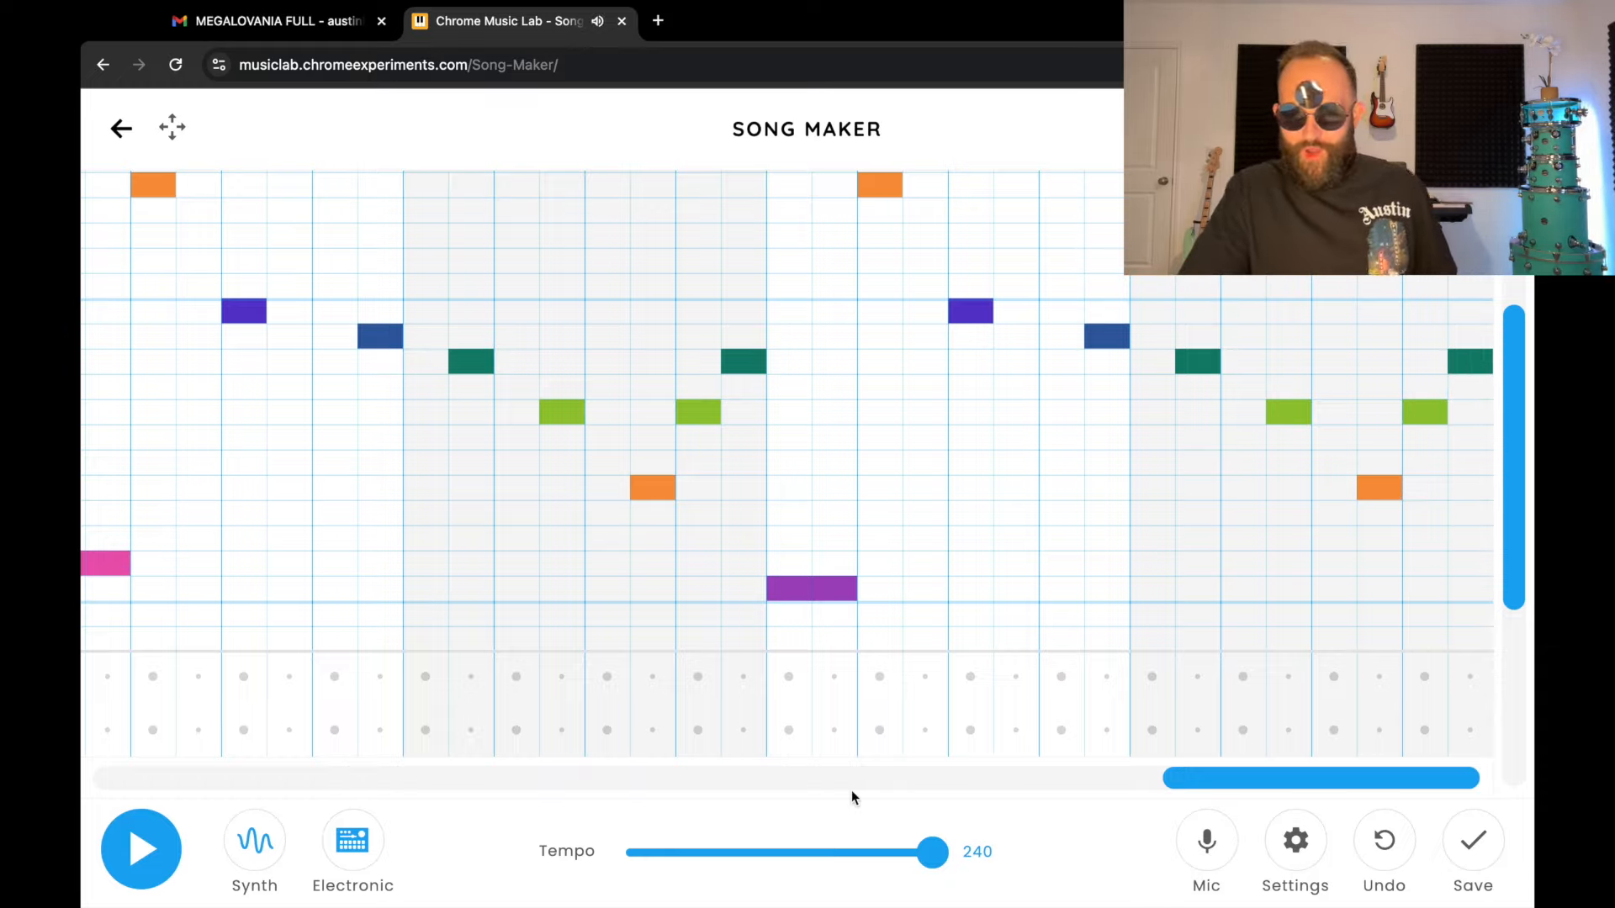
# Play back the full 16-bar melody and stop playback.
pyautogui.click(142, 851)
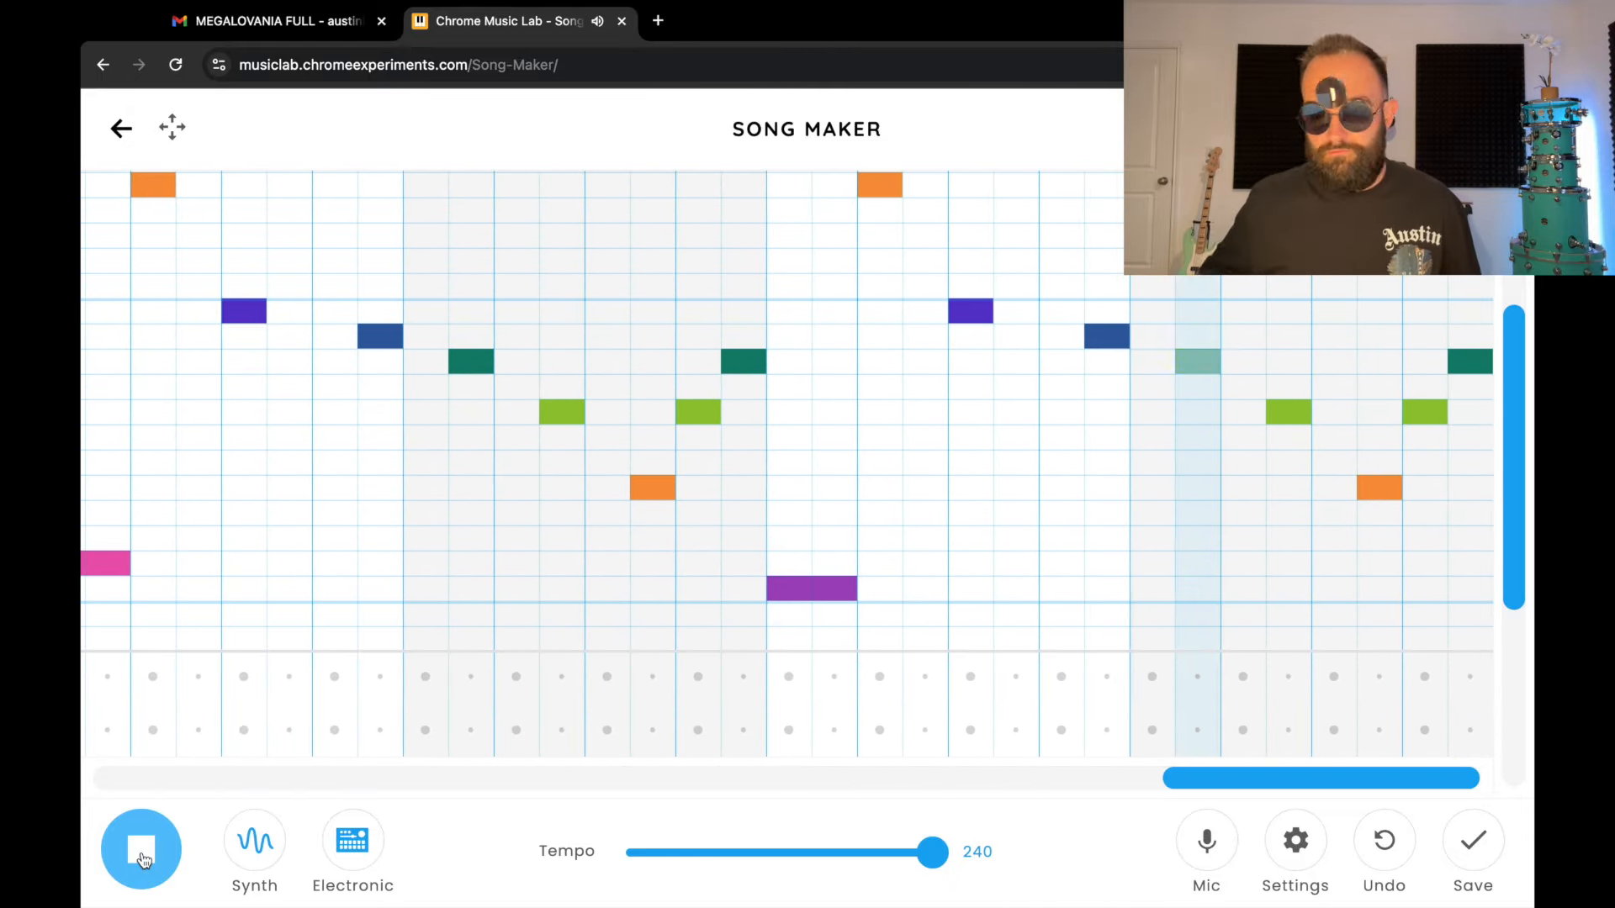
pyautogui.click(141, 851)
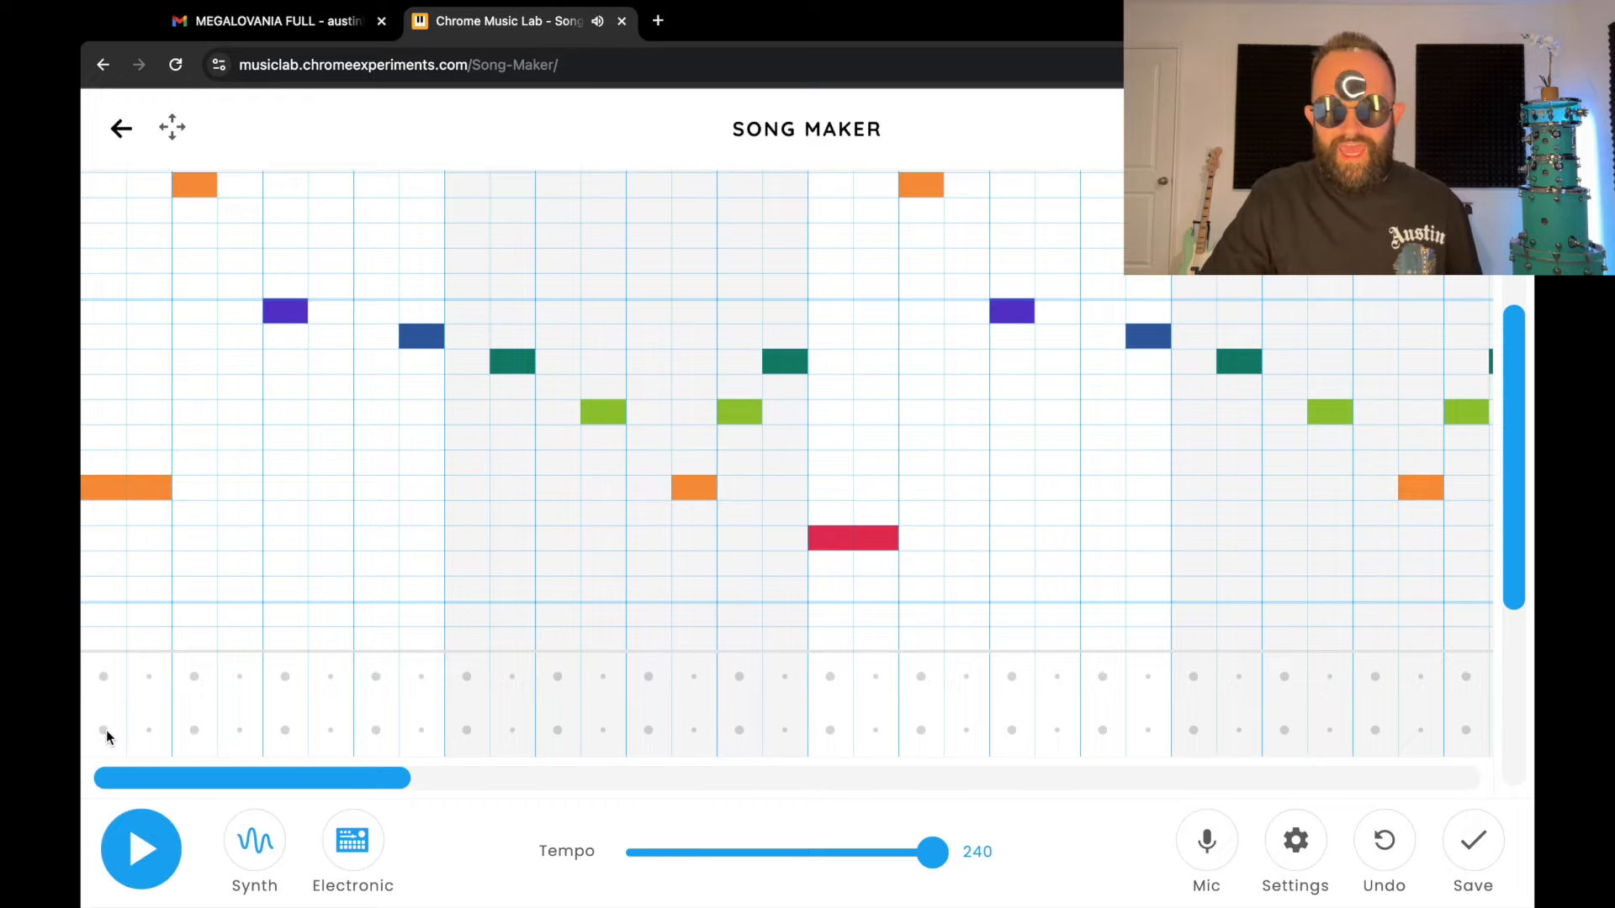
# Add orange bass notes an octave below the low orange in bars 9–10, on columns 1, 3, 5–6, 8, 10 and 12–15, and briefly test playback.
pyautogui.moveTo(375, 767); pyautogui.dragTo(1083, 745)
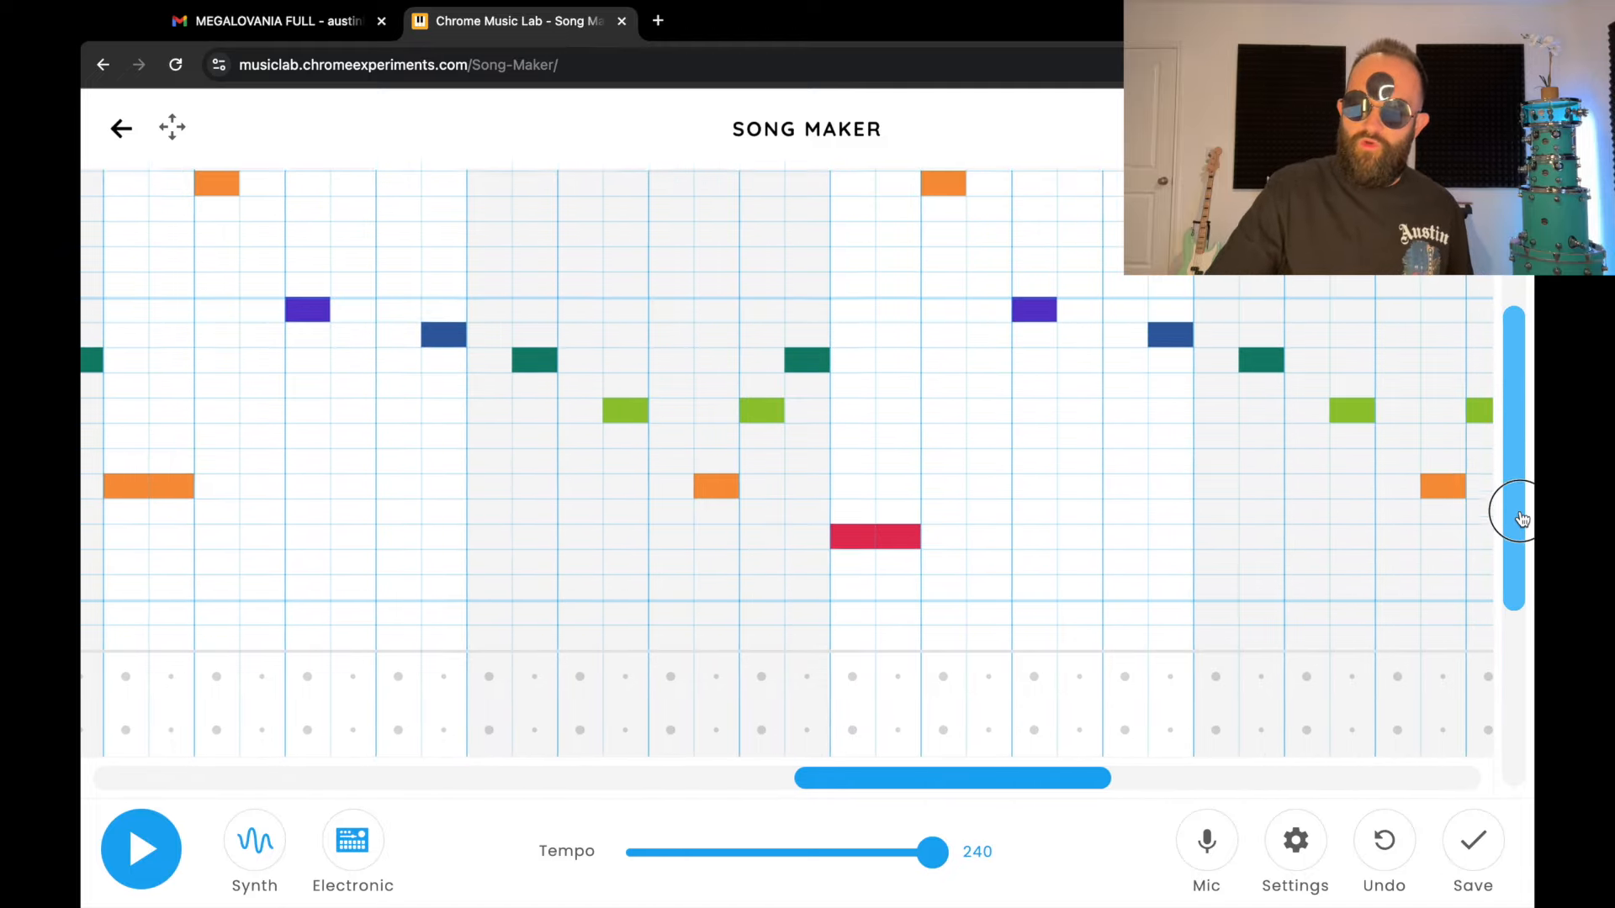
pyautogui.moveTo(1517, 508); pyautogui.dragTo(1526, 708)
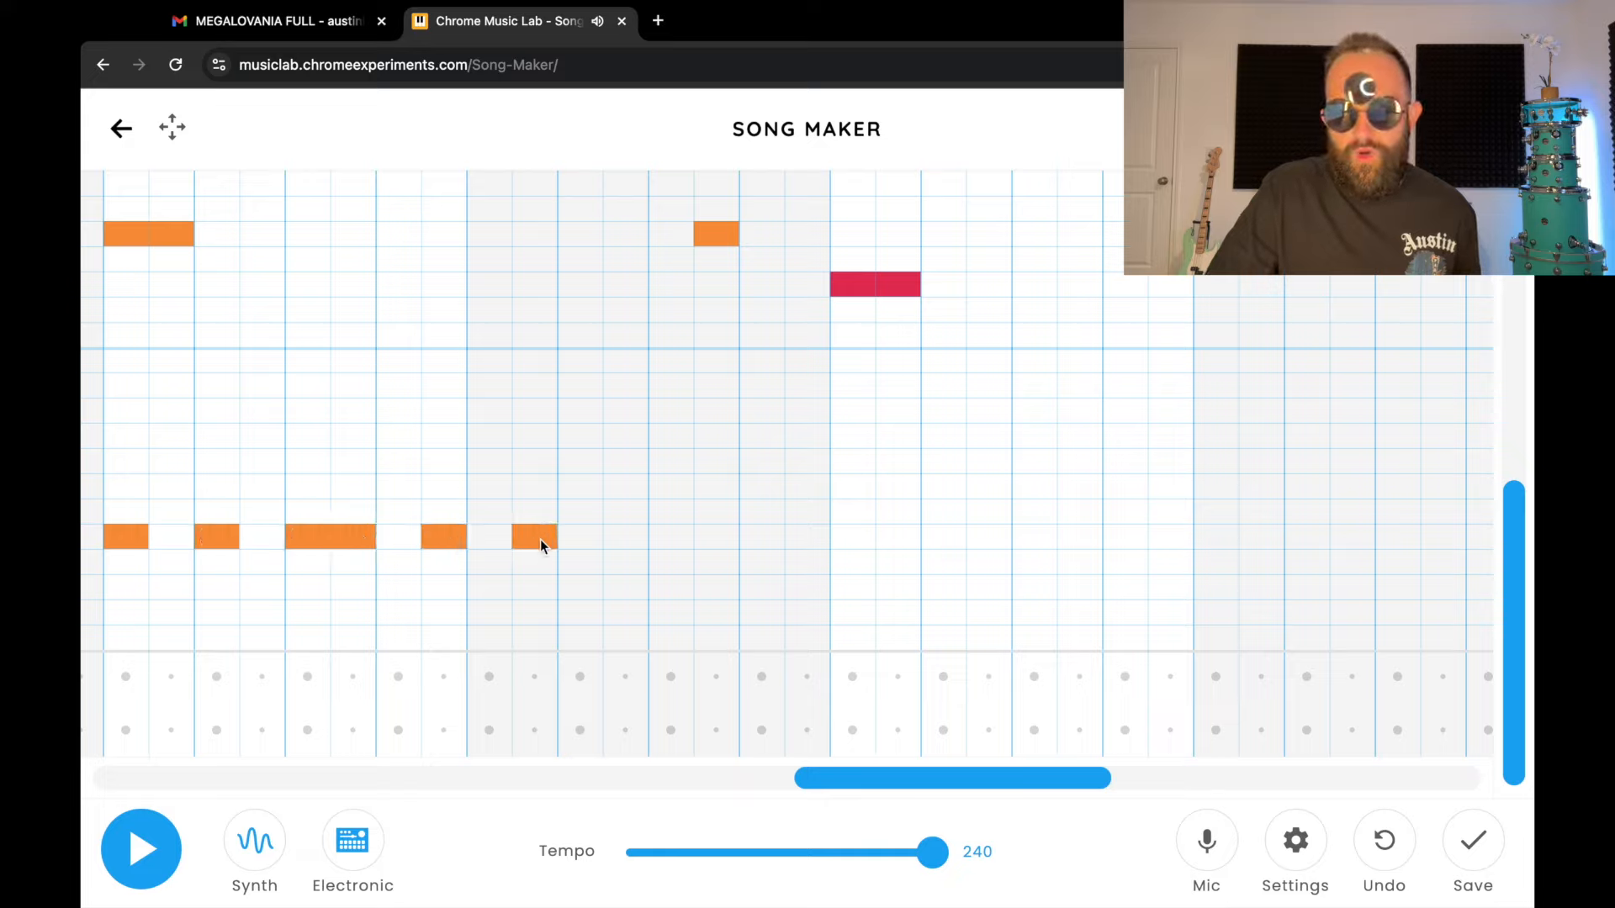
pyautogui.moveTo(625, 541); pyautogui.dragTo(751, 540)
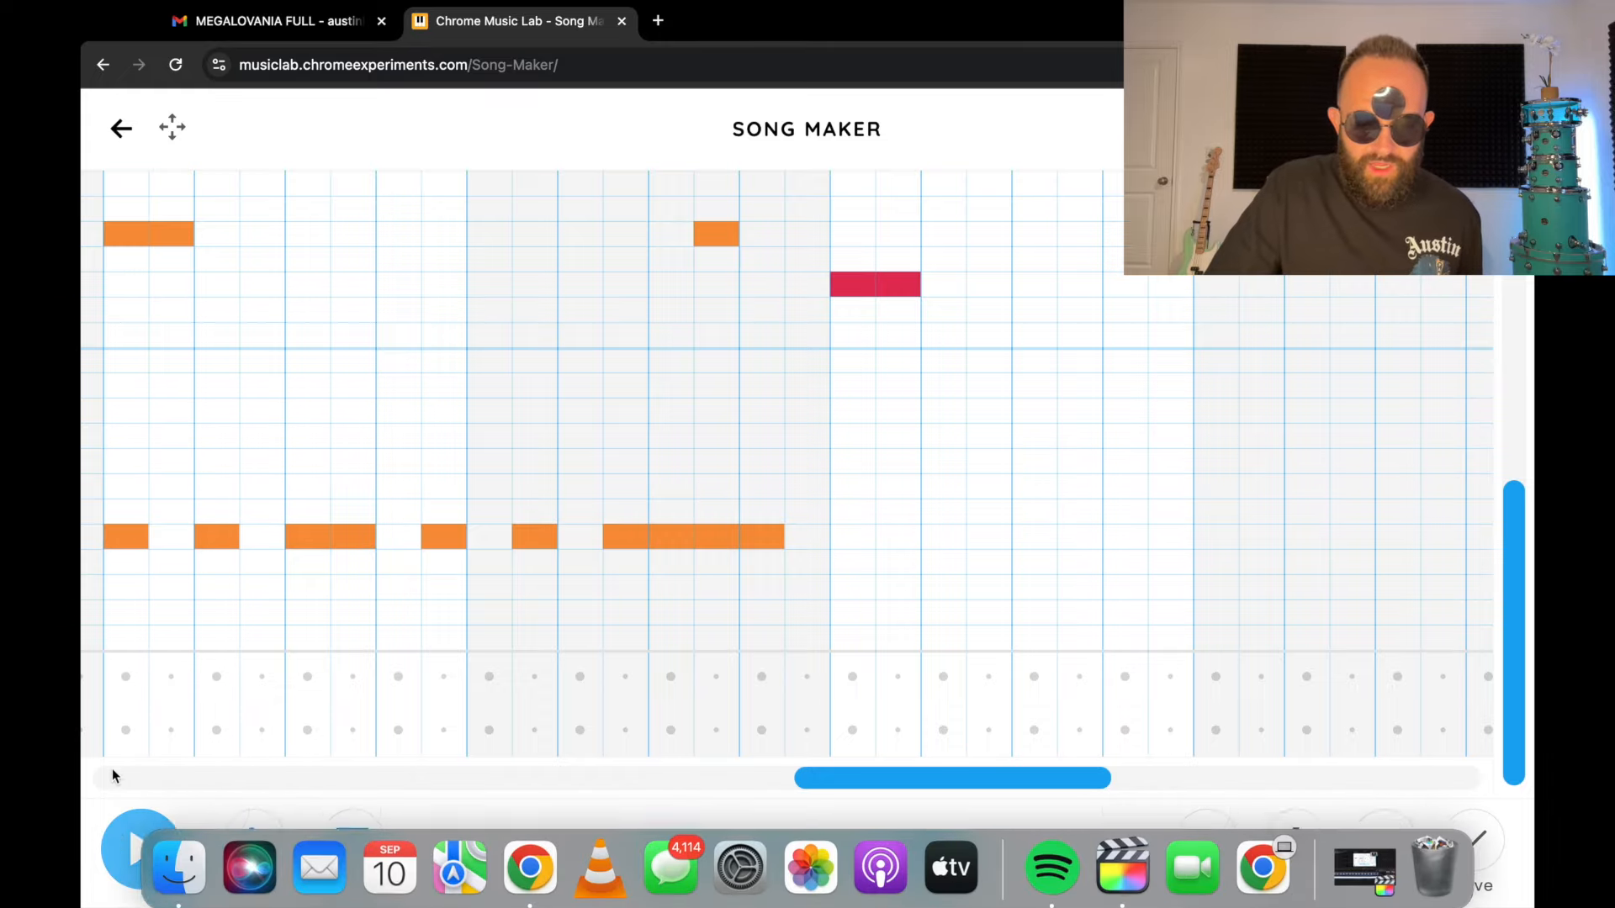
pyautogui.click(130, 845)
pyautogui.click(131, 846)
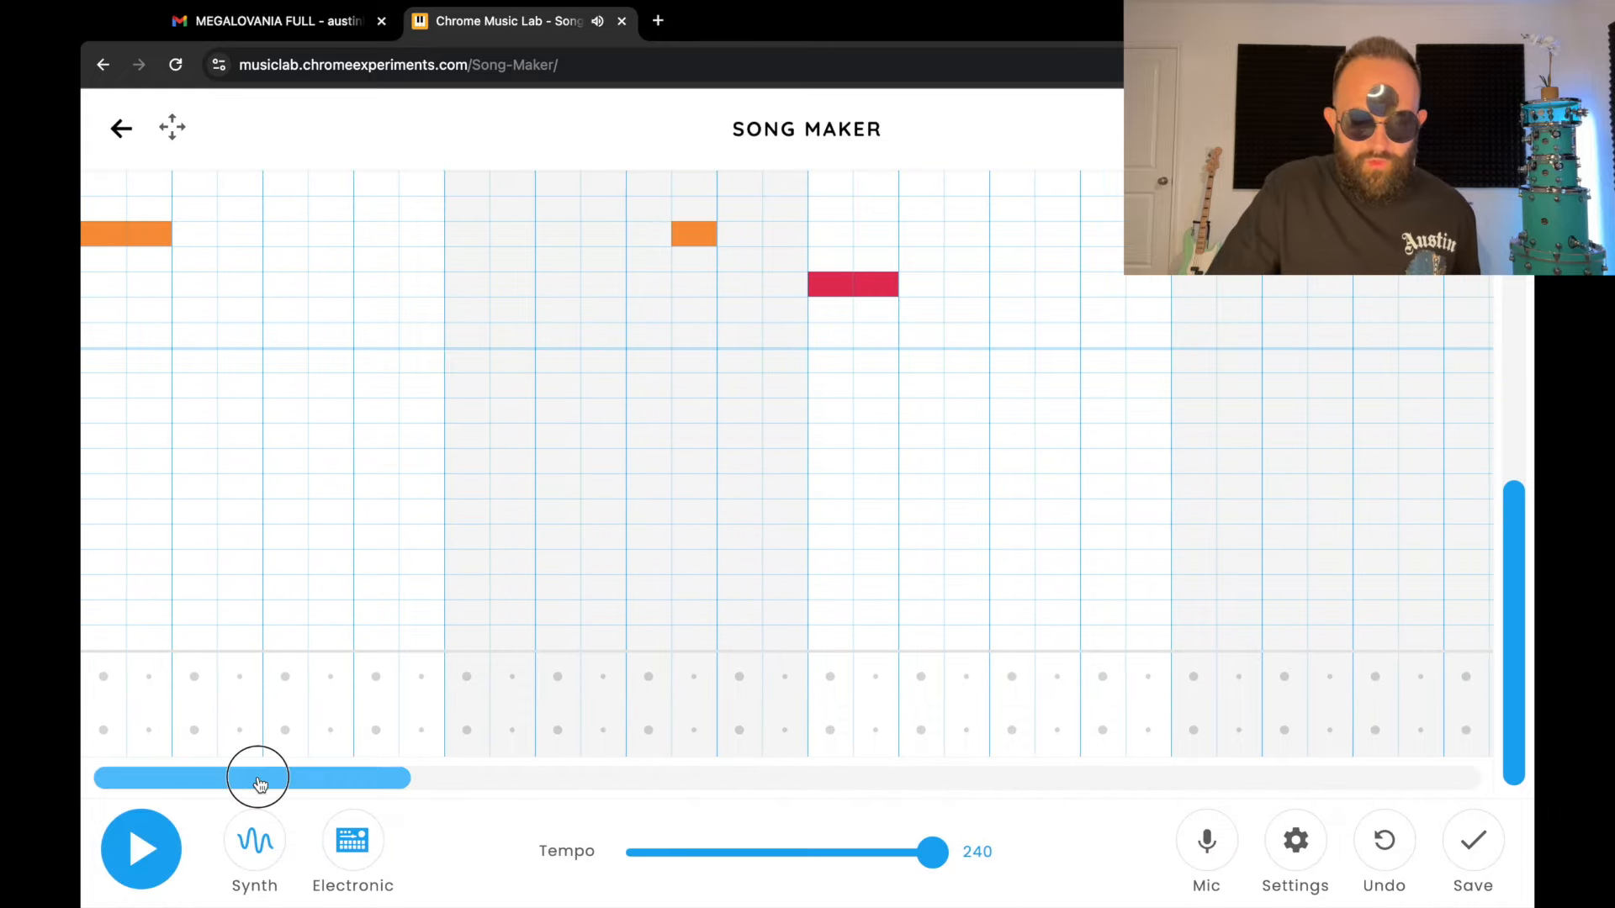
# Repeat the bass rhythm in bars 11–12 with crimson notes, an octave below the crimson notes that open bar 11.
pyautogui.moveTo(252, 774); pyautogui.dragTo(916, 751)
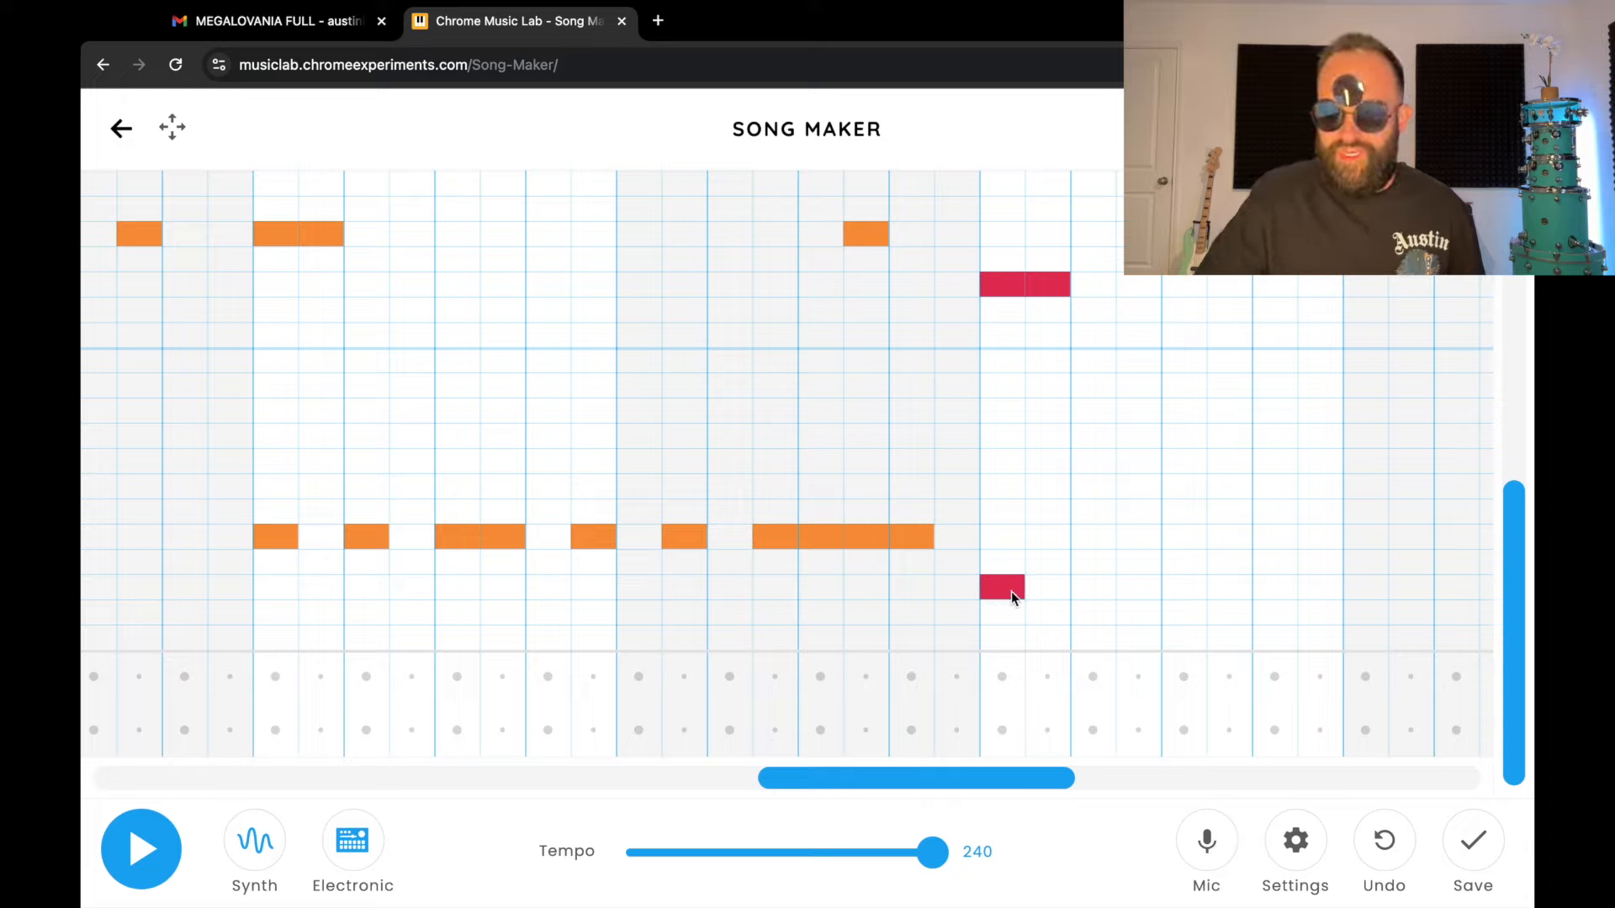
pyautogui.click(1096, 587)
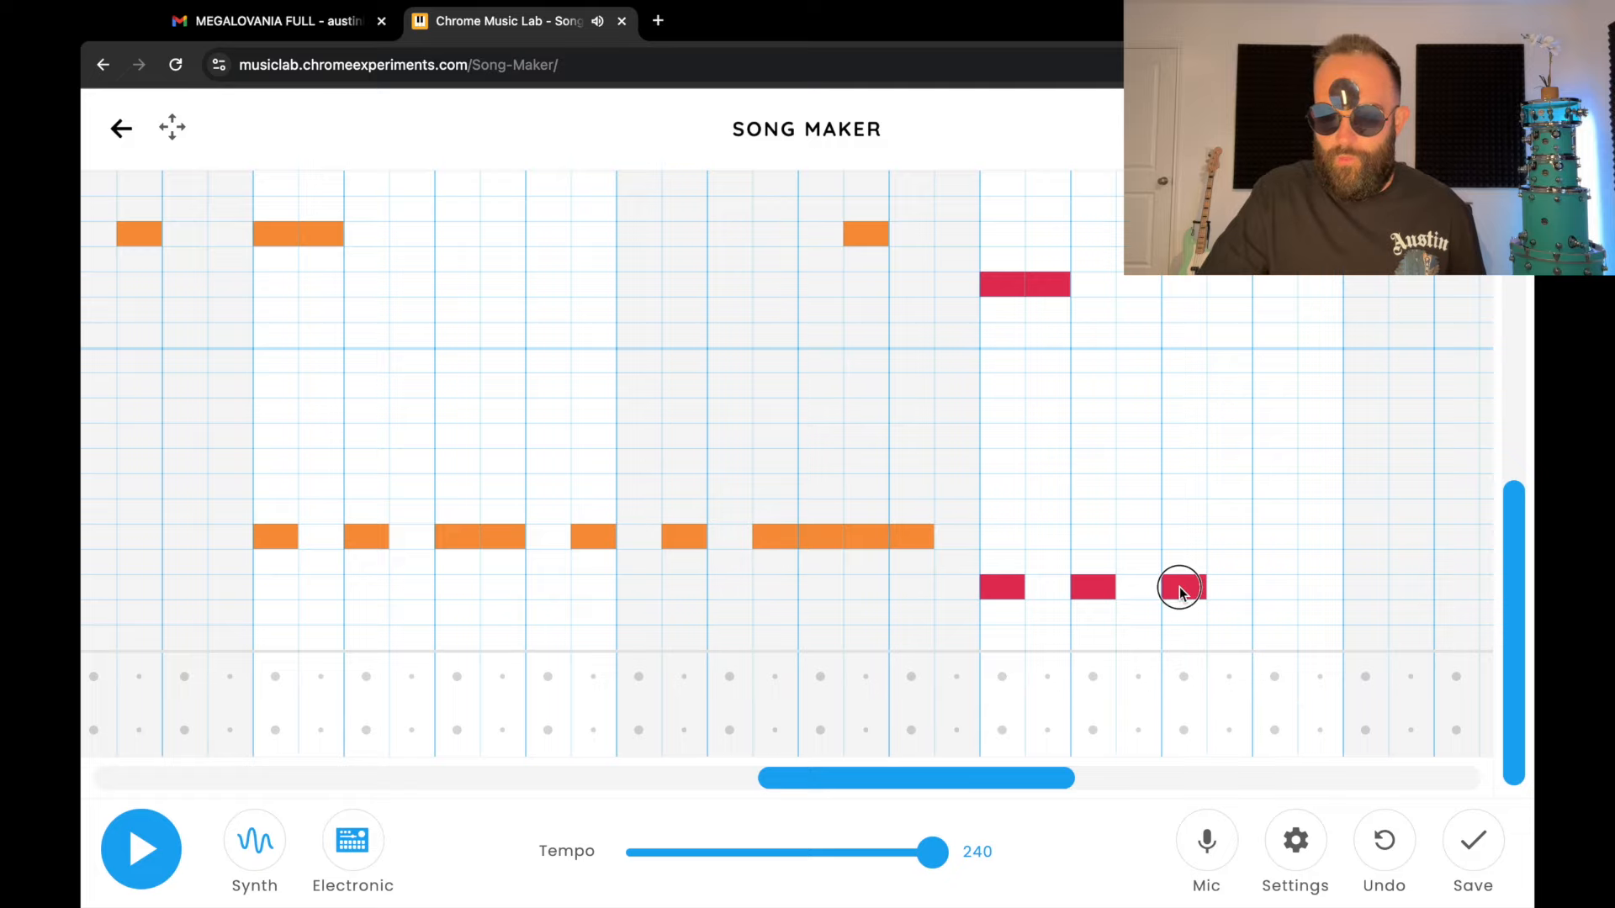
pyautogui.moveTo(1179, 591); pyautogui.dragTo(1226, 594)
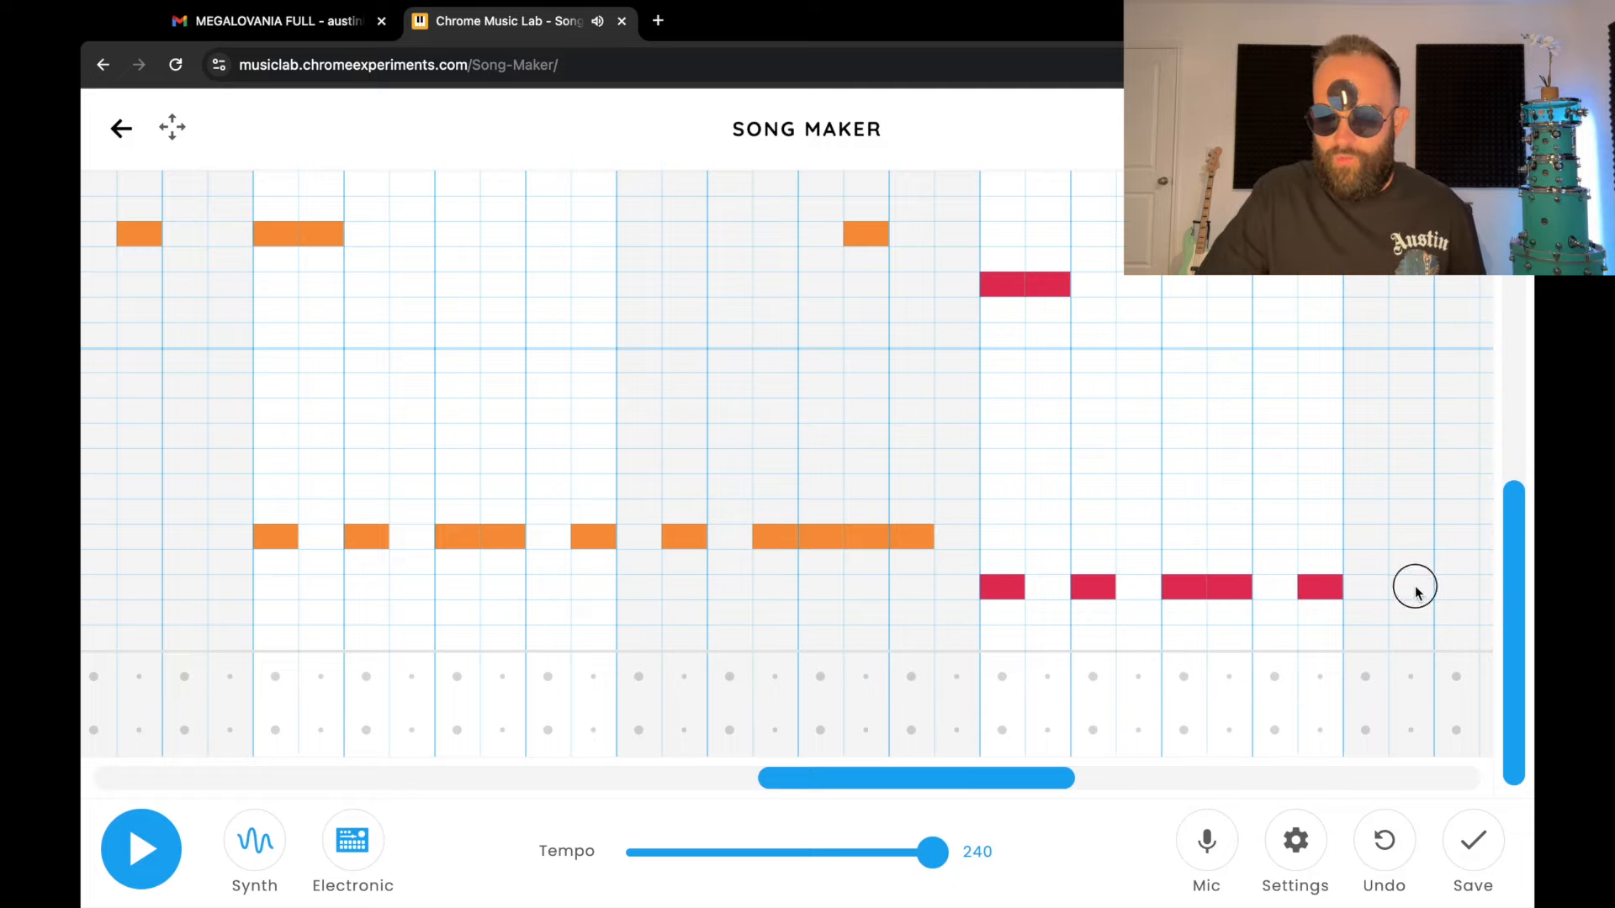
pyautogui.moveTo(1027, 774); pyautogui.dragTo(1143, 775)
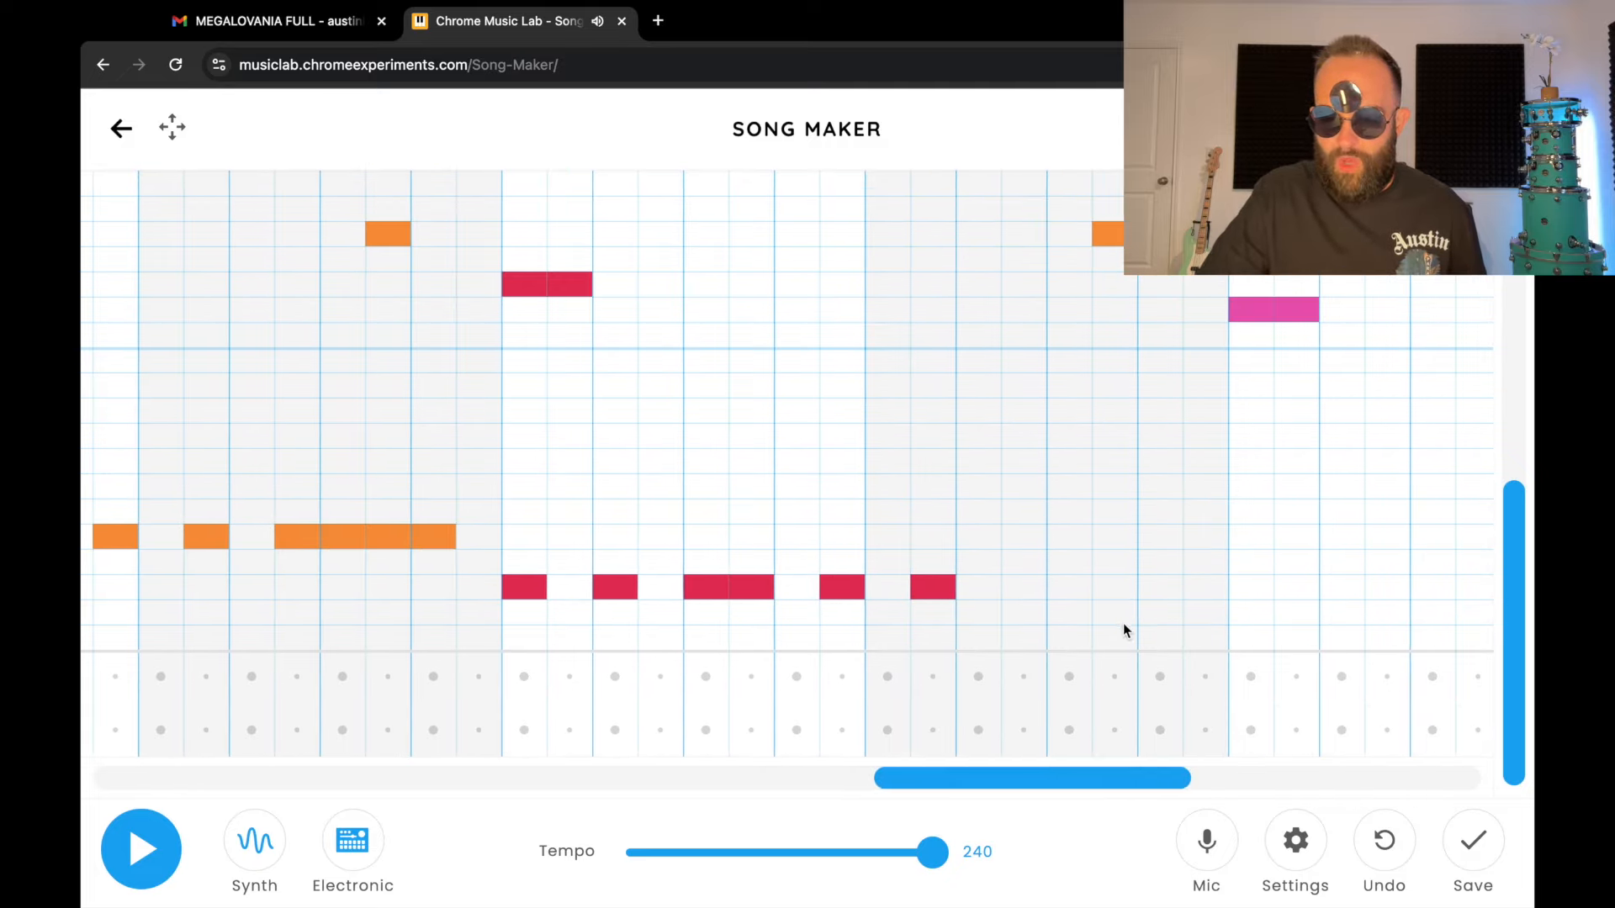
pyautogui.moveTo(1037, 592); pyautogui.dragTo(1146, 582)
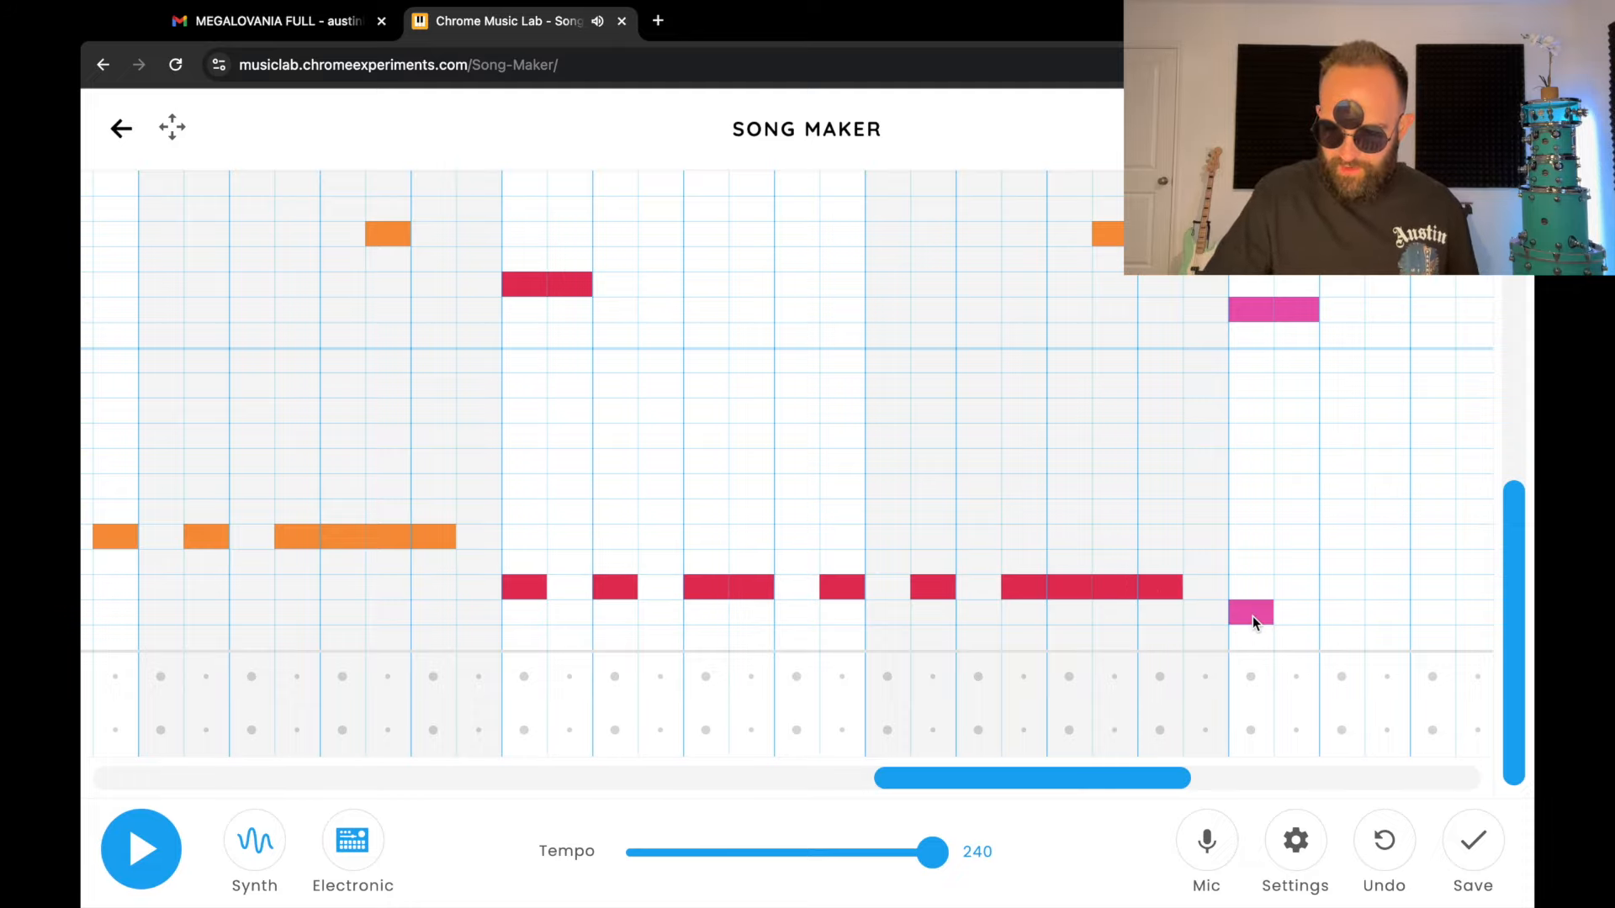
# Repeat the bass rhythm in bars 13–14 with pink notes, an octave below the pink notes that open bar 13.
pyautogui.moveTo(1153, 774); pyautogui.dragTo(1267, 775)
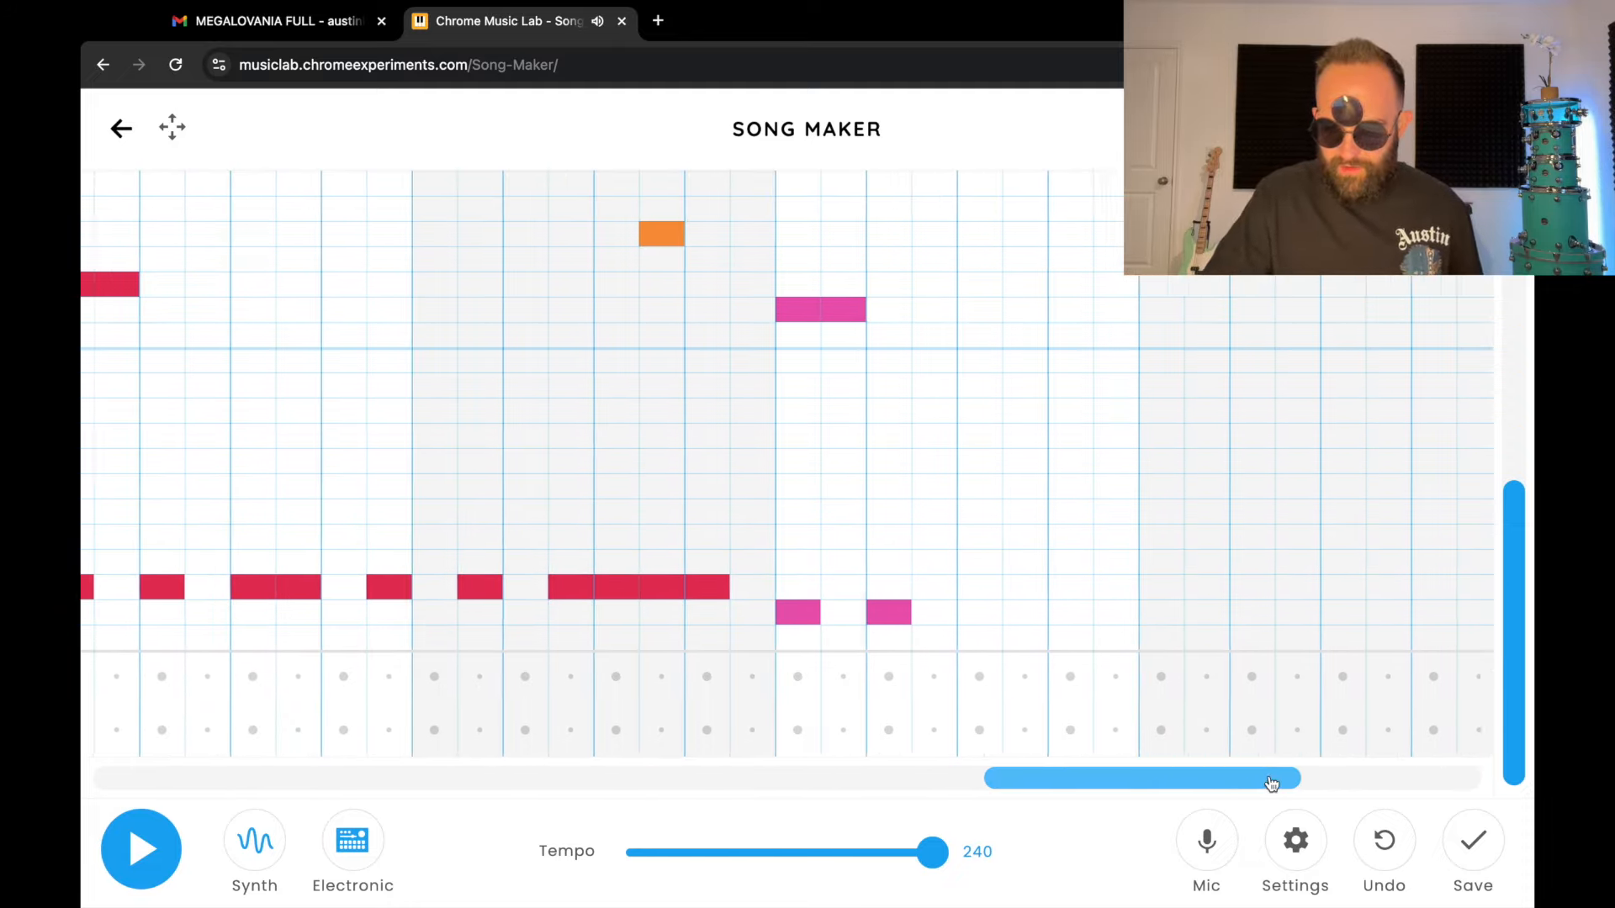
pyautogui.moveTo(976, 612); pyautogui.dragTo(1002, 609)
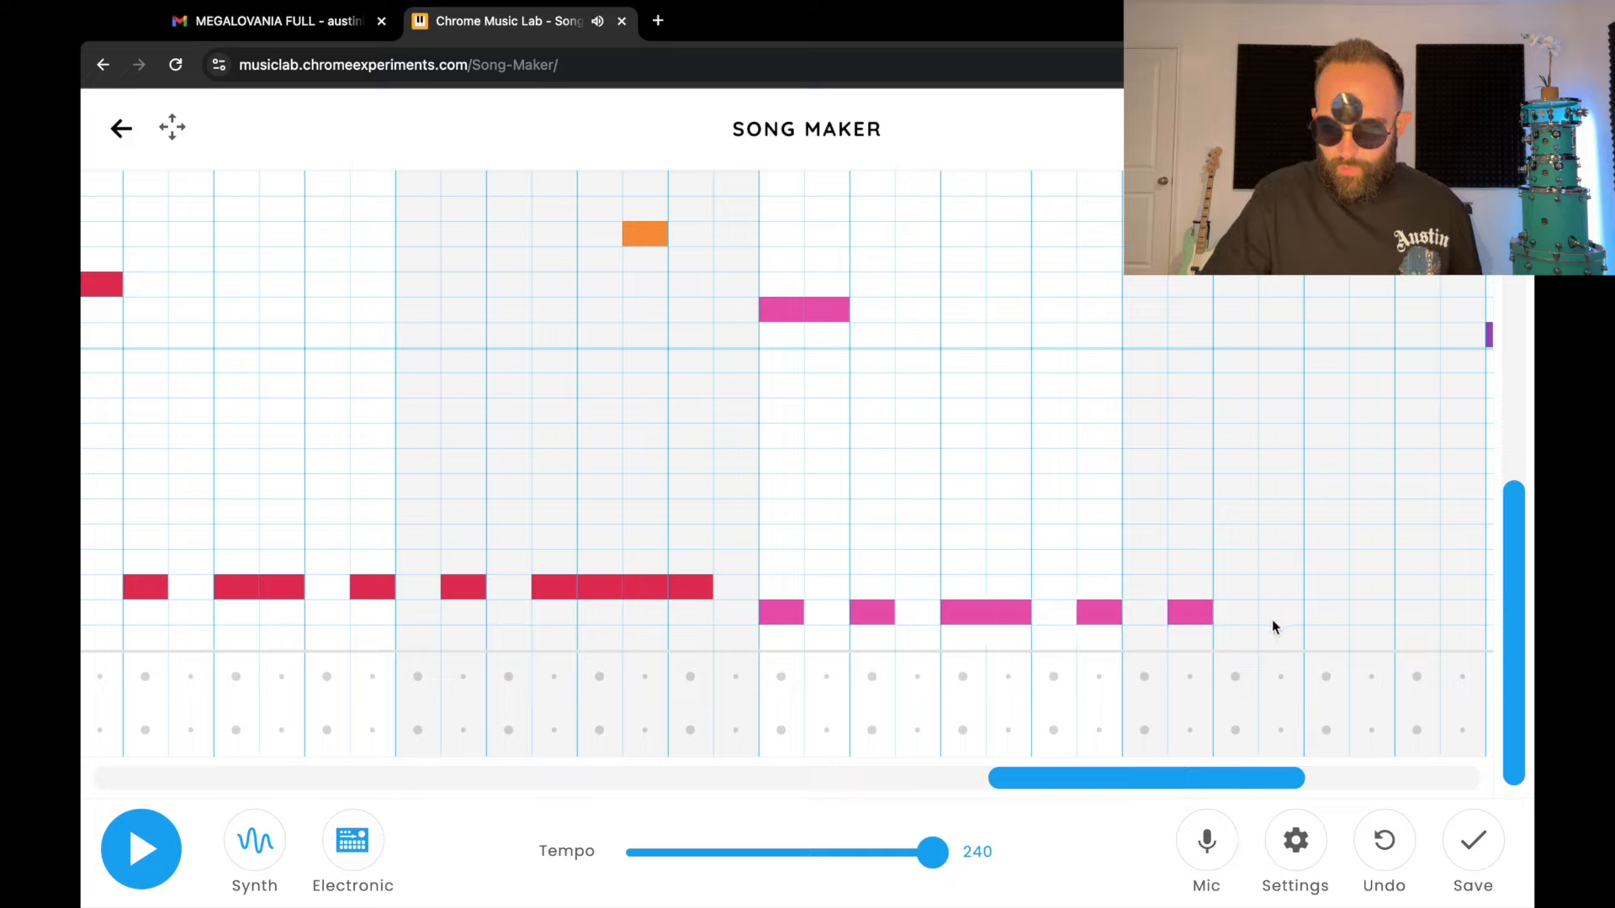
pyautogui.moveTo(1285, 615); pyautogui.dragTo(1403, 620)
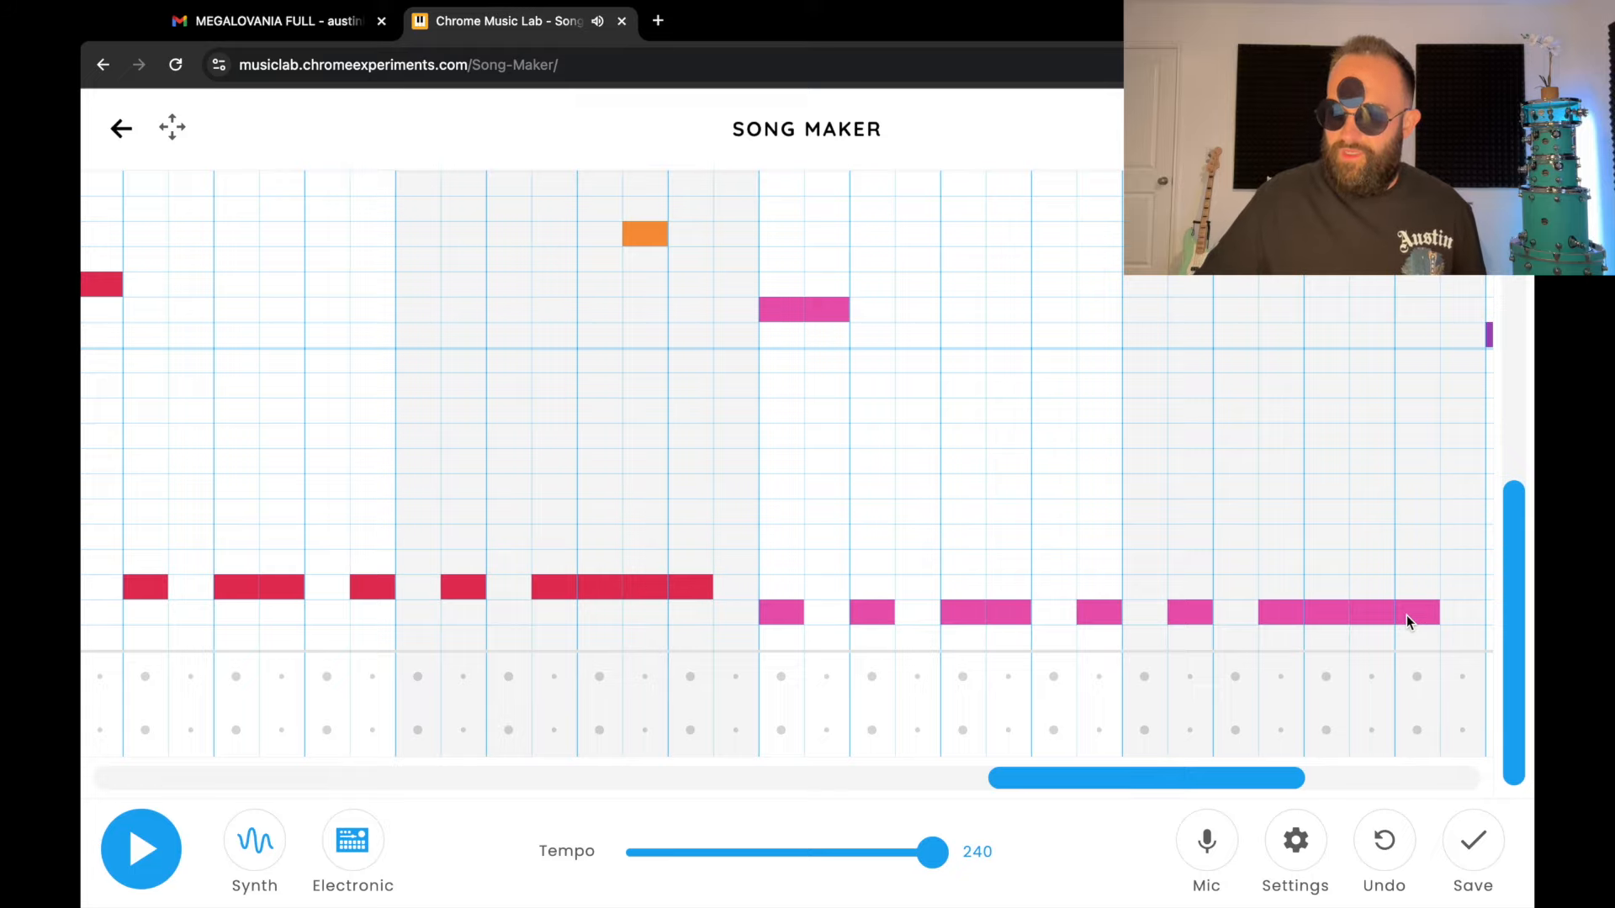
# Add the bars 15–16 bass, starting with purple bottom-row notes and switching to crimson from the last column of bar 15, and play the song.
pyautogui.moveTo(1243, 781); pyautogui.dragTo(1452, 754)
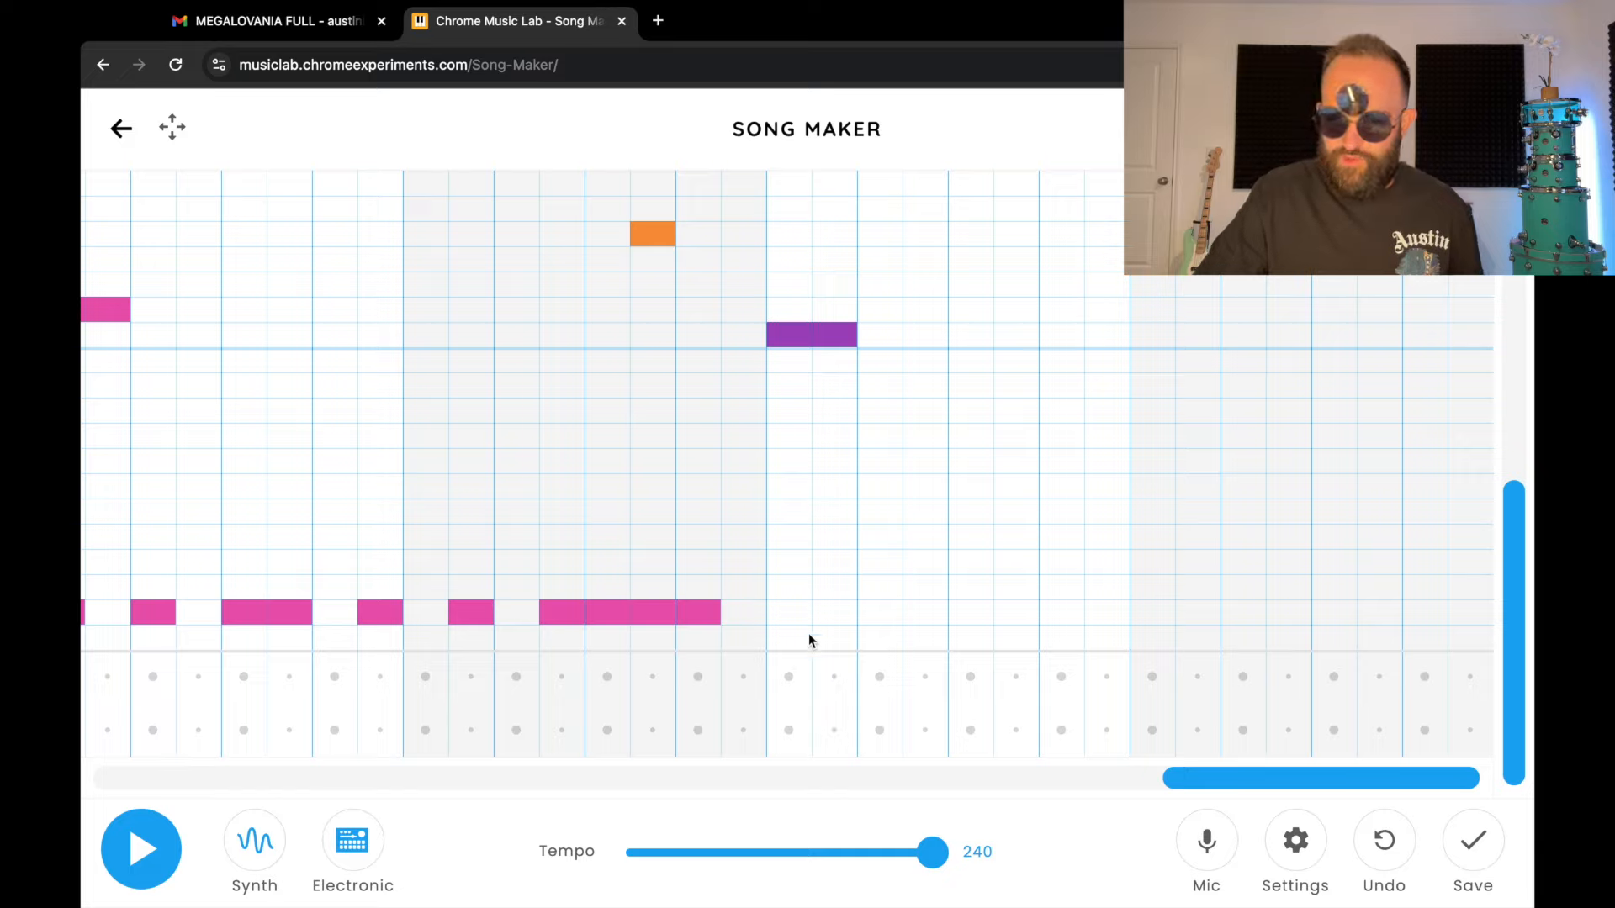
pyautogui.click(881, 637)
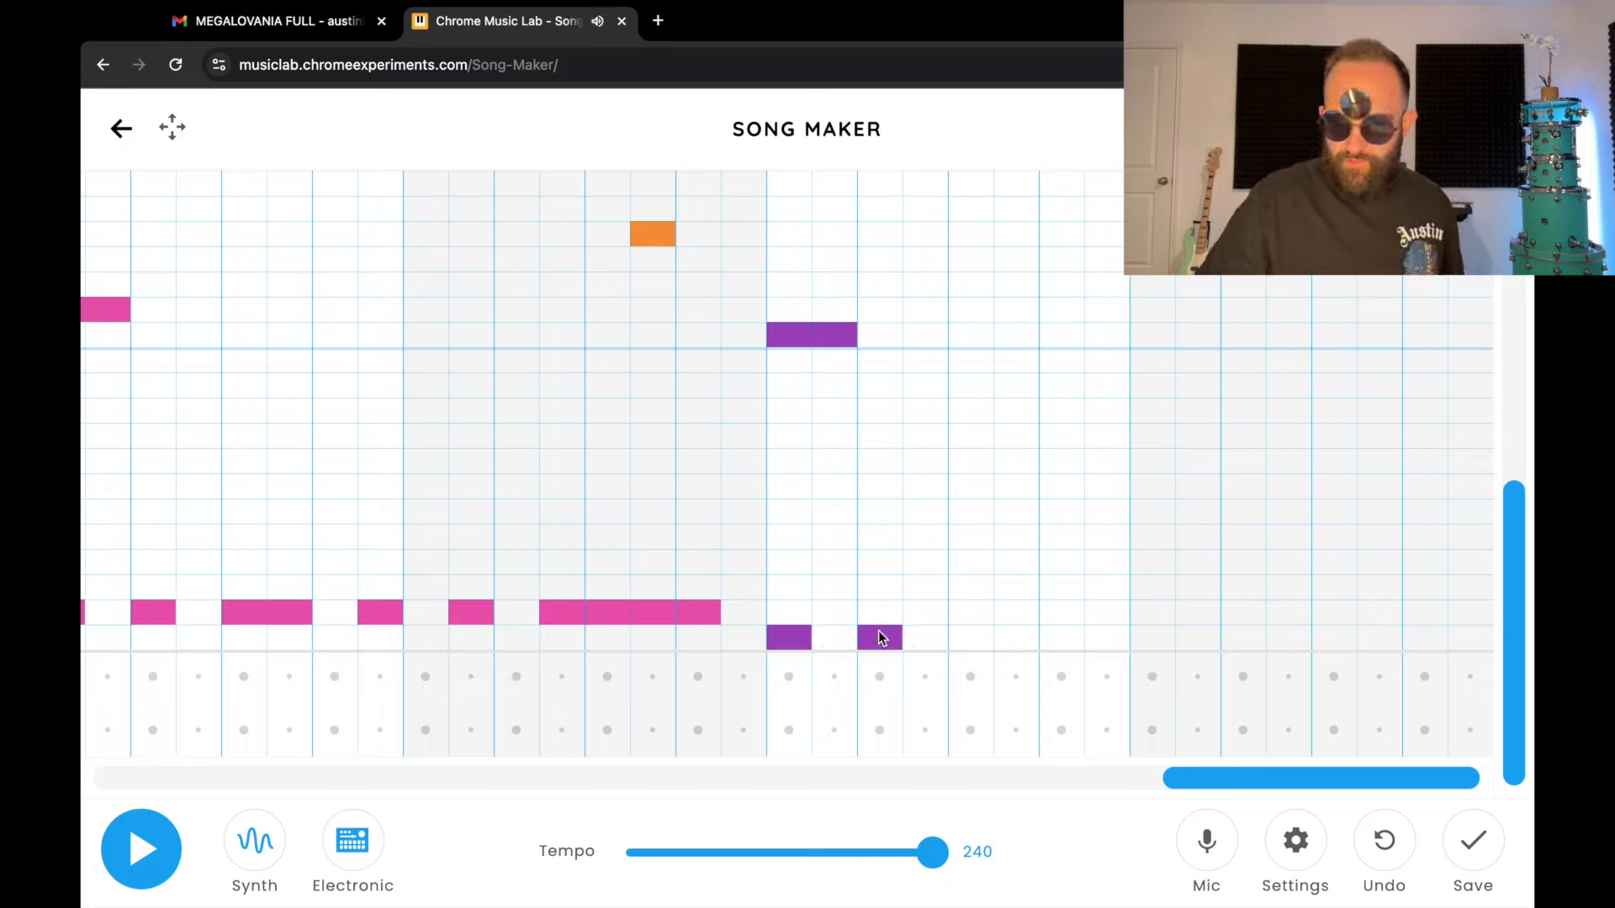
pyautogui.moveTo(964, 644); pyautogui.dragTo(1055, 637)
pyautogui.click(1054, 630)
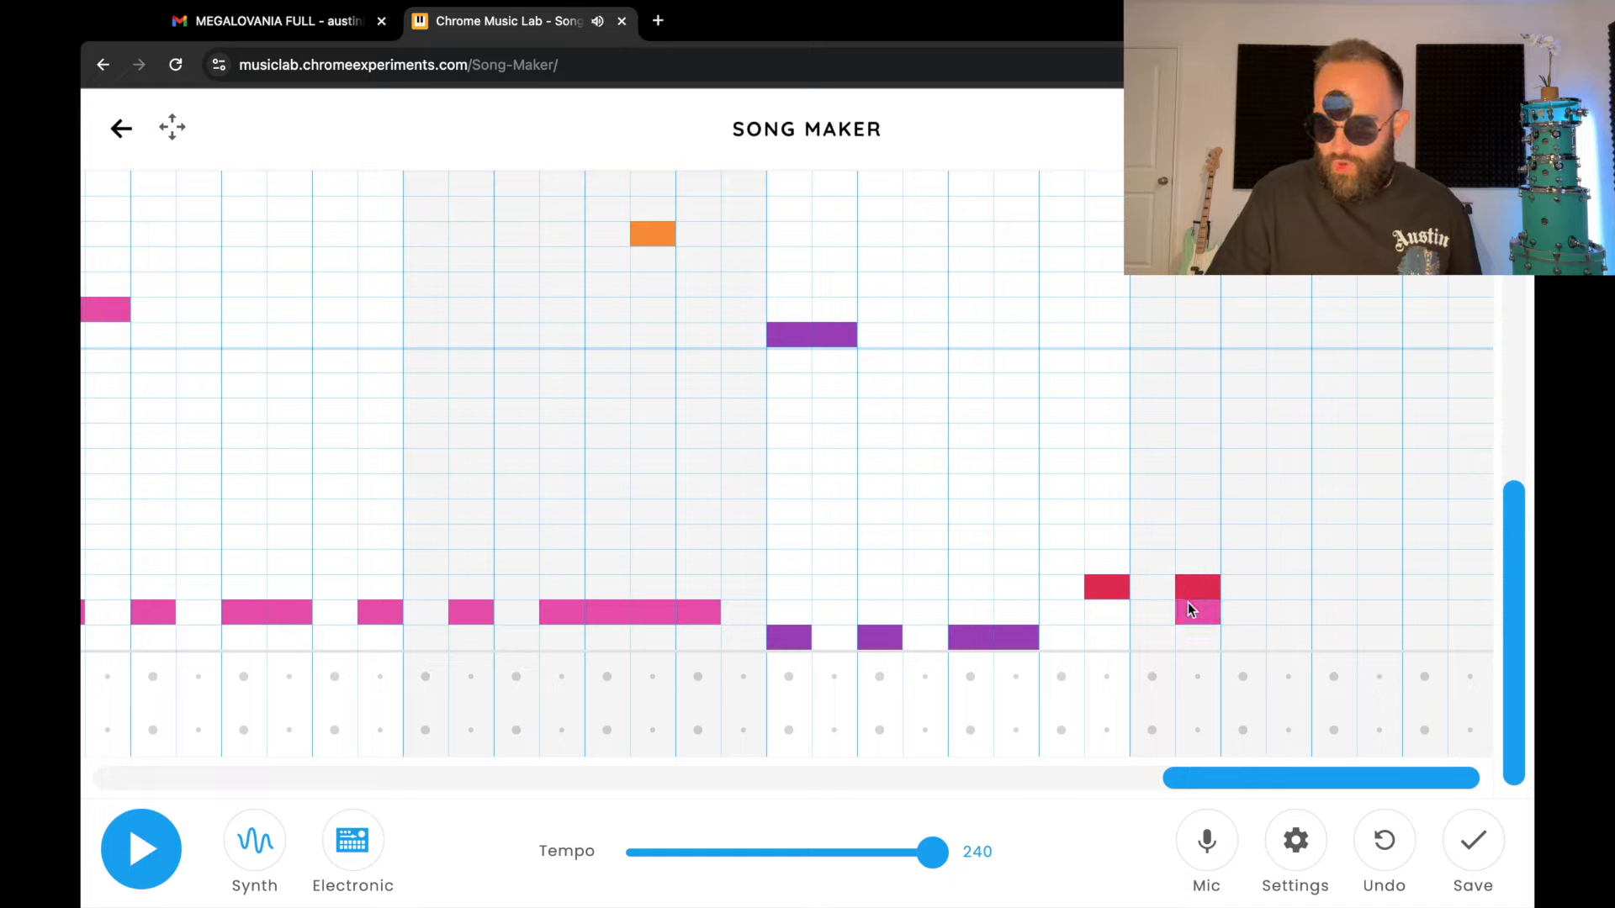
pyautogui.moveTo(1271, 582); pyautogui.dragTo(1409, 586)
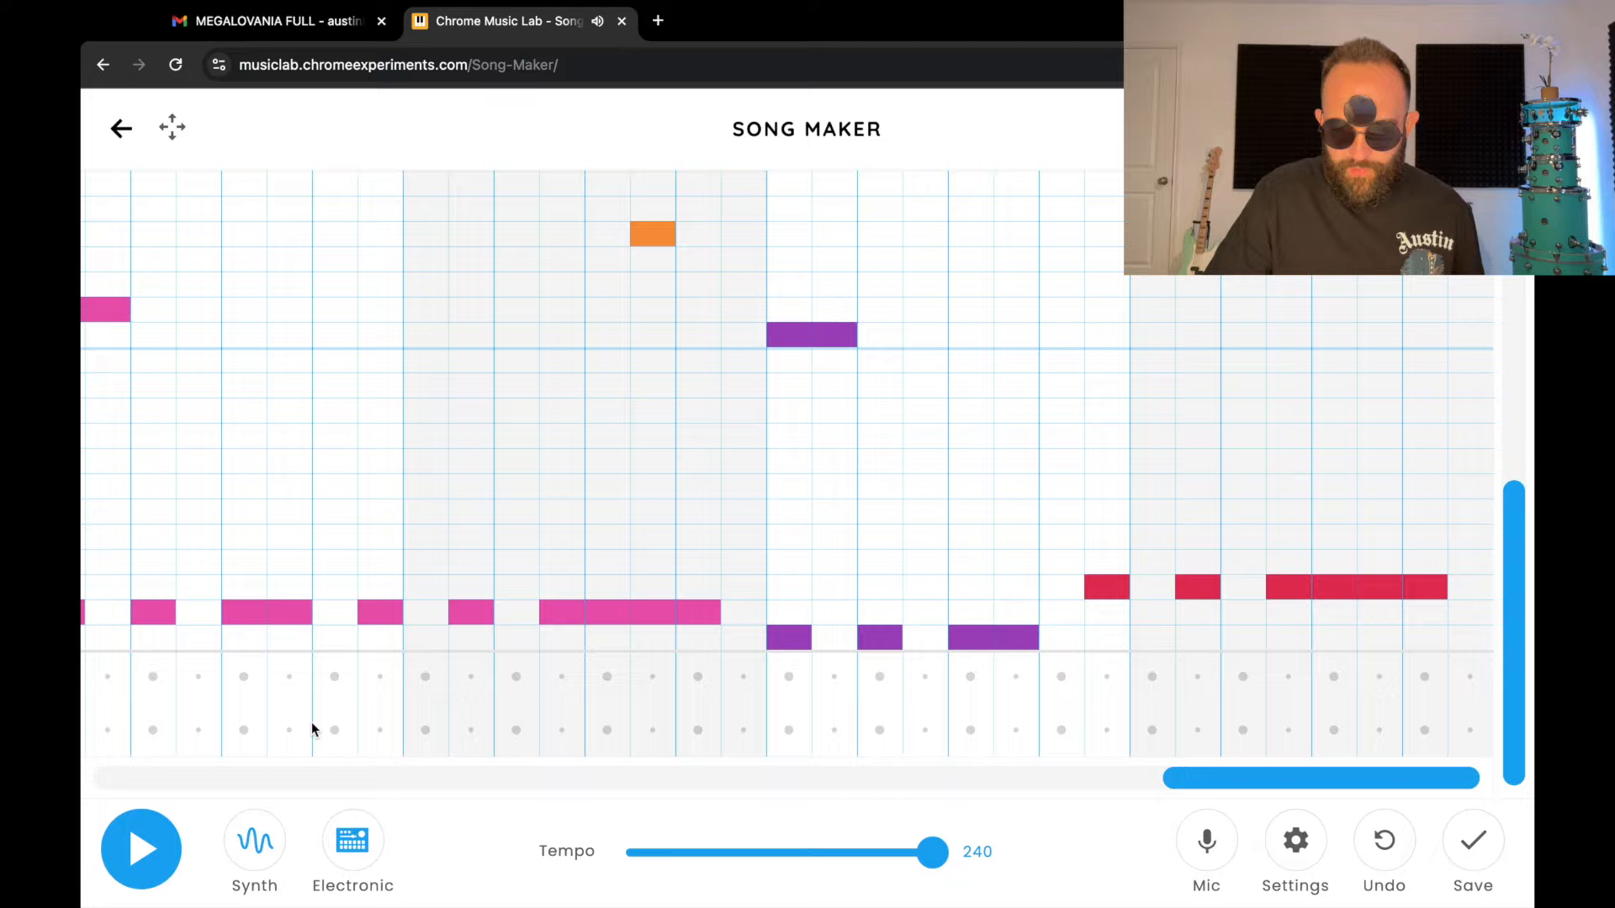
pyautogui.click(145, 839)
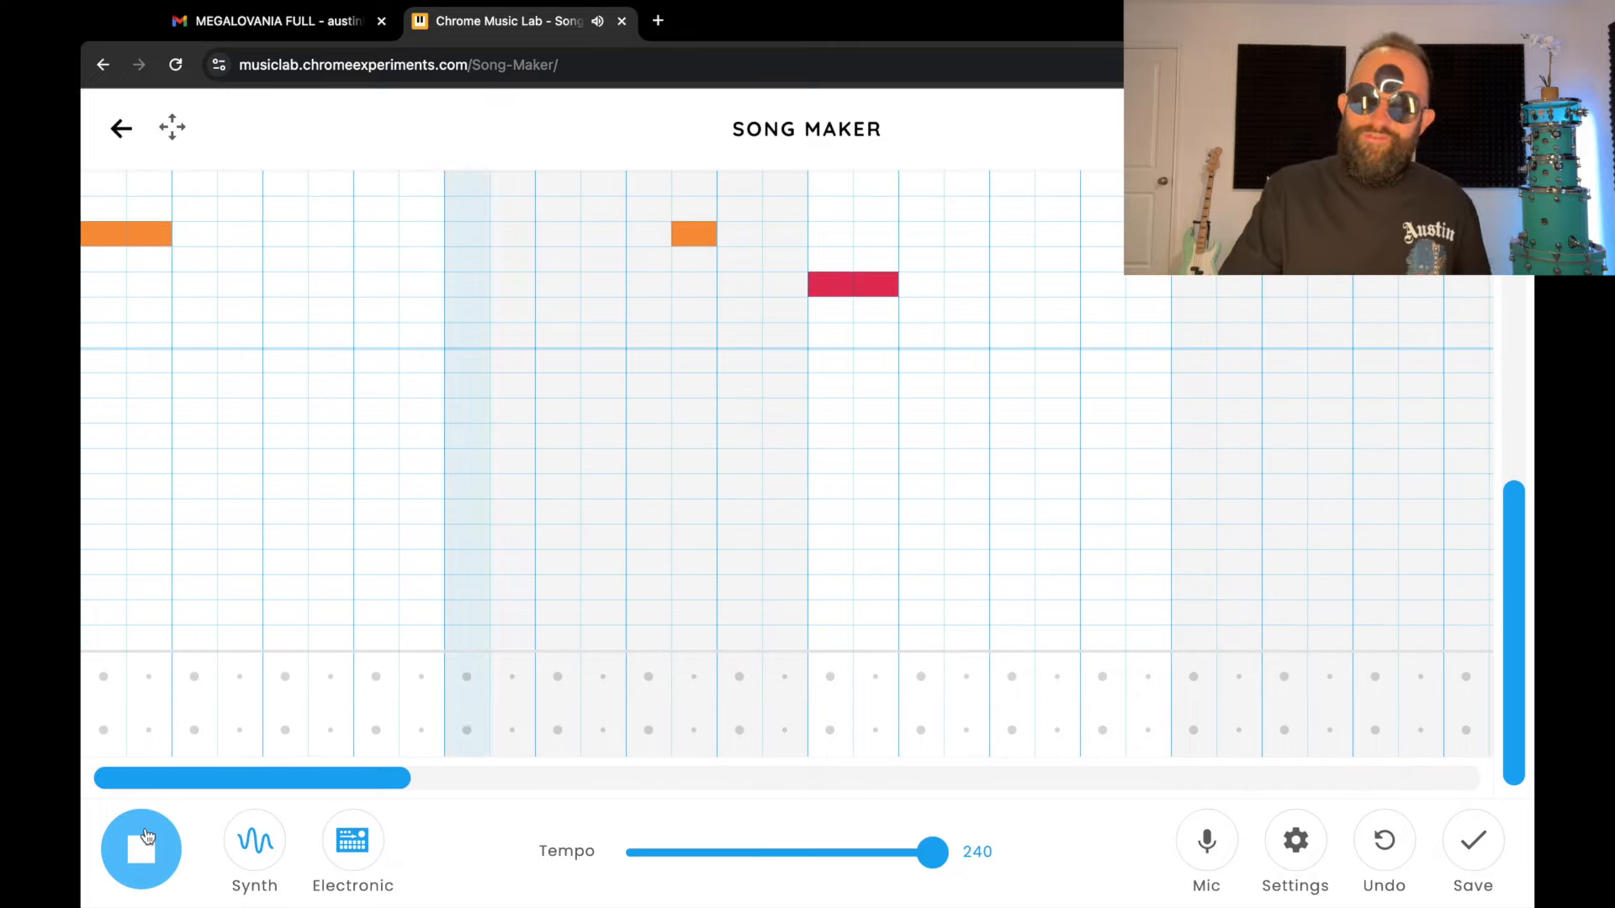
# Stop playback, add circle drum hits on the first column of bars 1, 3, 5 and 7, and briefly test playback.
pyautogui.click(147, 836)
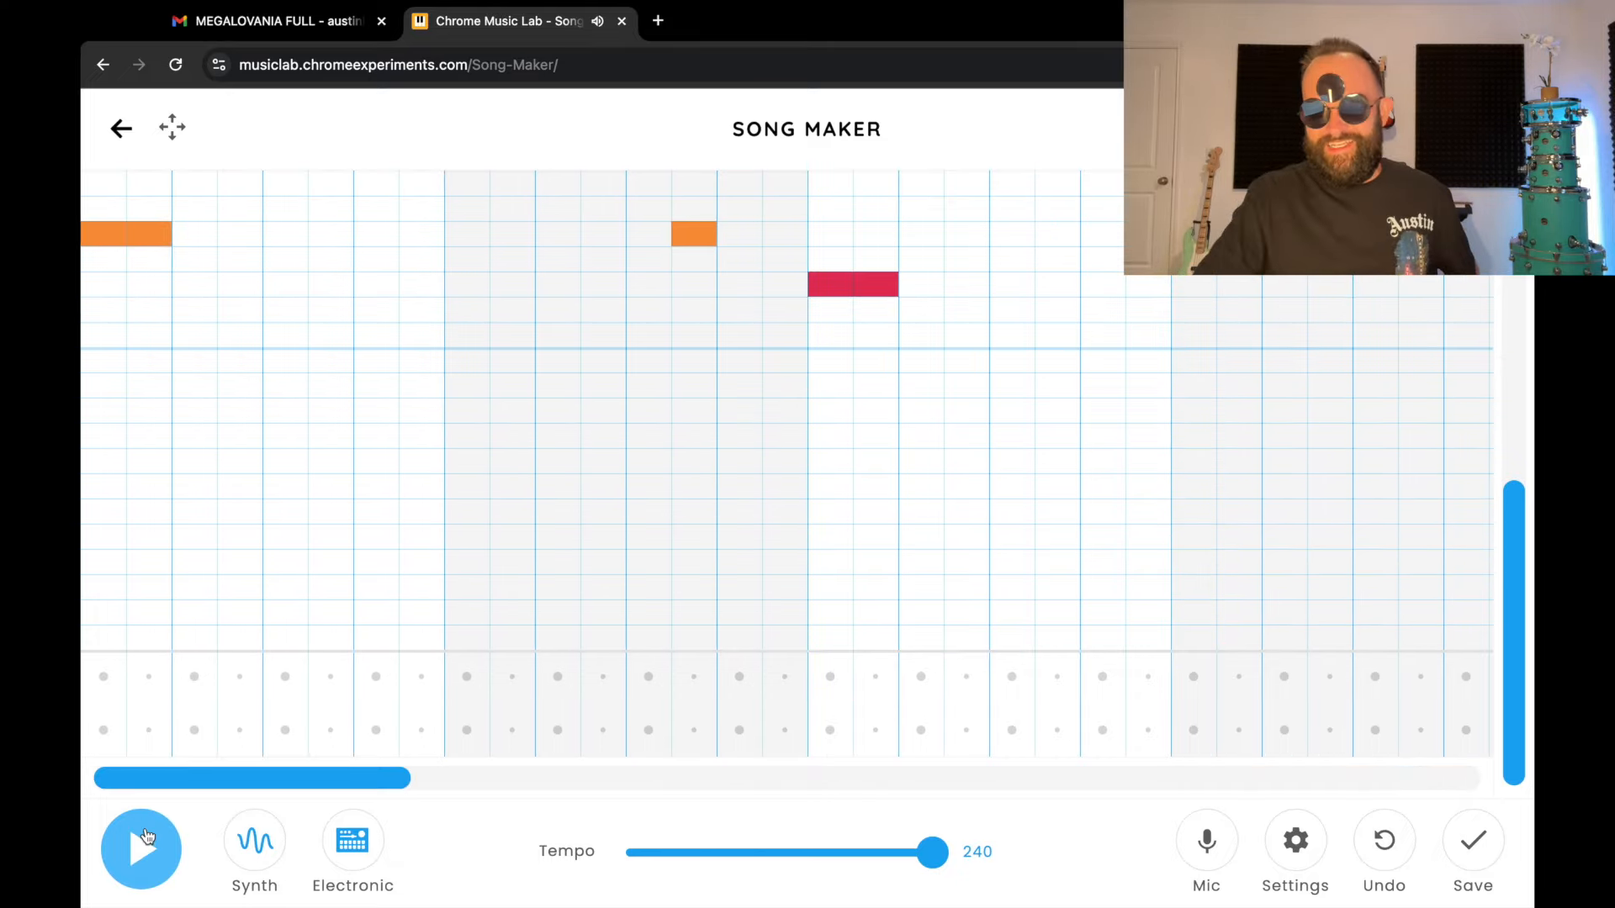
pyautogui.moveTo(197, 774); pyautogui.dragTo(84, 782)
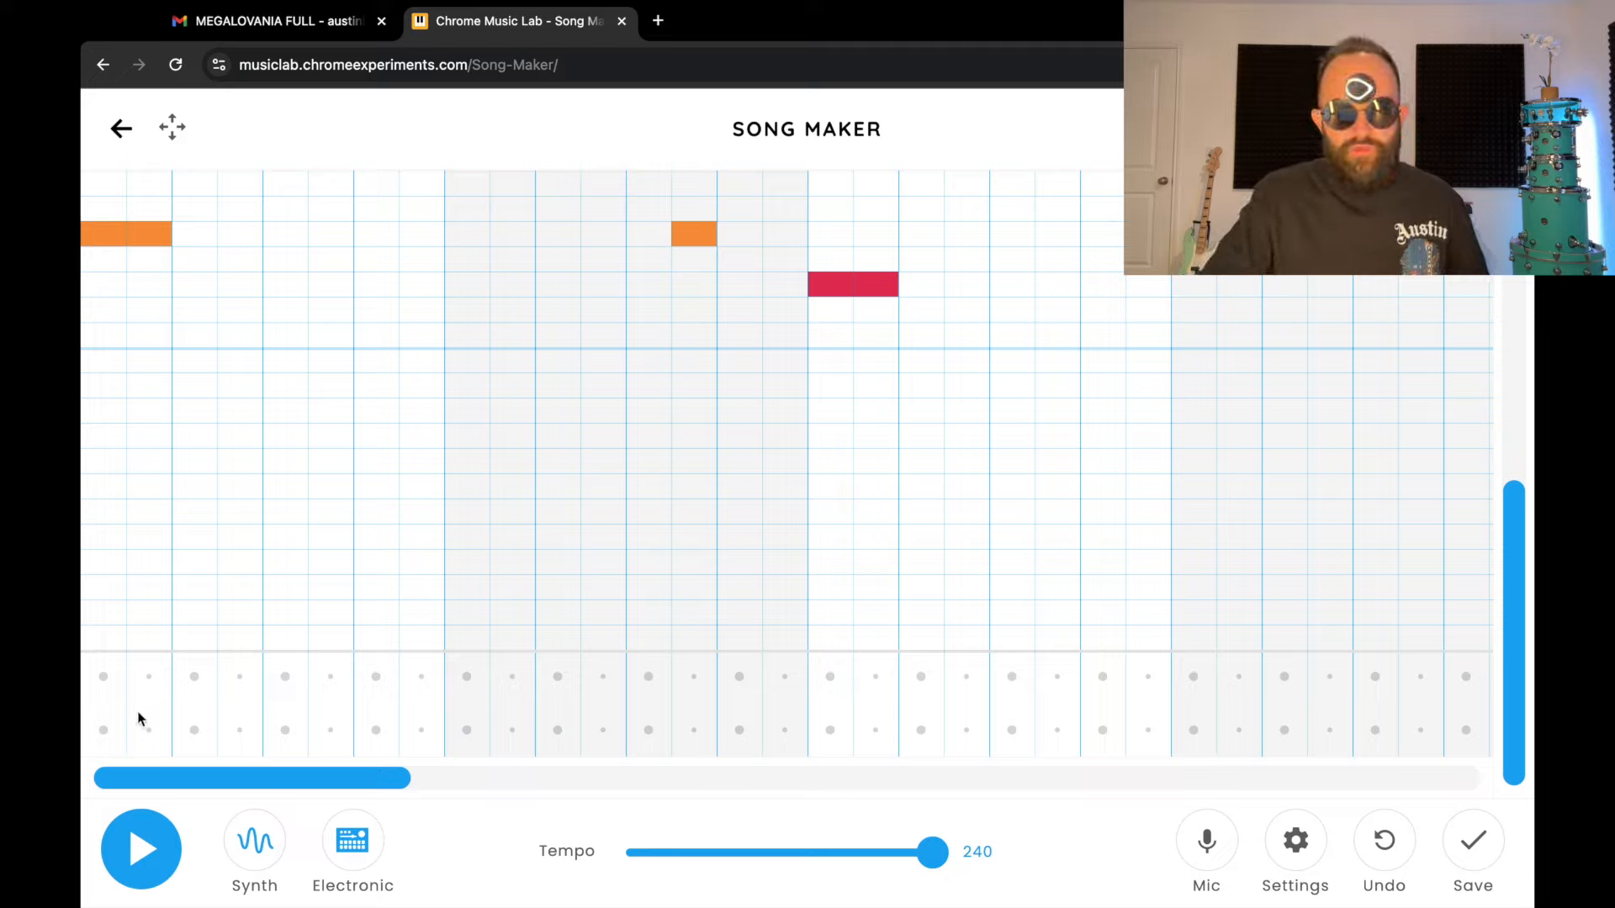
pyautogui.click(104, 730)
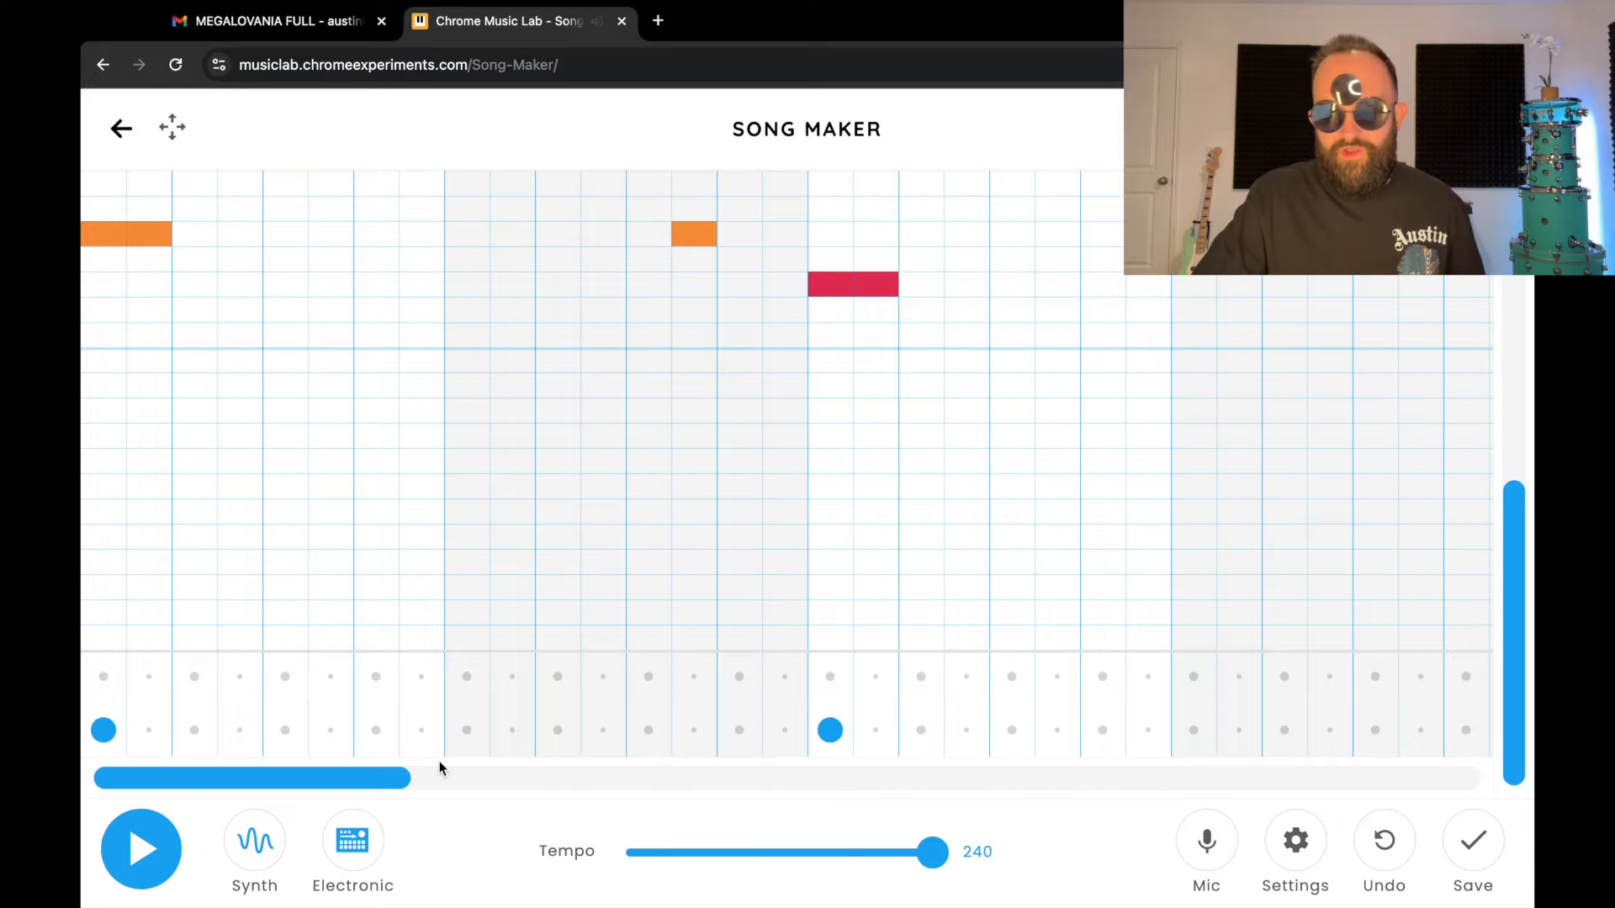
pyautogui.moveTo(393, 774); pyautogui.dragTo(703, 799)
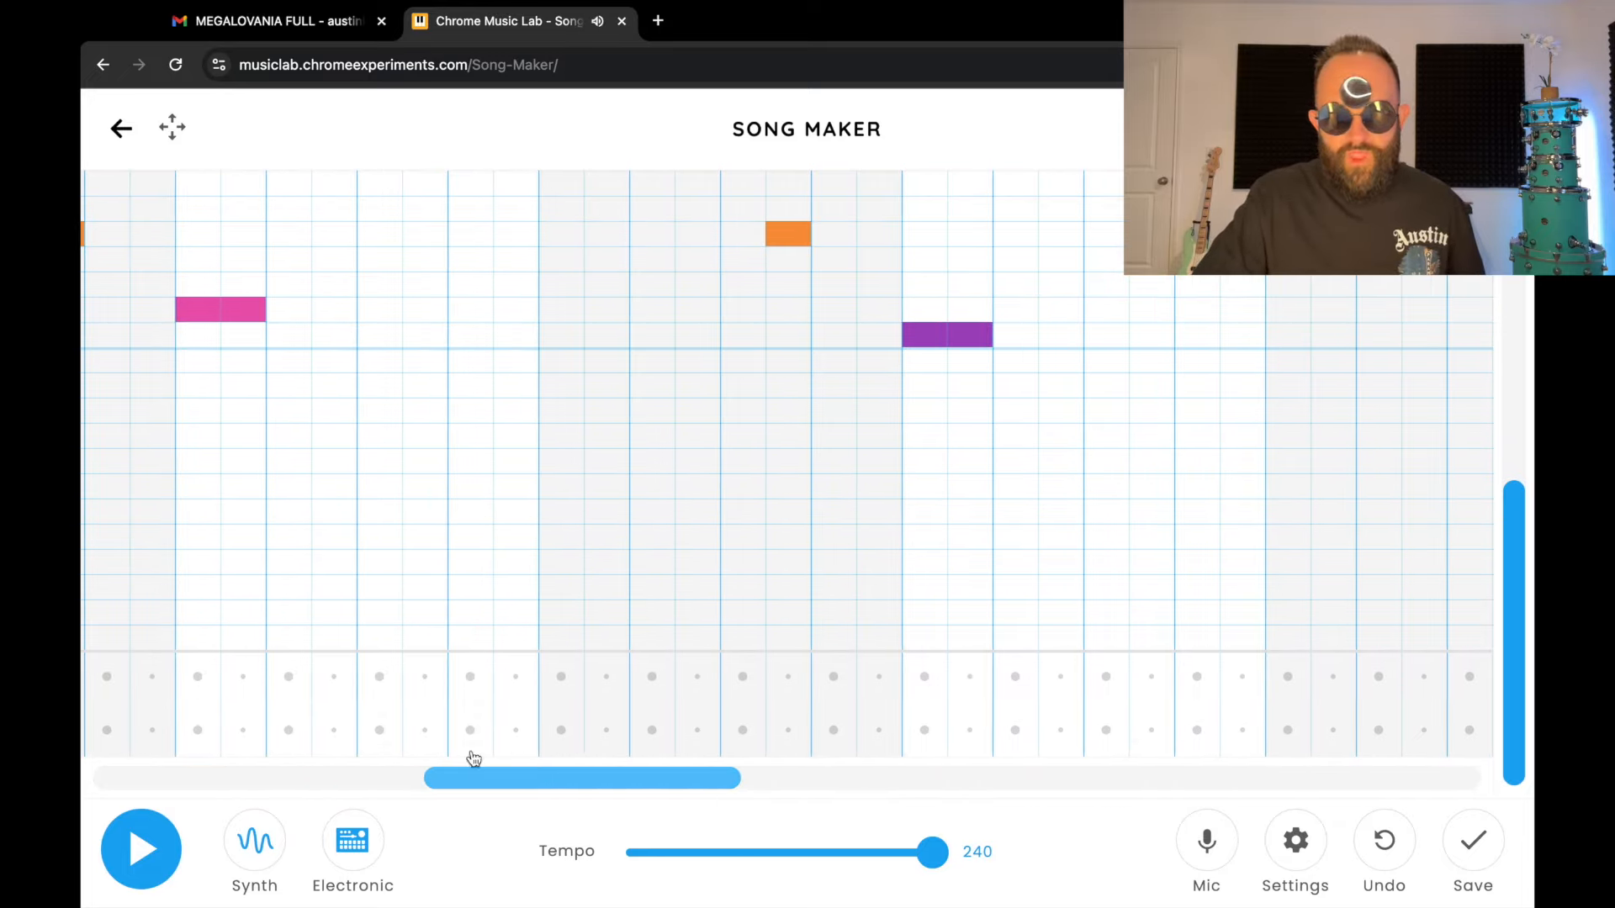
pyautogui.click(205, 717)
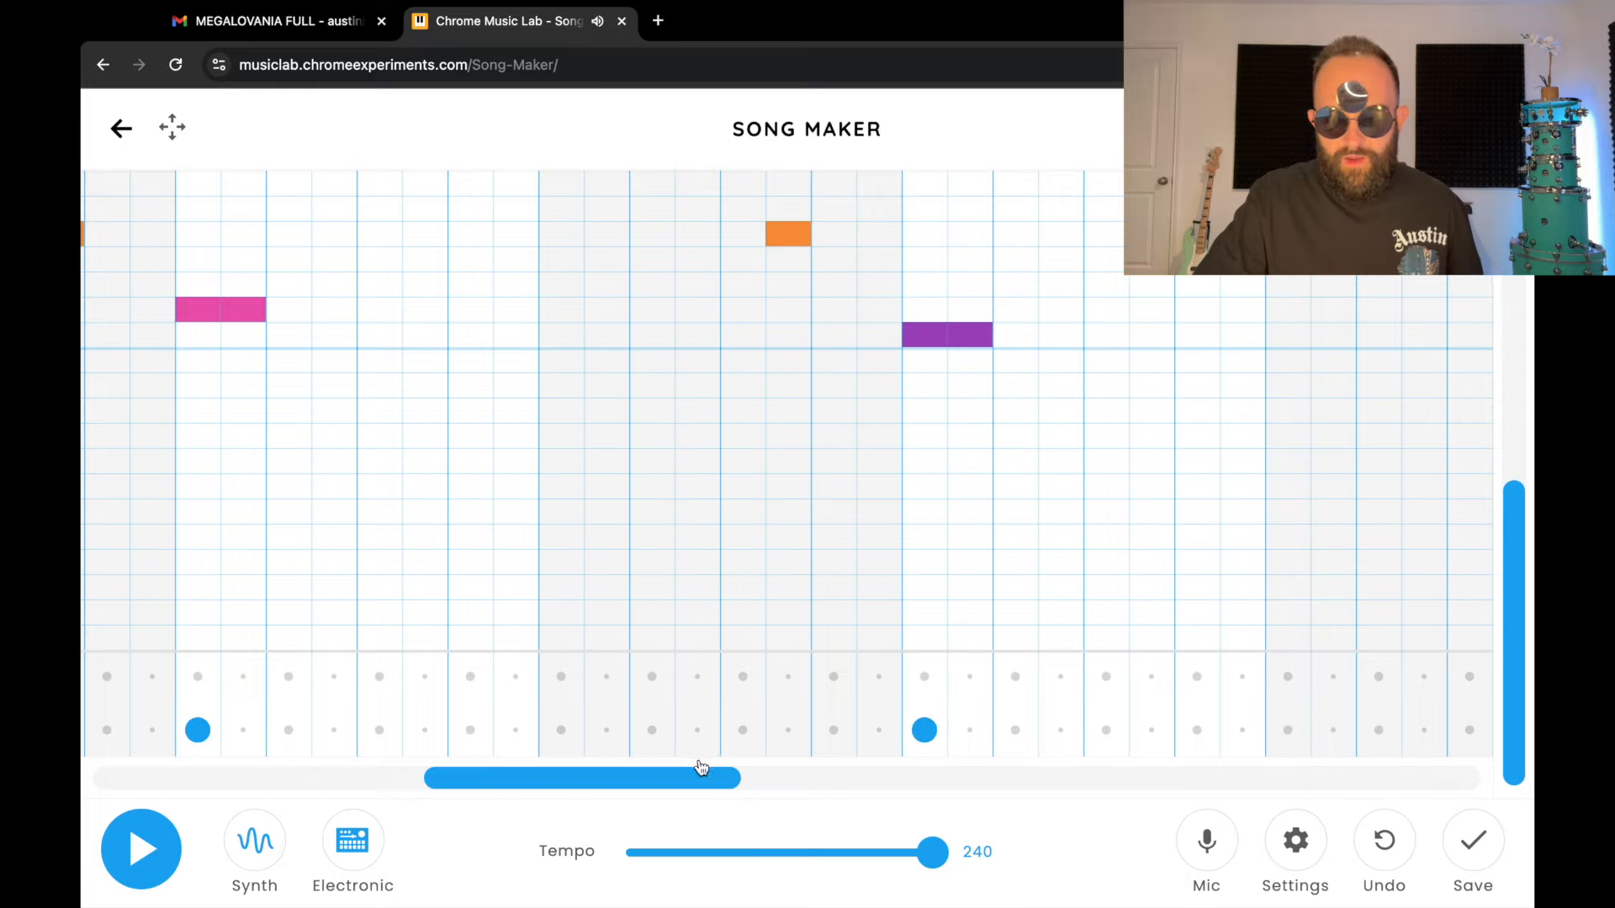
pyautogui.moveTo(700, 767); pyautogui.dragTo(886, 768)
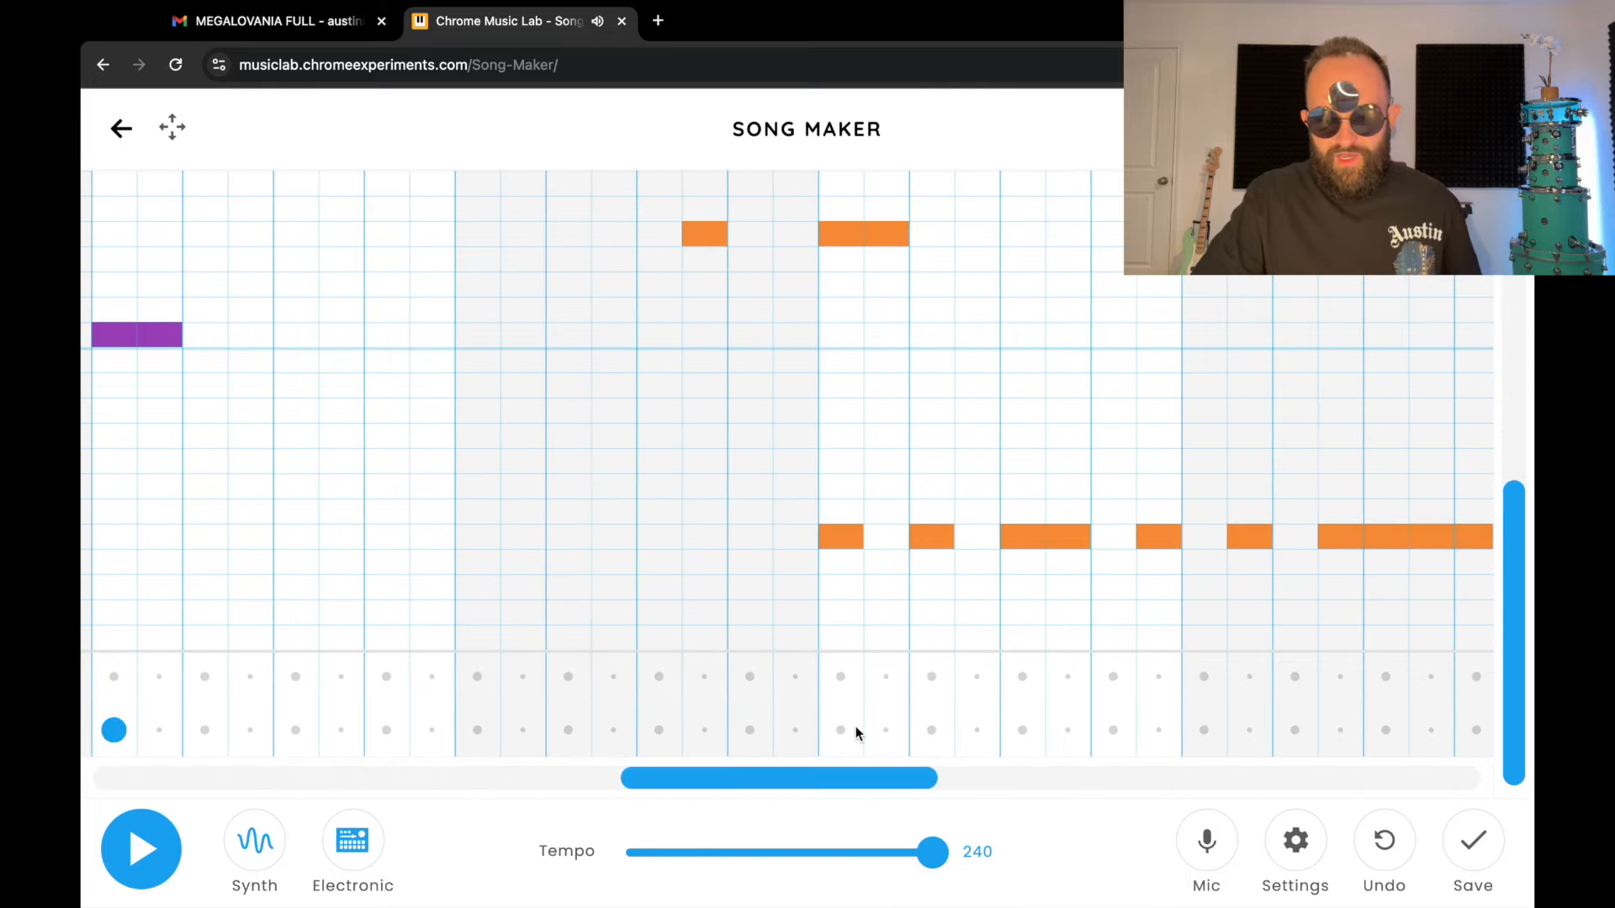
pyautogui.click(154, 833)
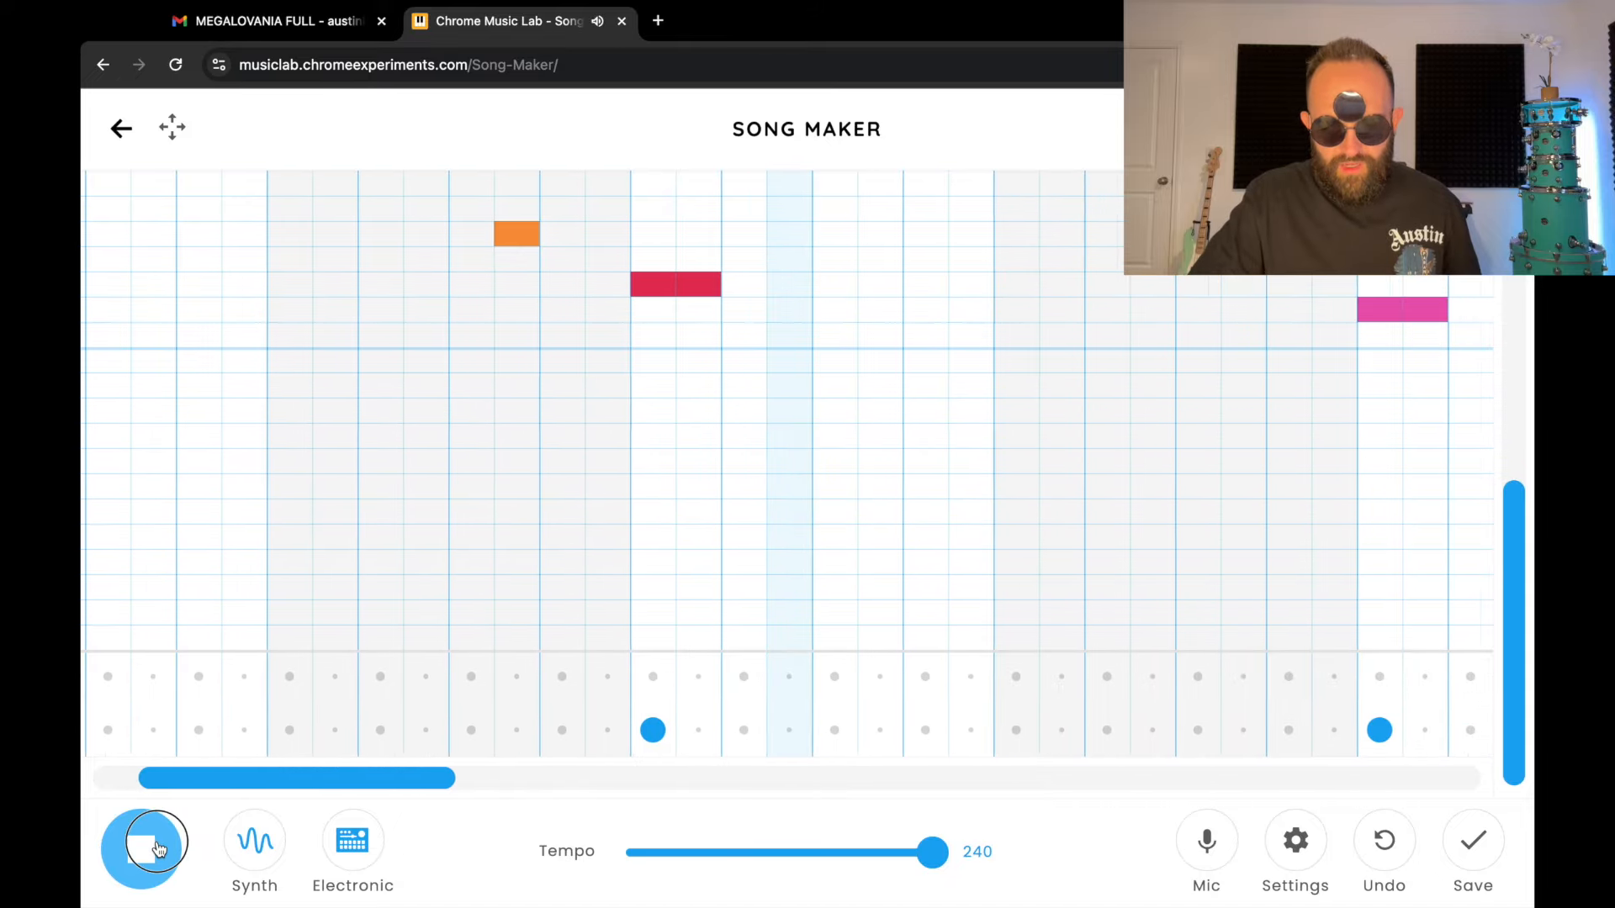
pyautogui.click(147, 849)
# Add drums in bars 9–10 with circles on columns 1, 5–6, 9–10, 12 and 14 and triangles on columns 3, 7, 11 and 15.
pyautogui.moveTo(451, 793); pyautogui.dragTo(967, 770)
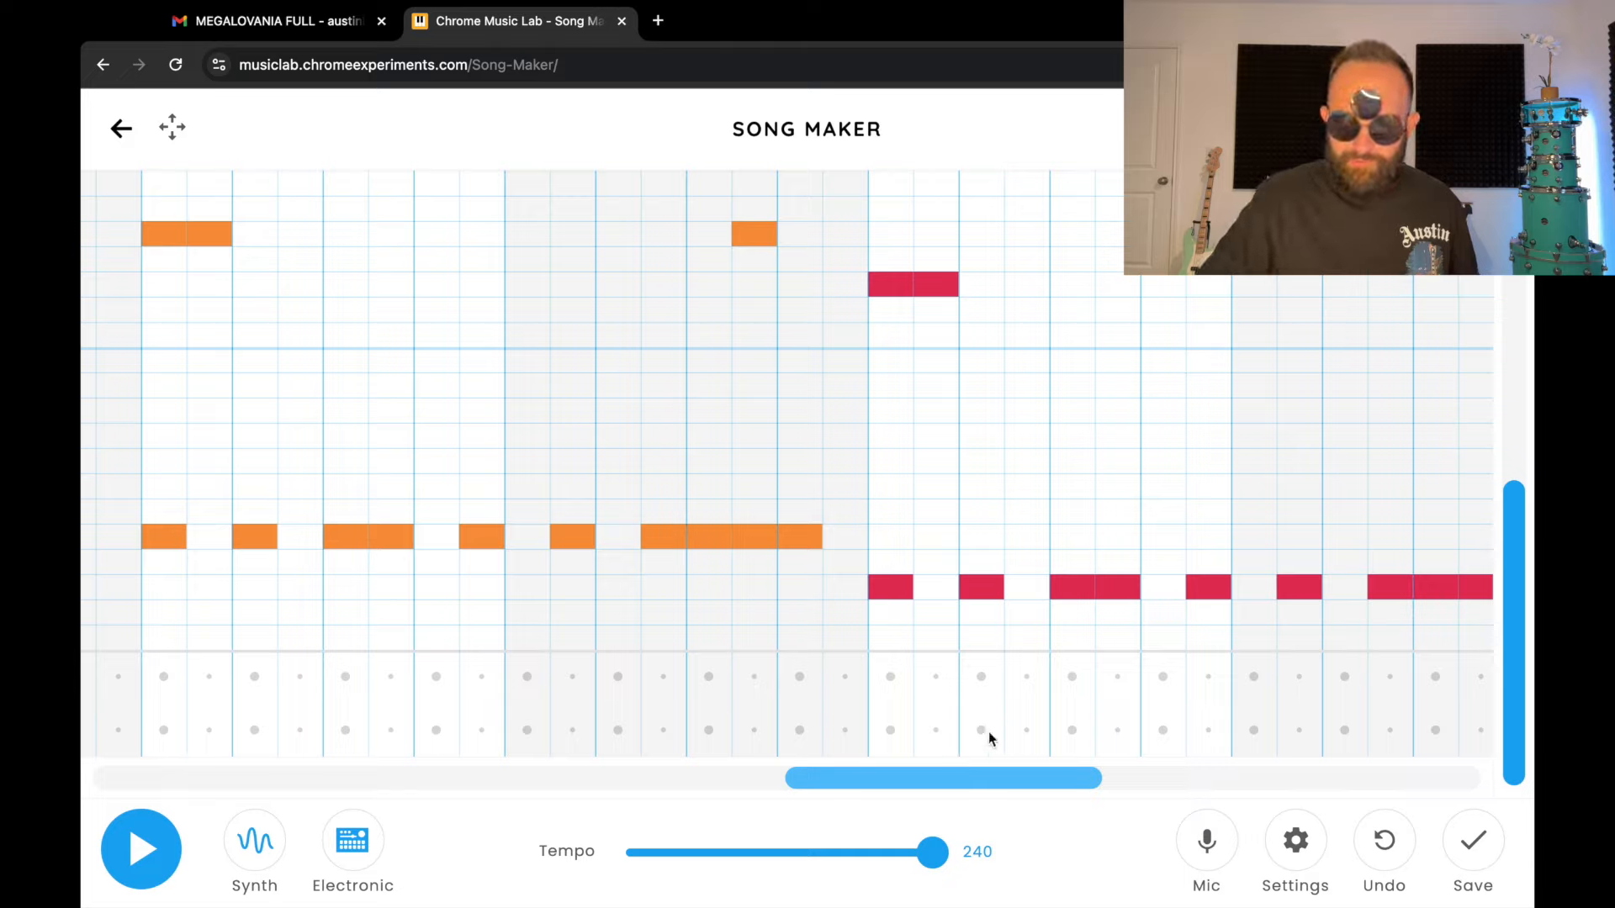
pyautogui.click(164, 730)
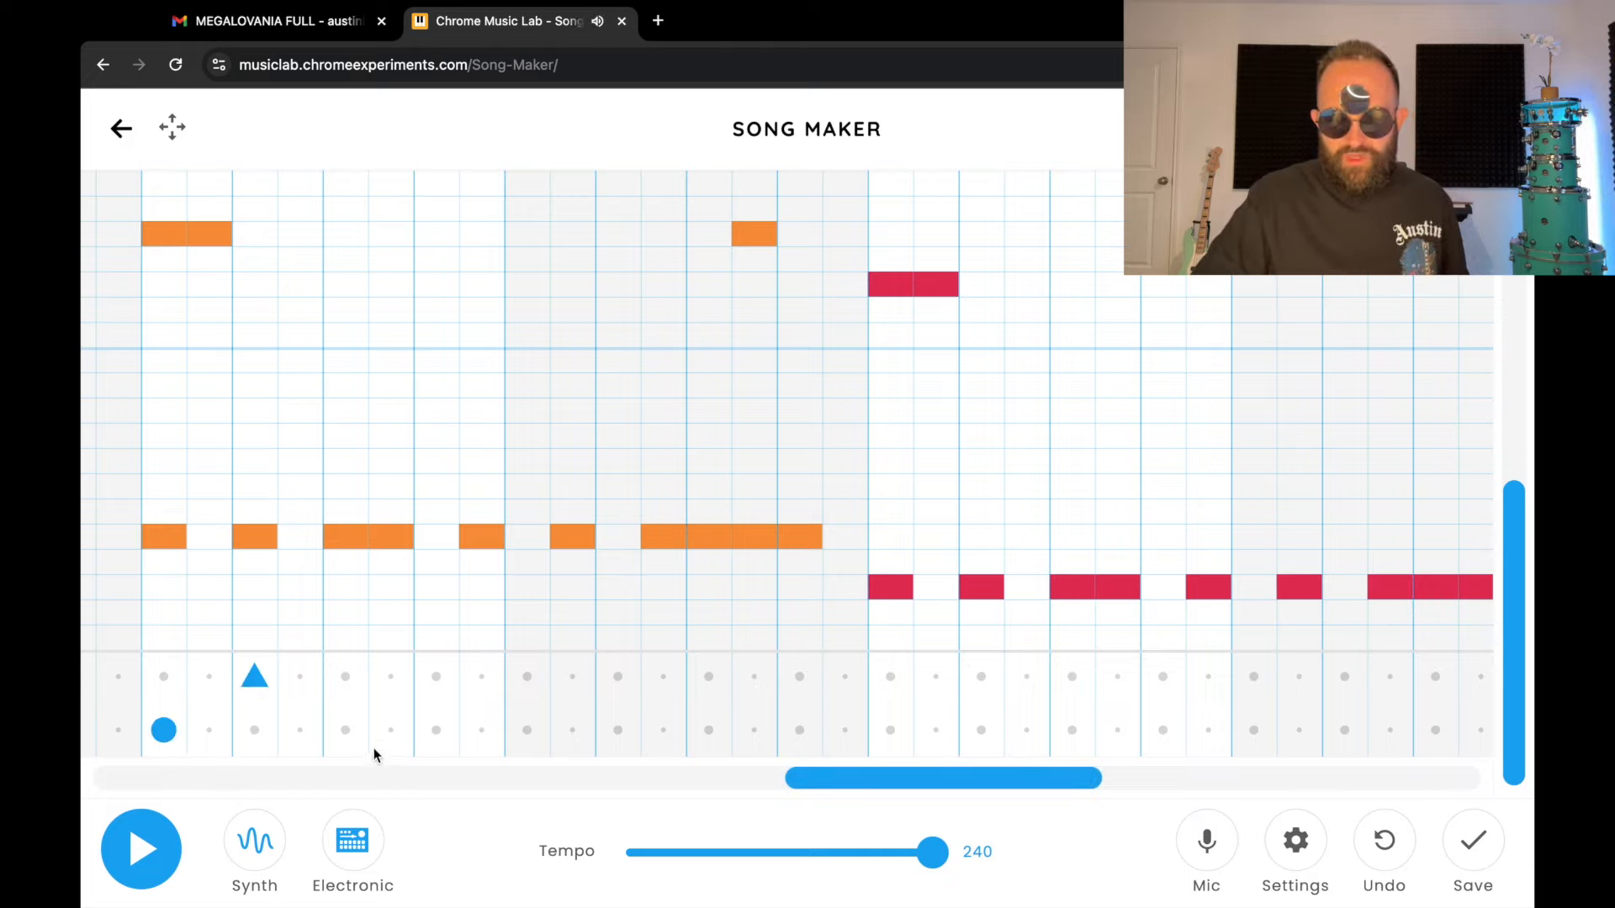
pyautogui.moveTo(366, 742); pyautogui.dragTo(395, 745)
pyautogui.click(436, 675)
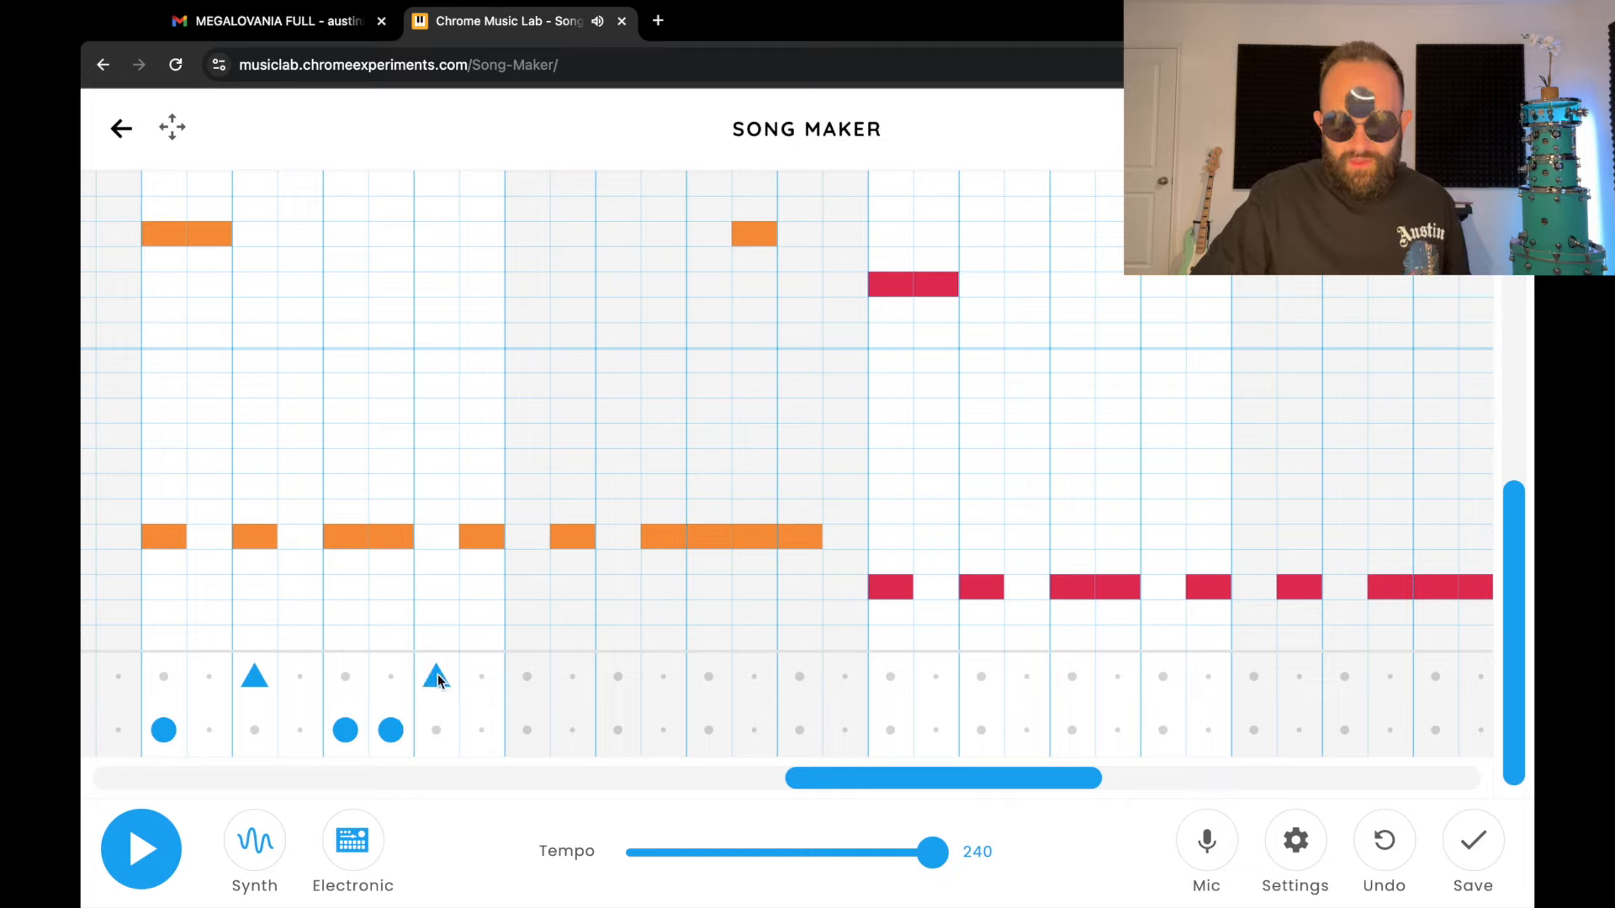
pyautogui.click(526, 730)
pyautogui.click(572, 730)
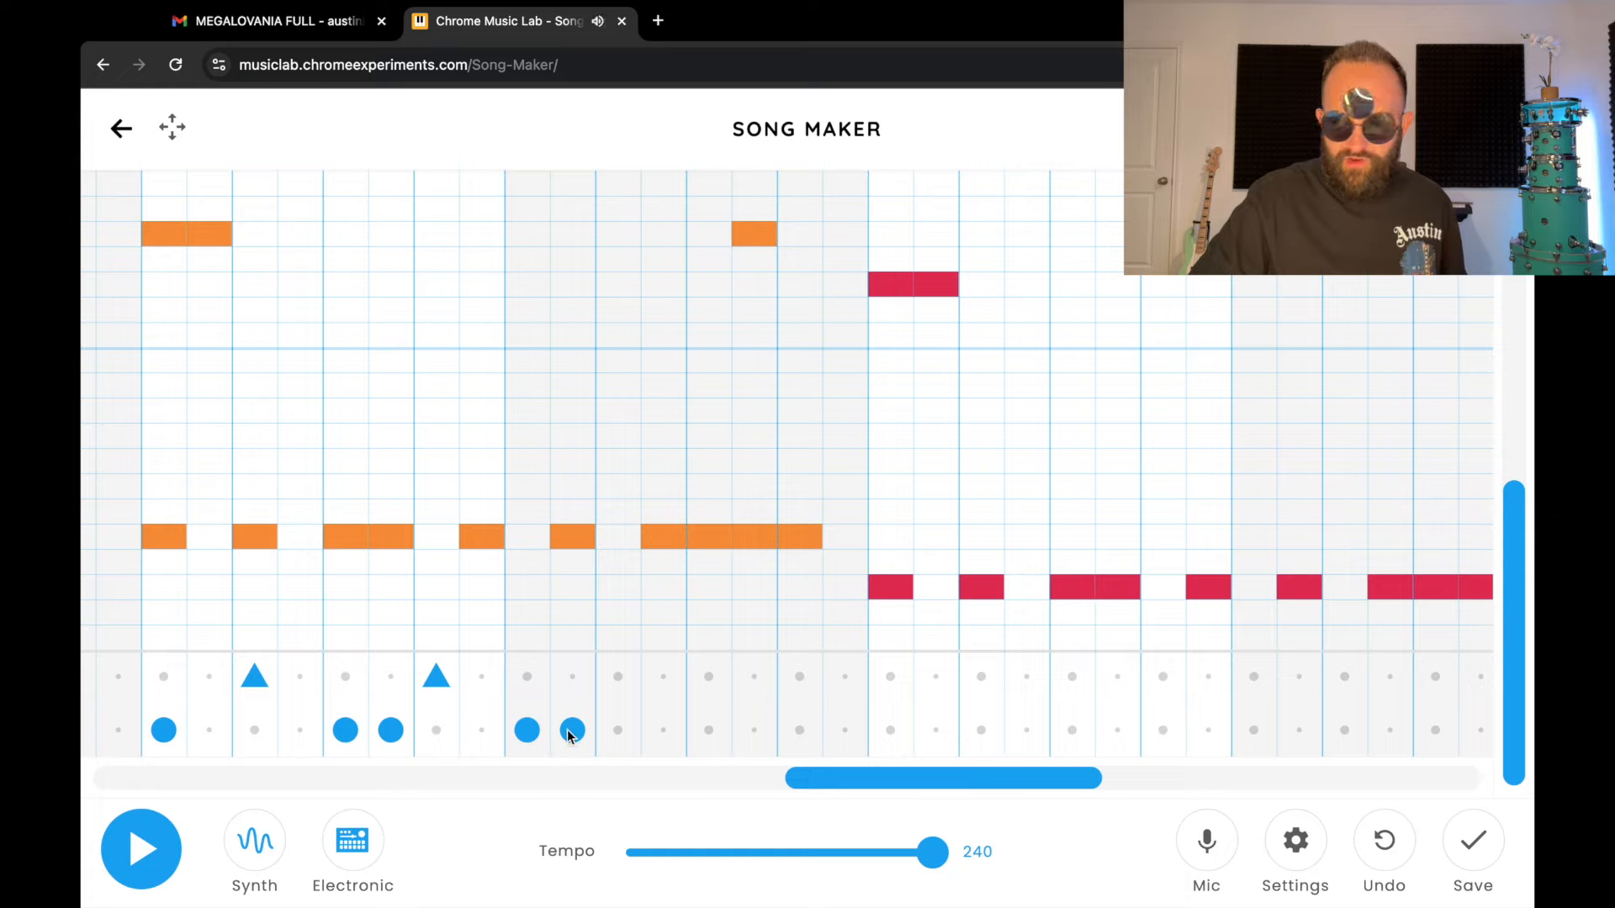
pyautogui.click(636, 677)
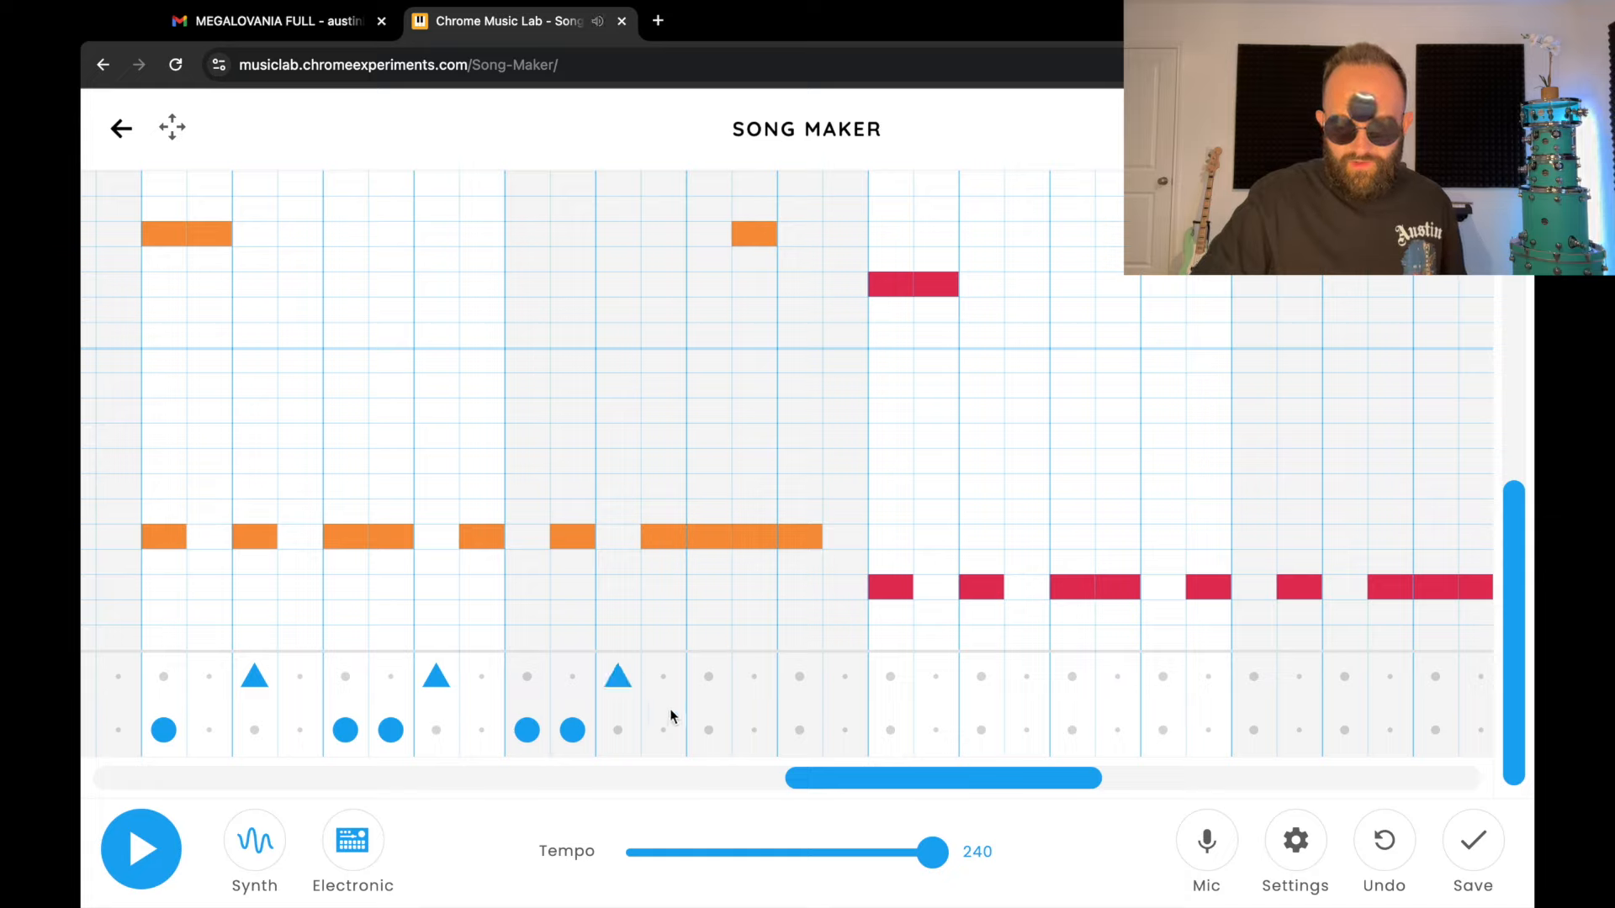
pyautogui.click(669, 730)
pyautogui.click(757, 730)
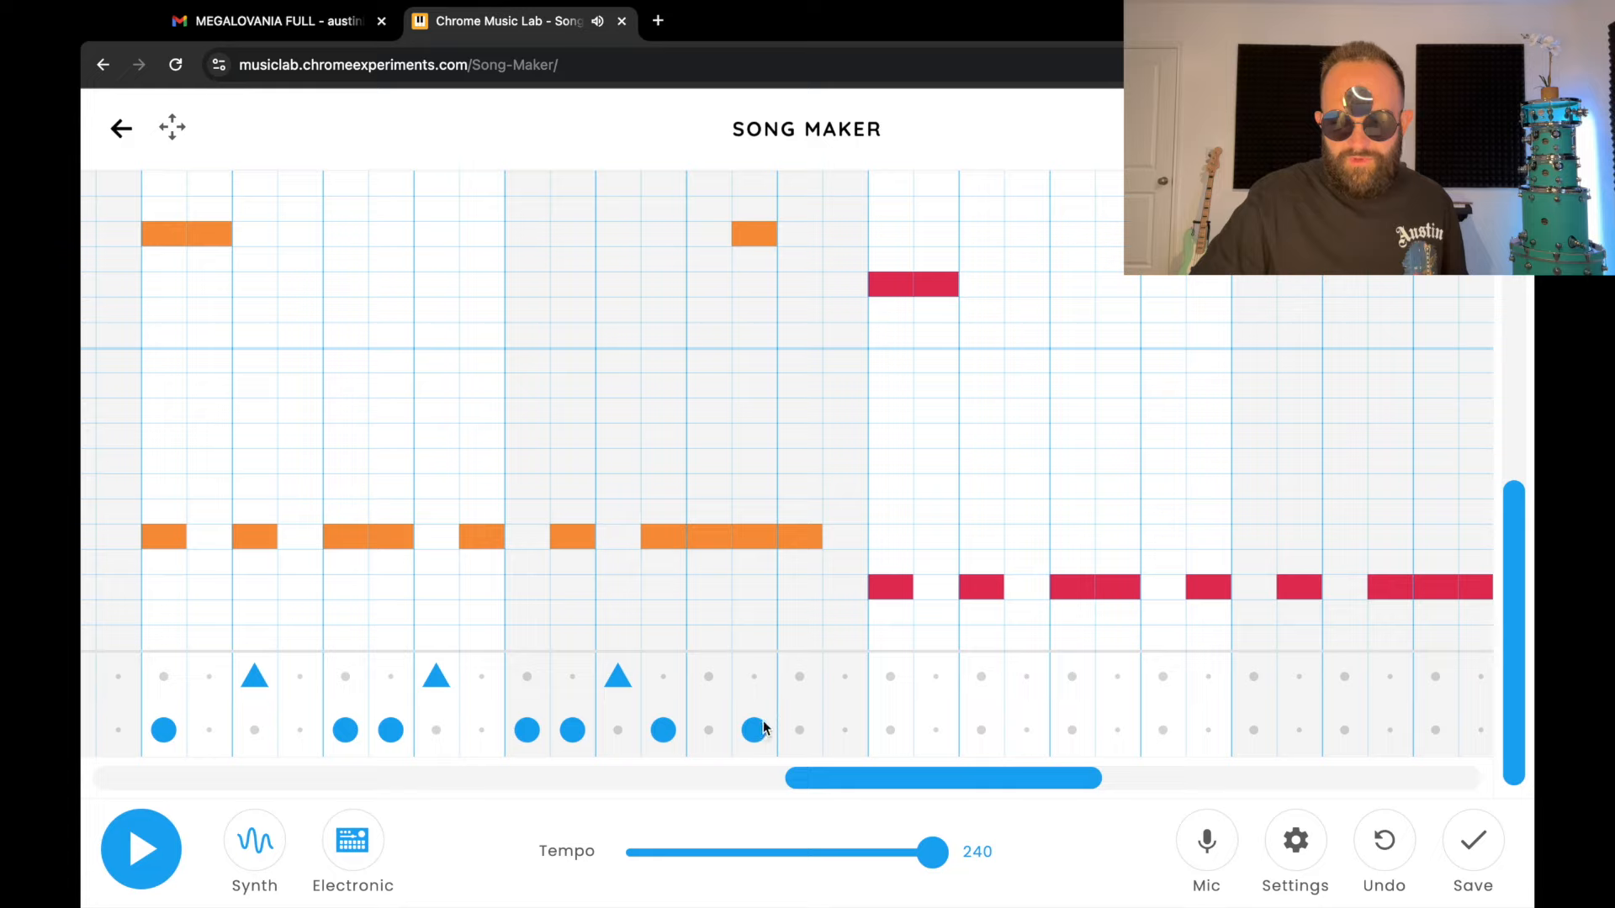
pyautogui.click(793, 677)
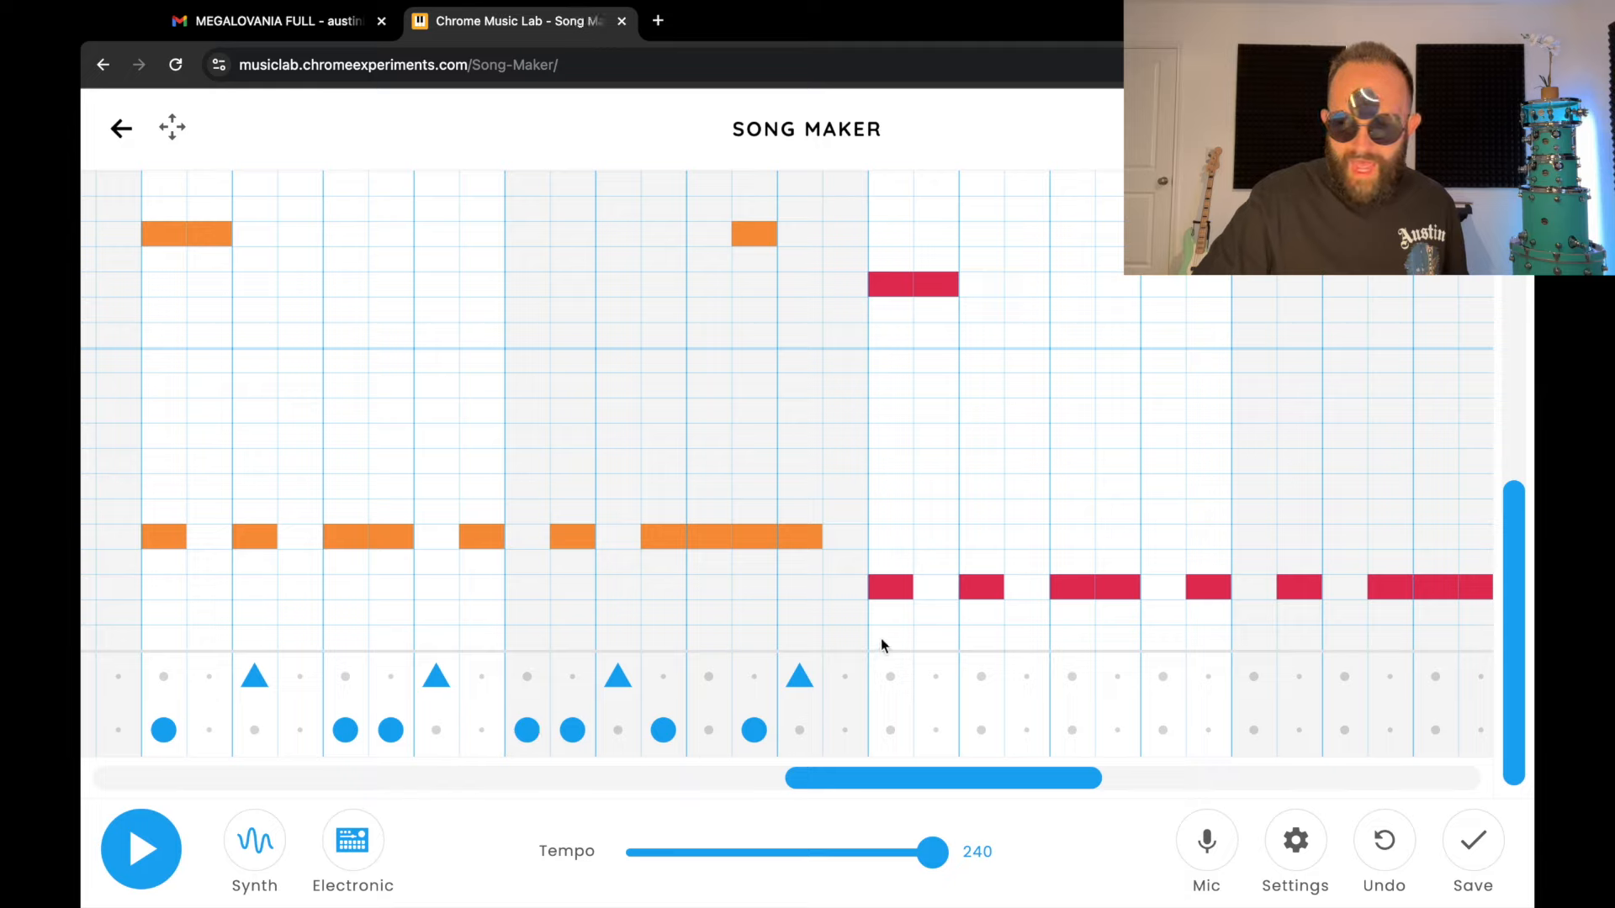
# Repeat the drum pattern of bars 9–10 in bars 11–12, under the crimson bass notes.
pyautogui.click(889, 729)
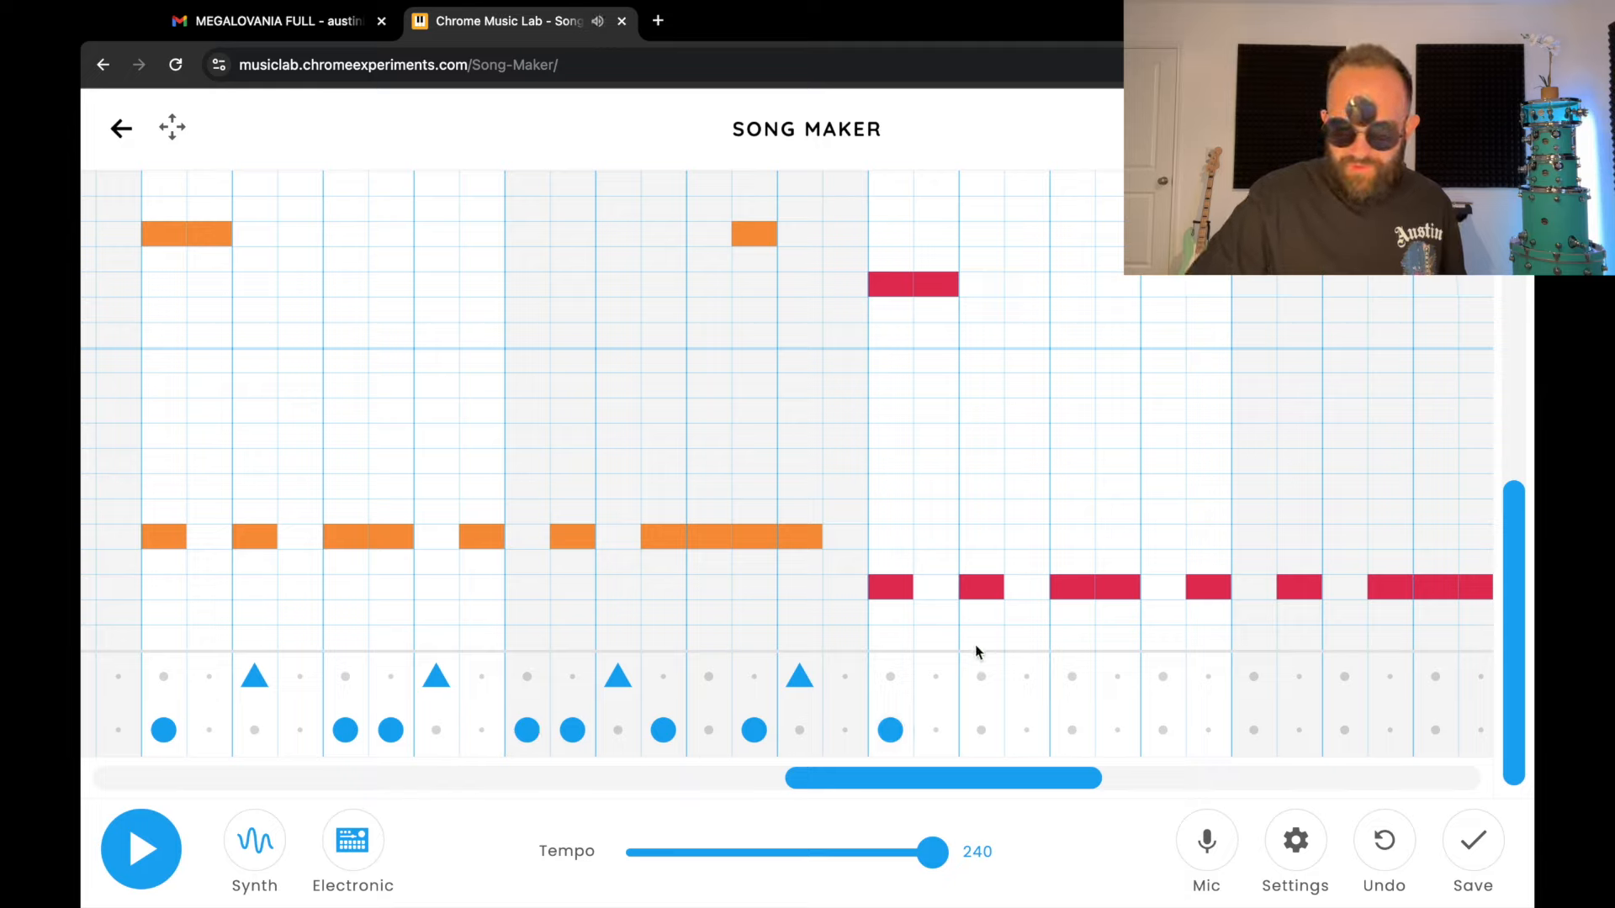
pyautogui.click(985, 674)
pyautogui.click(1071, 729)
pyautogui.click(1117, 728)
pyautogui.click(1162, 676)
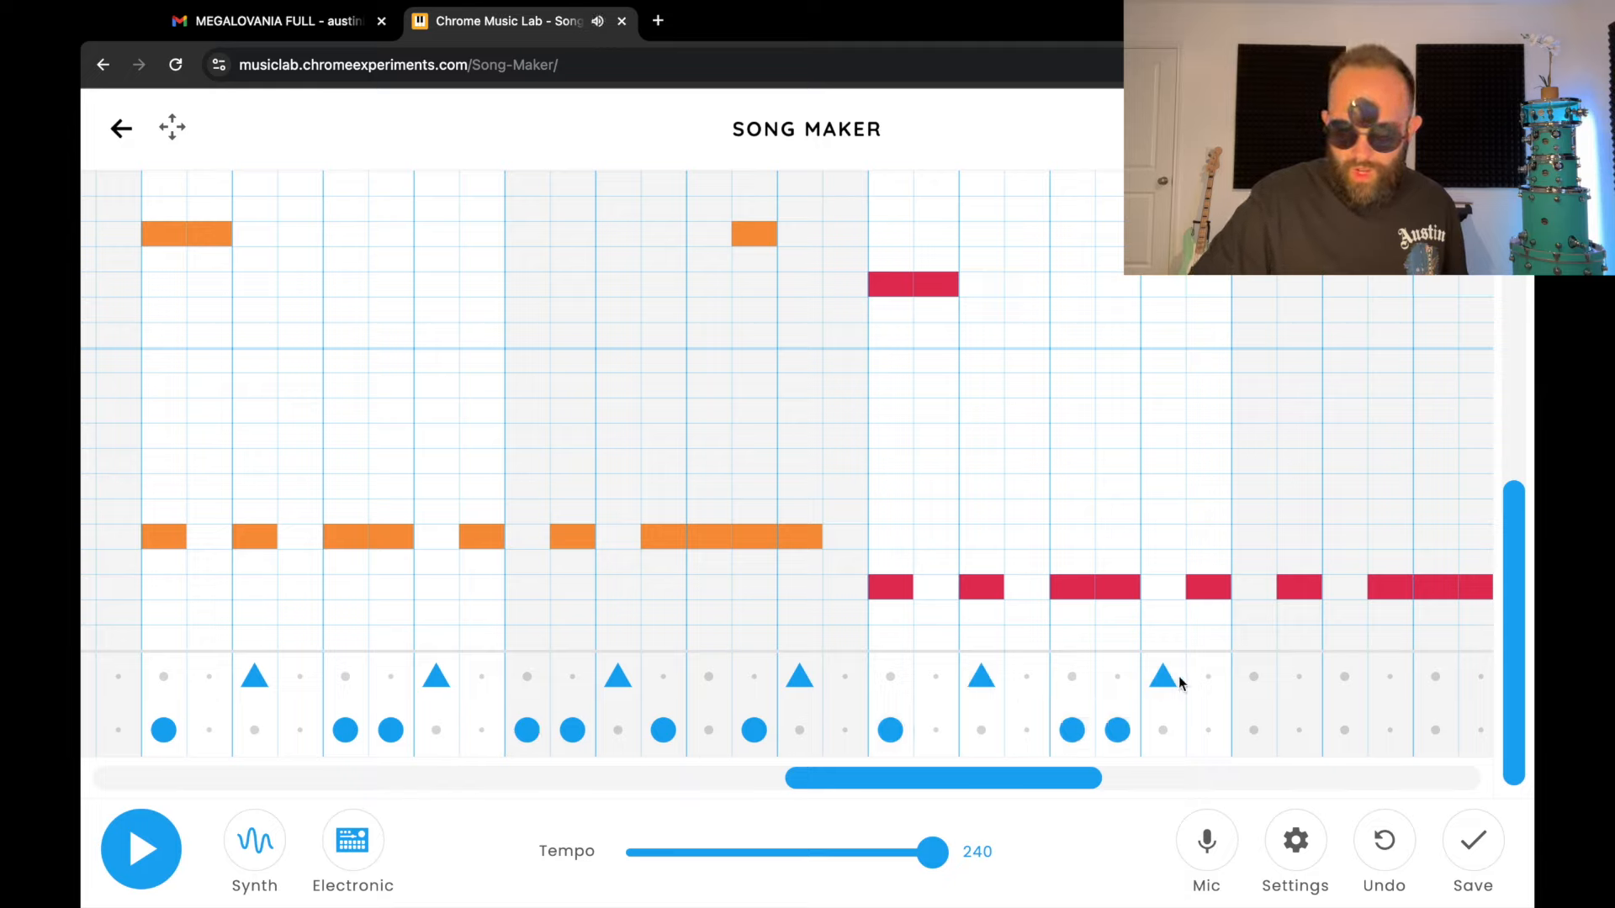
pyautogui.click(1253, 729)
pyautogui.click(1299, 729)
pyautogui.click(1344, 676)
pyautogui.click(1389, 730)
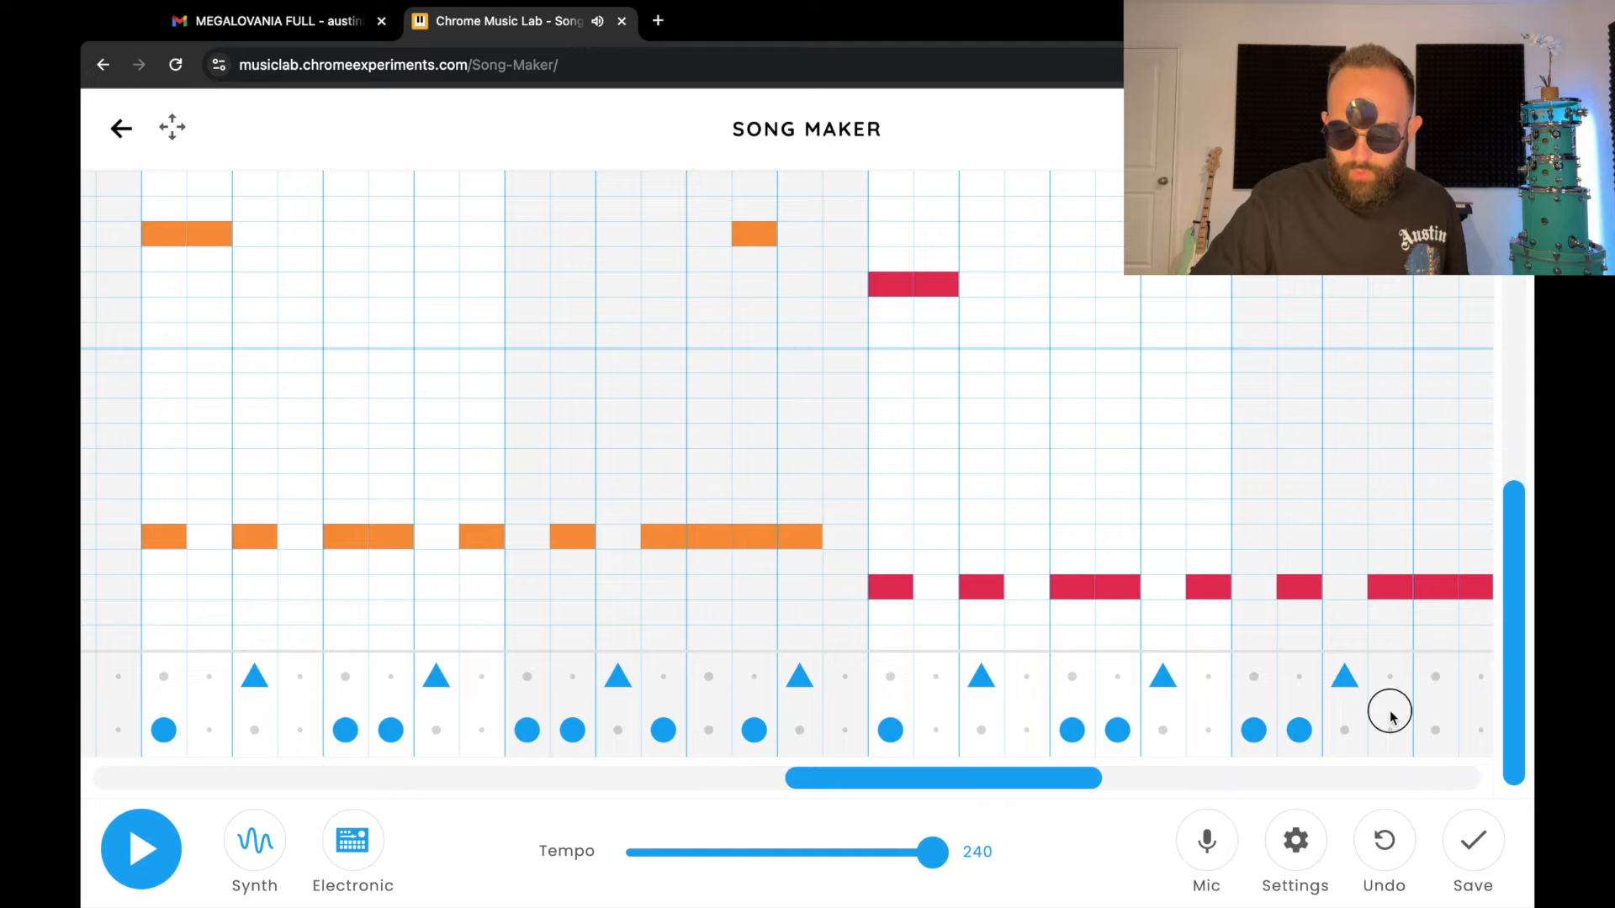
# Repeat the same two-bar drum pattern in bars 13–14, under the pink bass notes.
pyautogui.moveTo(890, 775); pyautogui.dragTo(1125, 778)
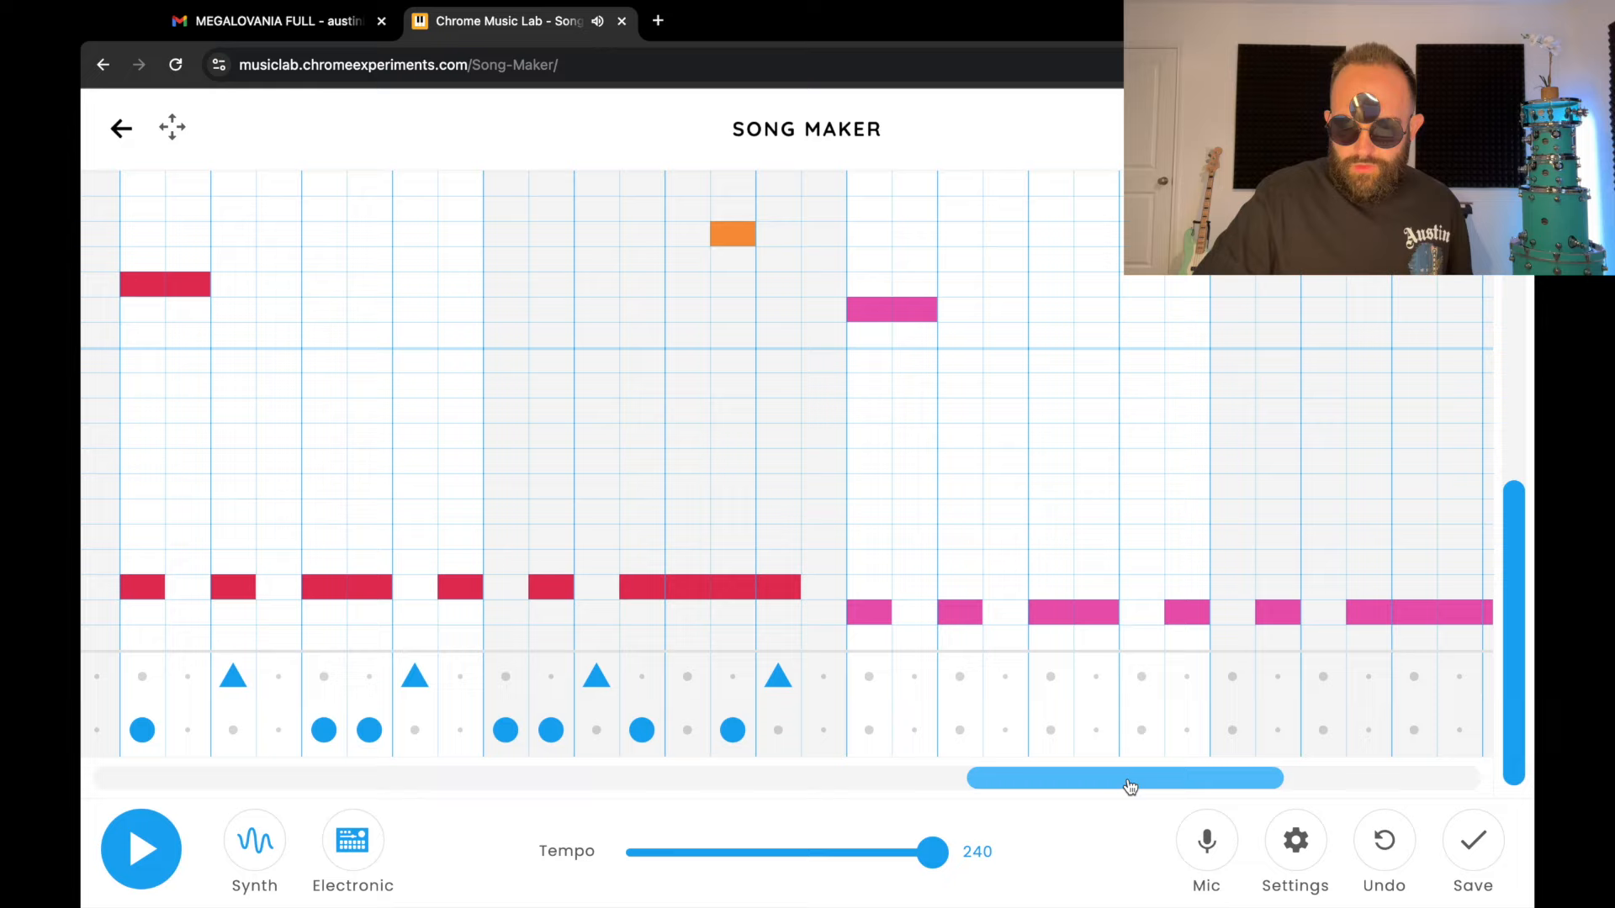
pyautogui.click(868, 729)
pyautogui.click(1051, 730)
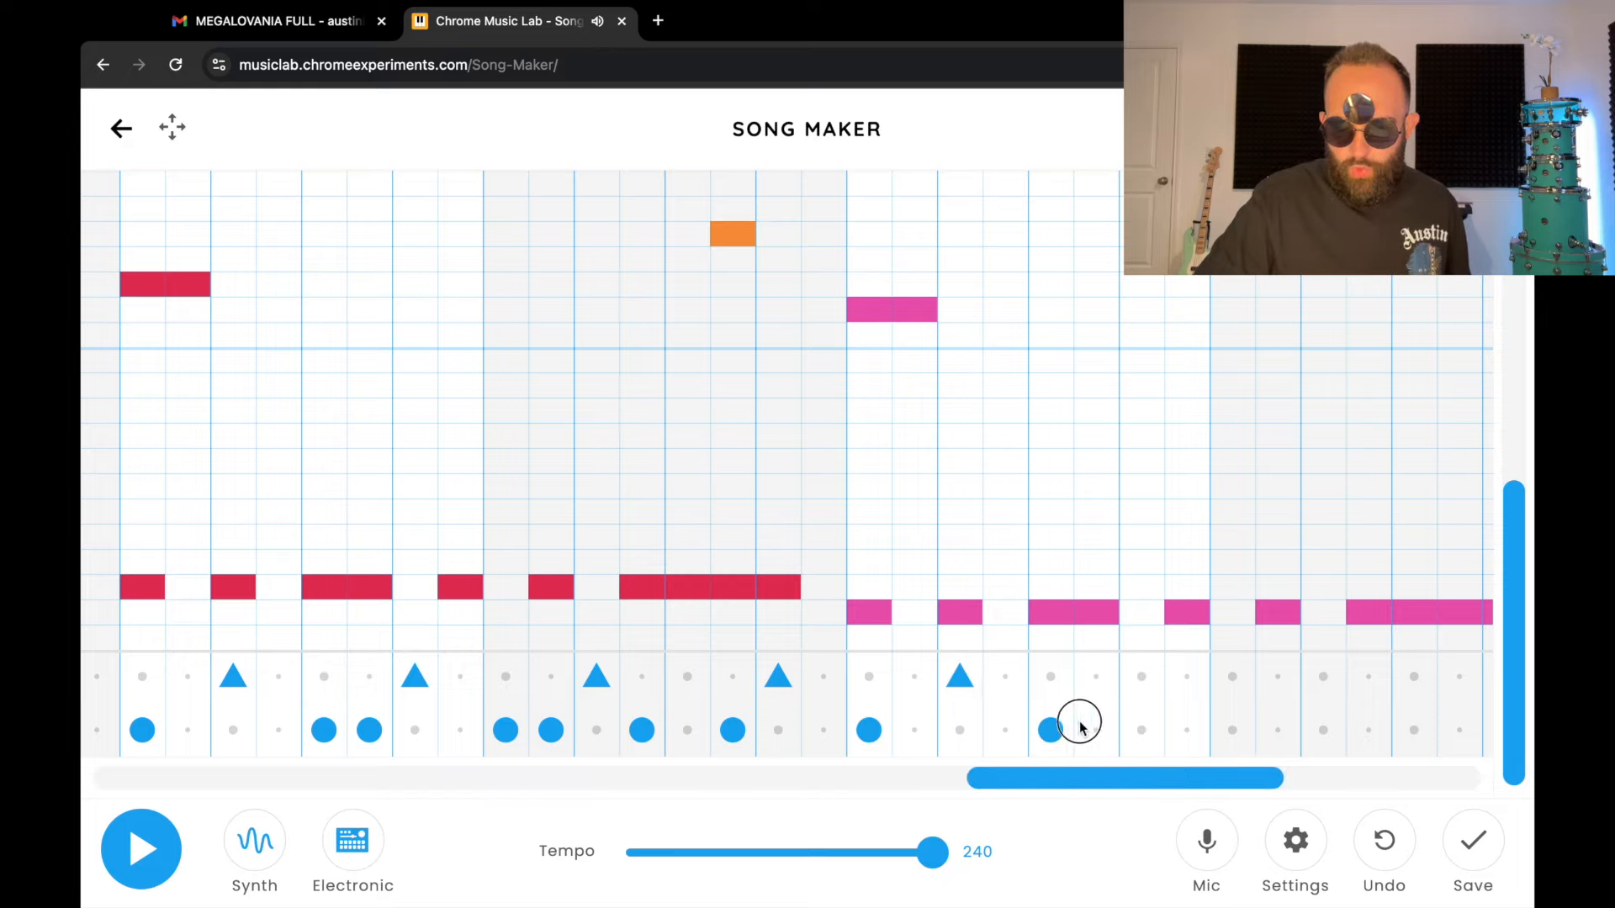
pyautogui.click(1095, 730)
pyautogui.click(1141, 676)
pyautogui.moveTo(1241, 779); pyautogui.dragTo(1296, 780)
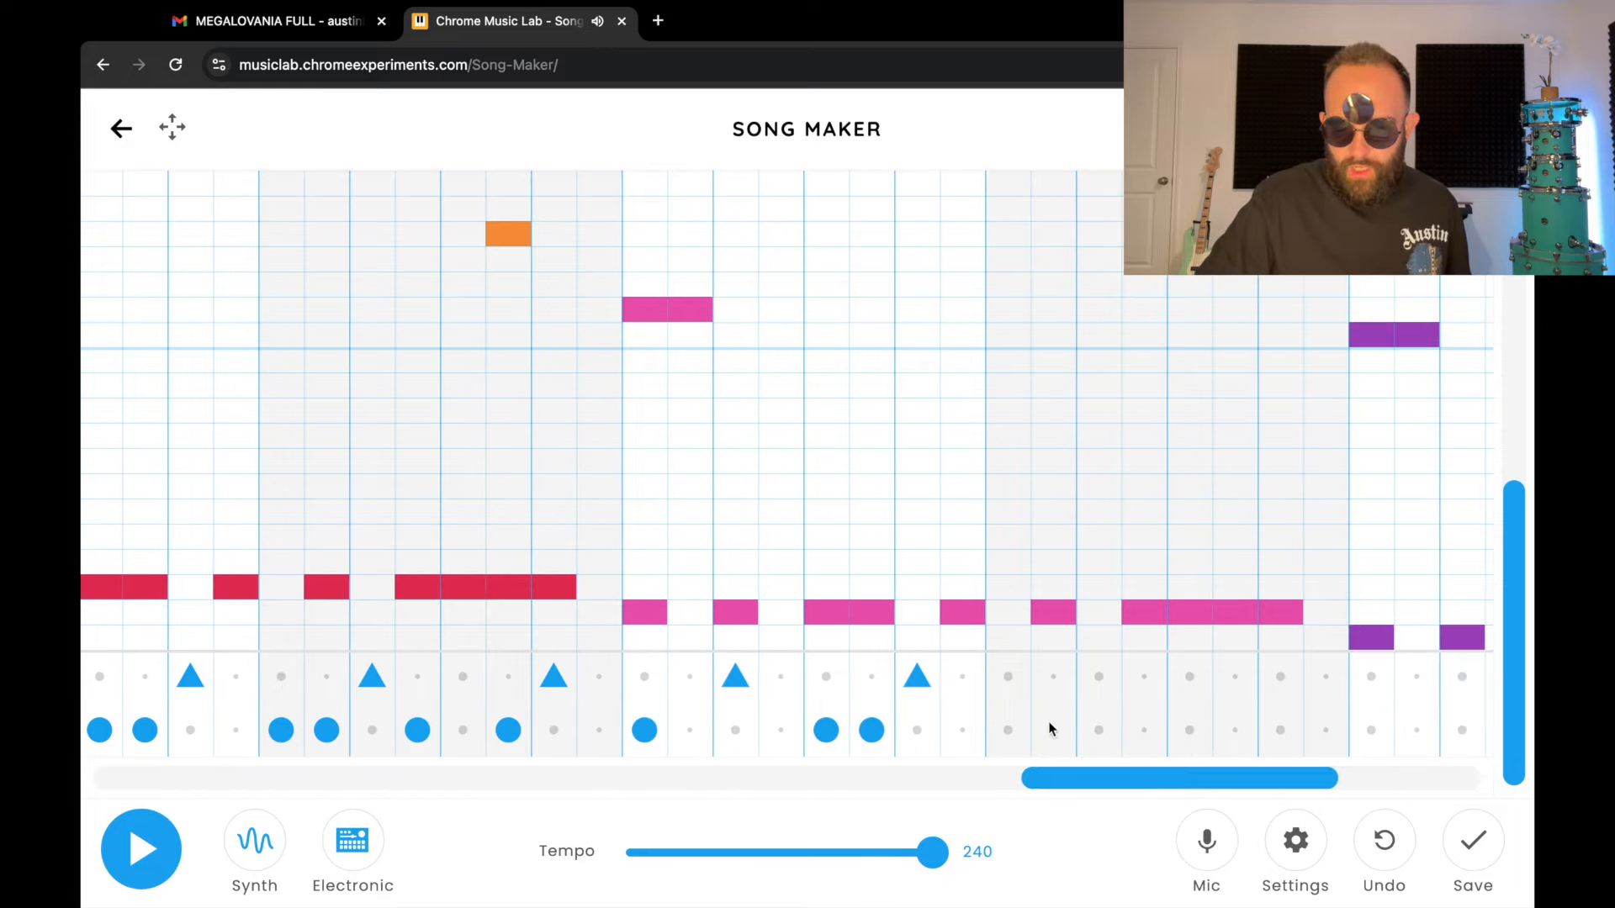
pyautogui.click(1008, 730)
pyautogui.click(1053, 730)
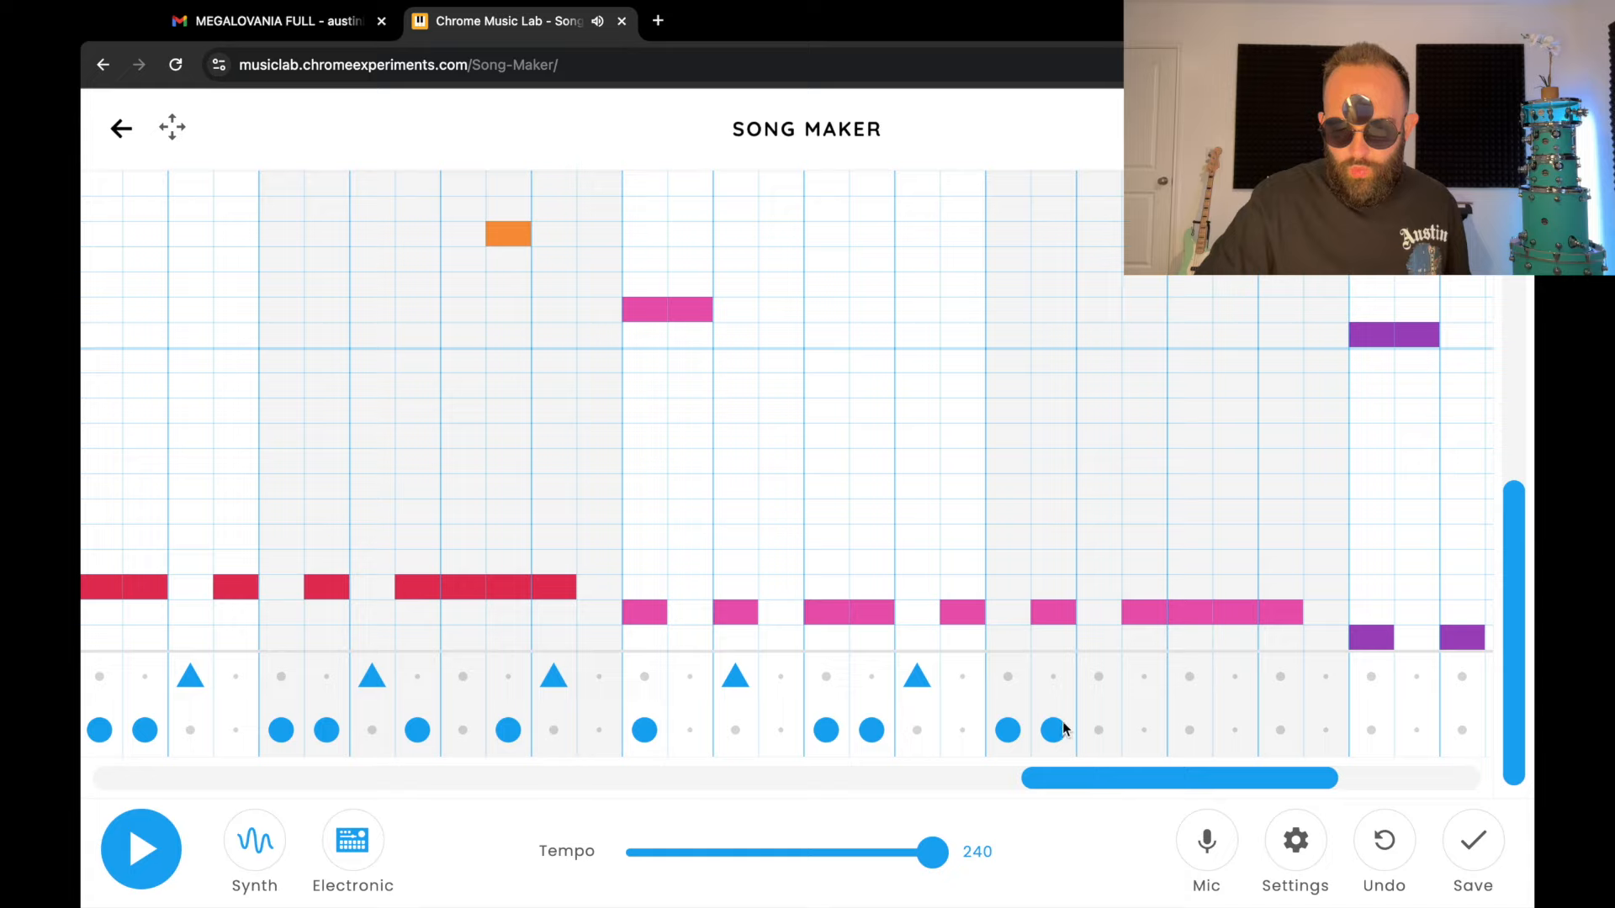
pyautogui.click(1098, 676)
pyautogui.click(1144, 729)
pyautogui.click(1234, 730)
pyautogui.click(1273, 683)
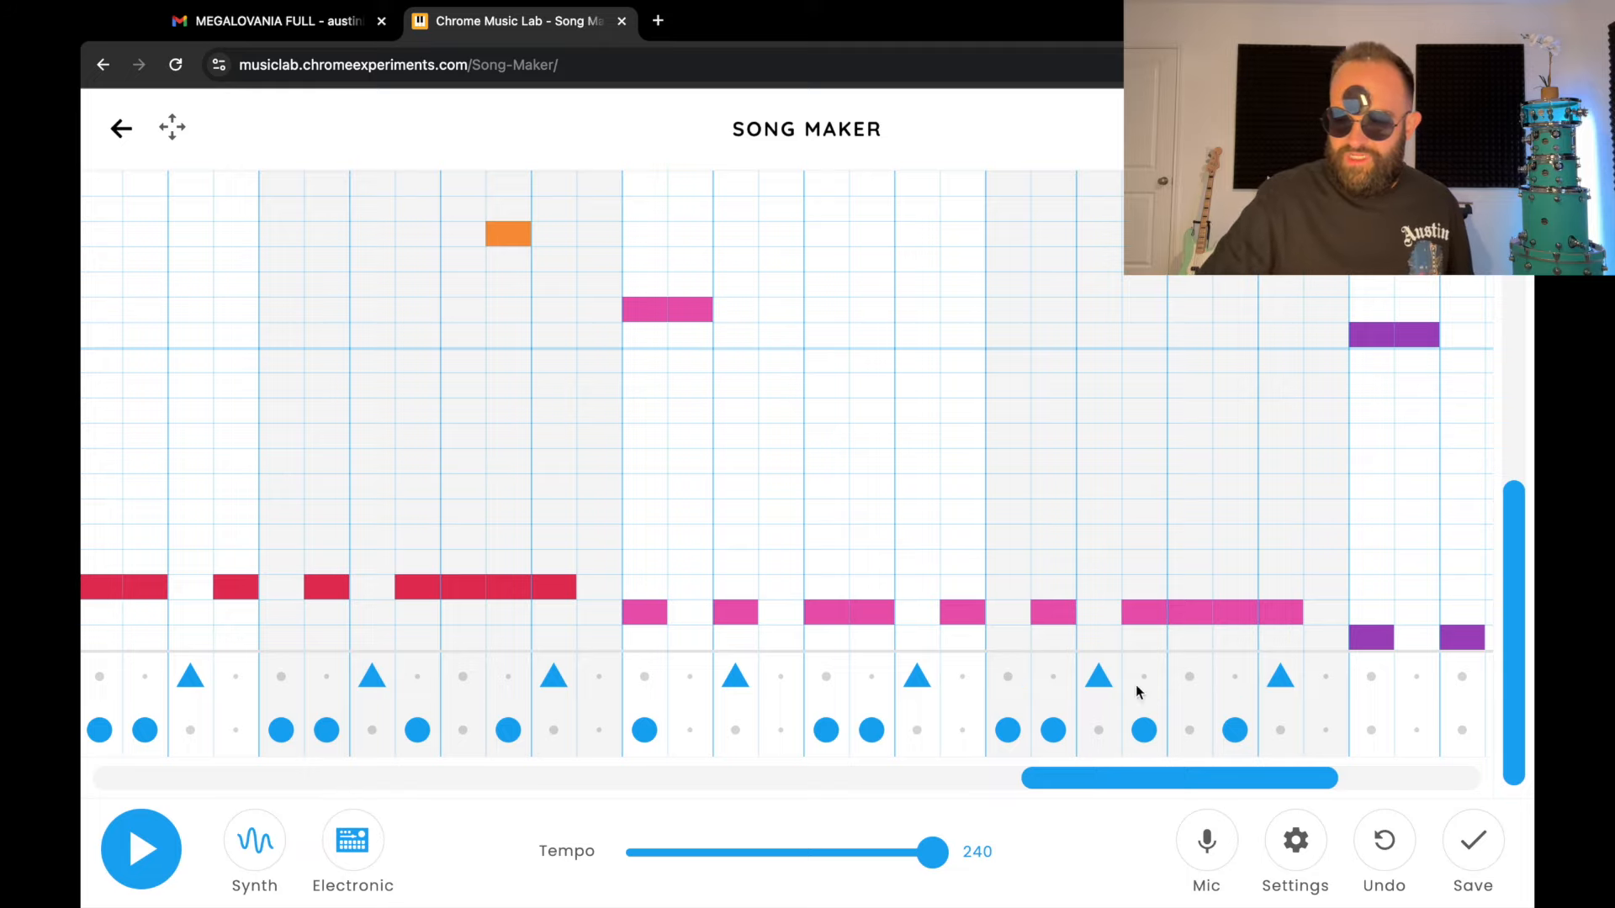
# Add drums in bar 15 with circles on columns 1, 5 and 6 and triangles on columns 3 and 7.
pyautogui.moveTo(1150, 778); pyautogui.dragTo(1380, 790)
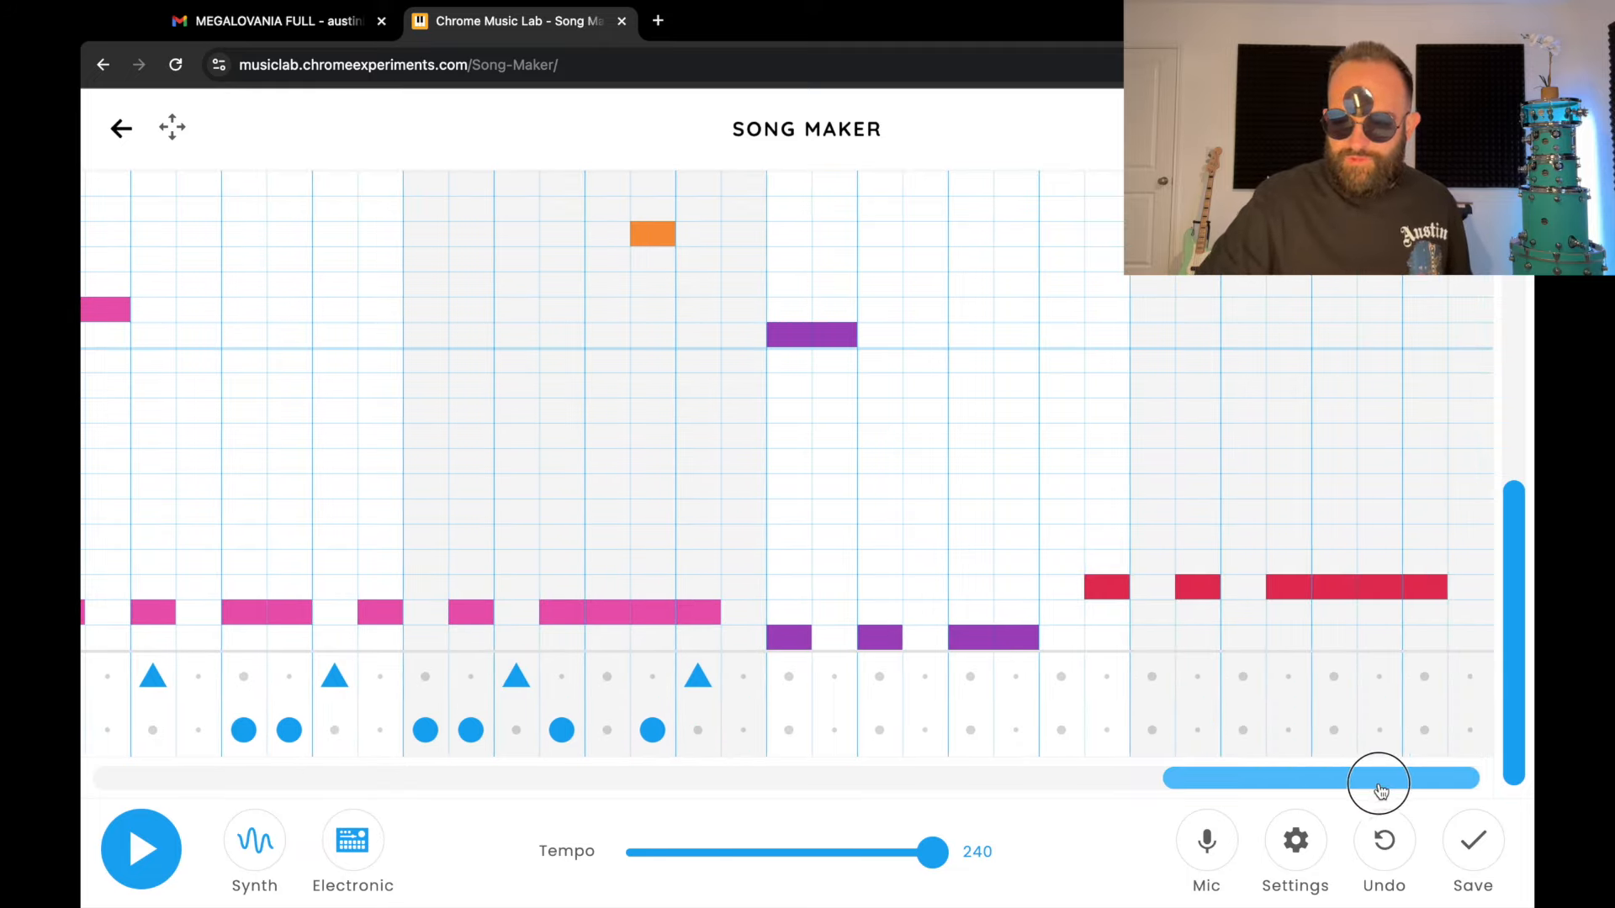
pyautogui.click(788, 730)
pyautogui.click(879, 676)
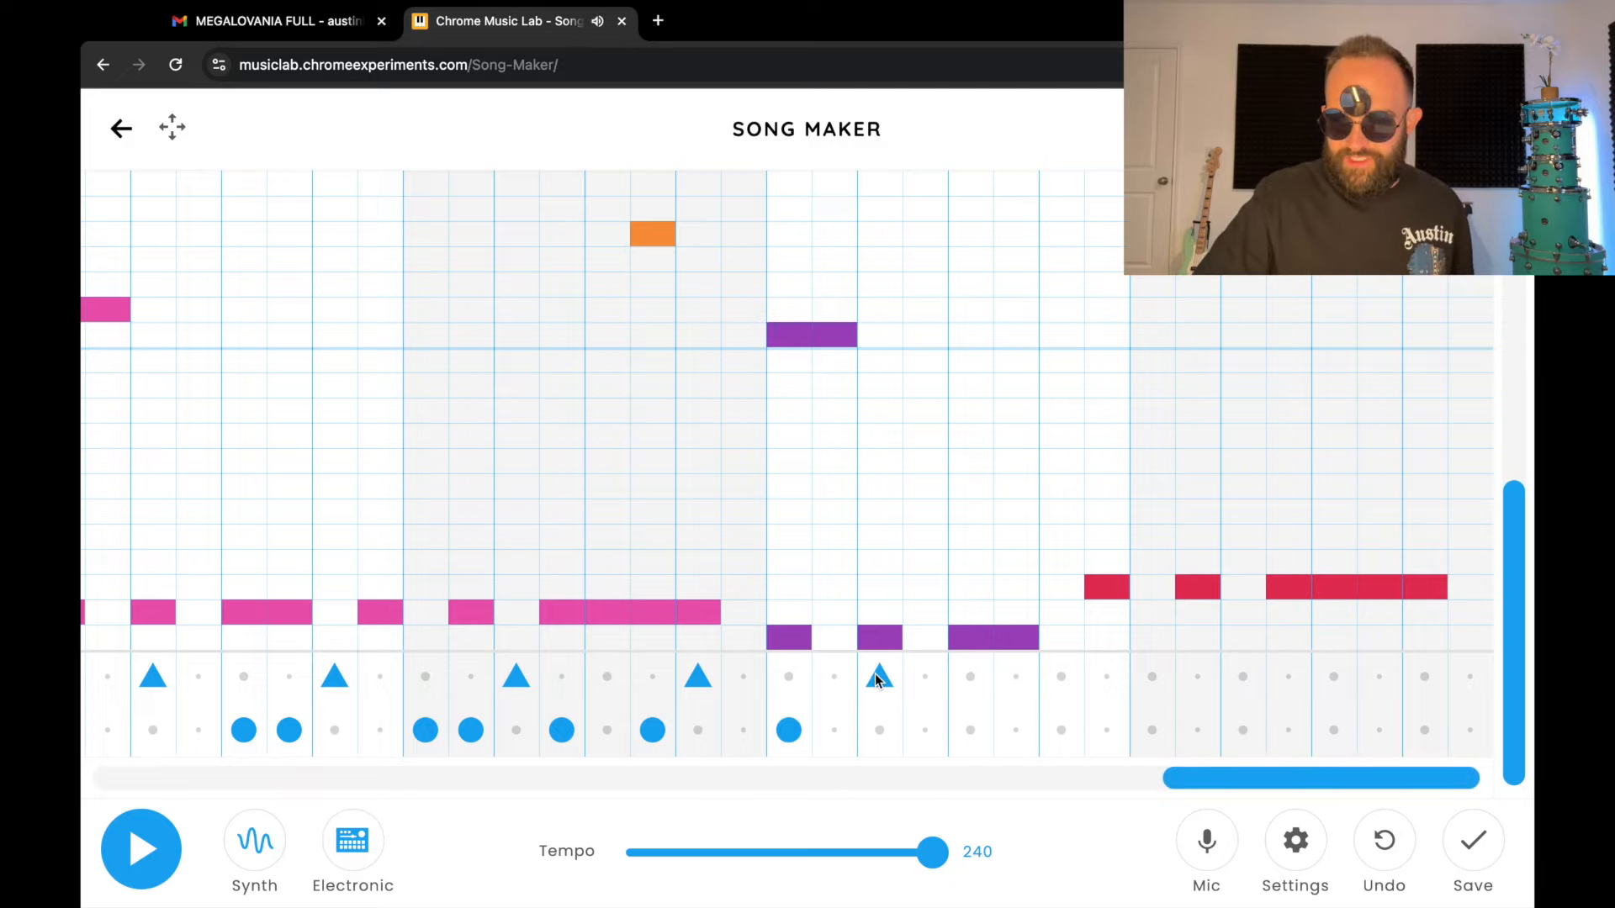
pyautogui.click(1015, 730)
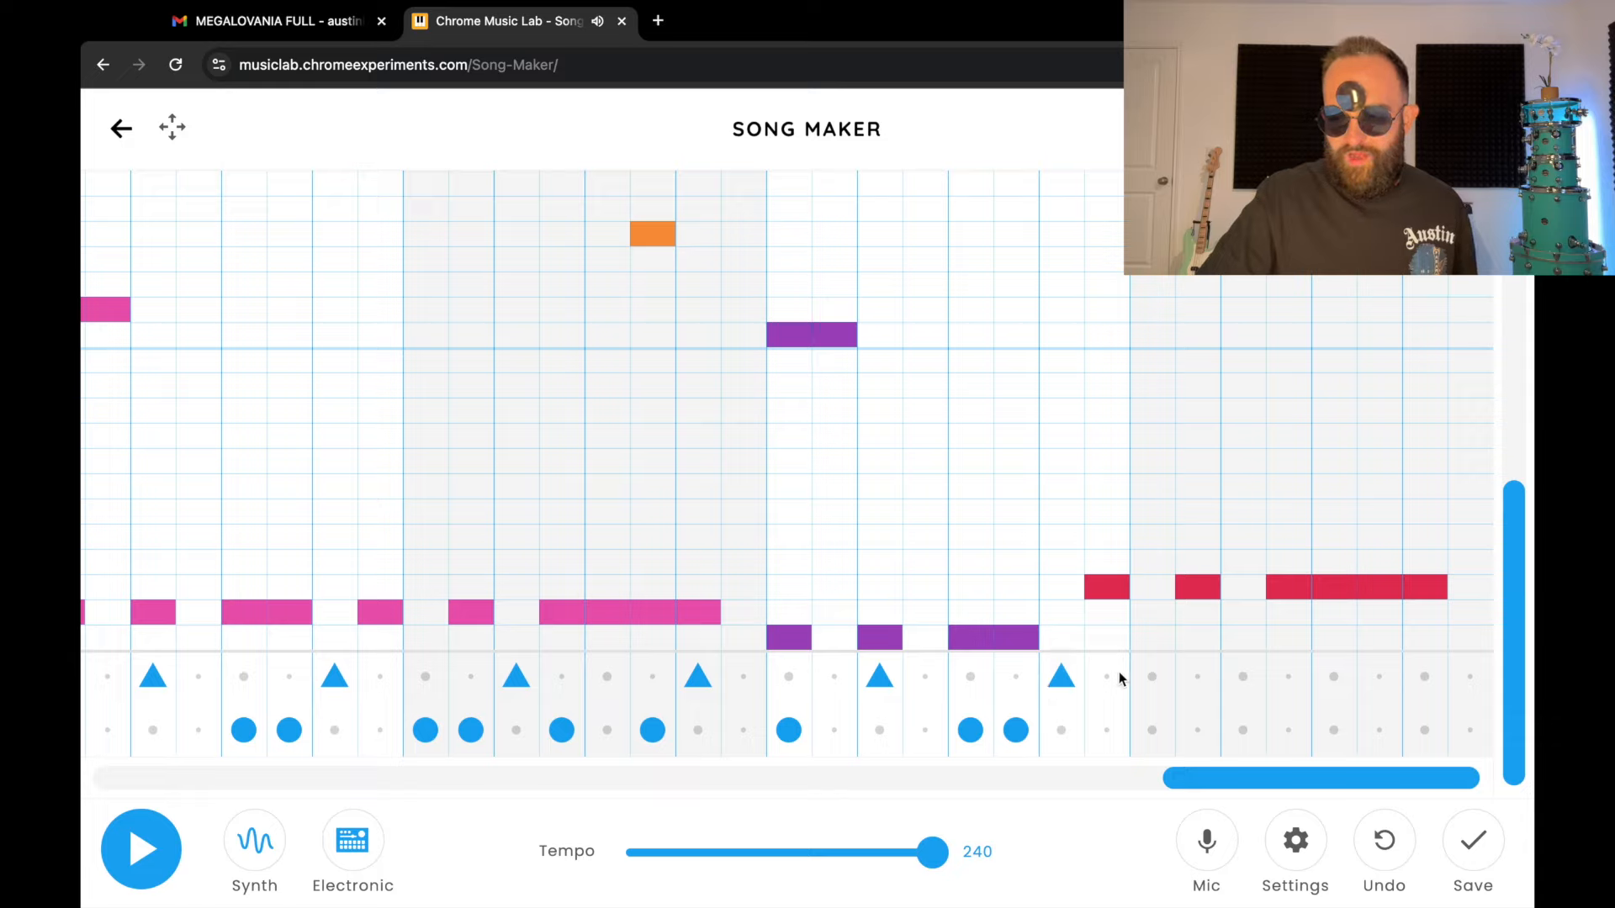
# Fill bar 16 with triangles on its columns 1, 4 and 7 and circles on columns 2–3 and 5–6, and play the song.
pyautogui.click(1150, 676)
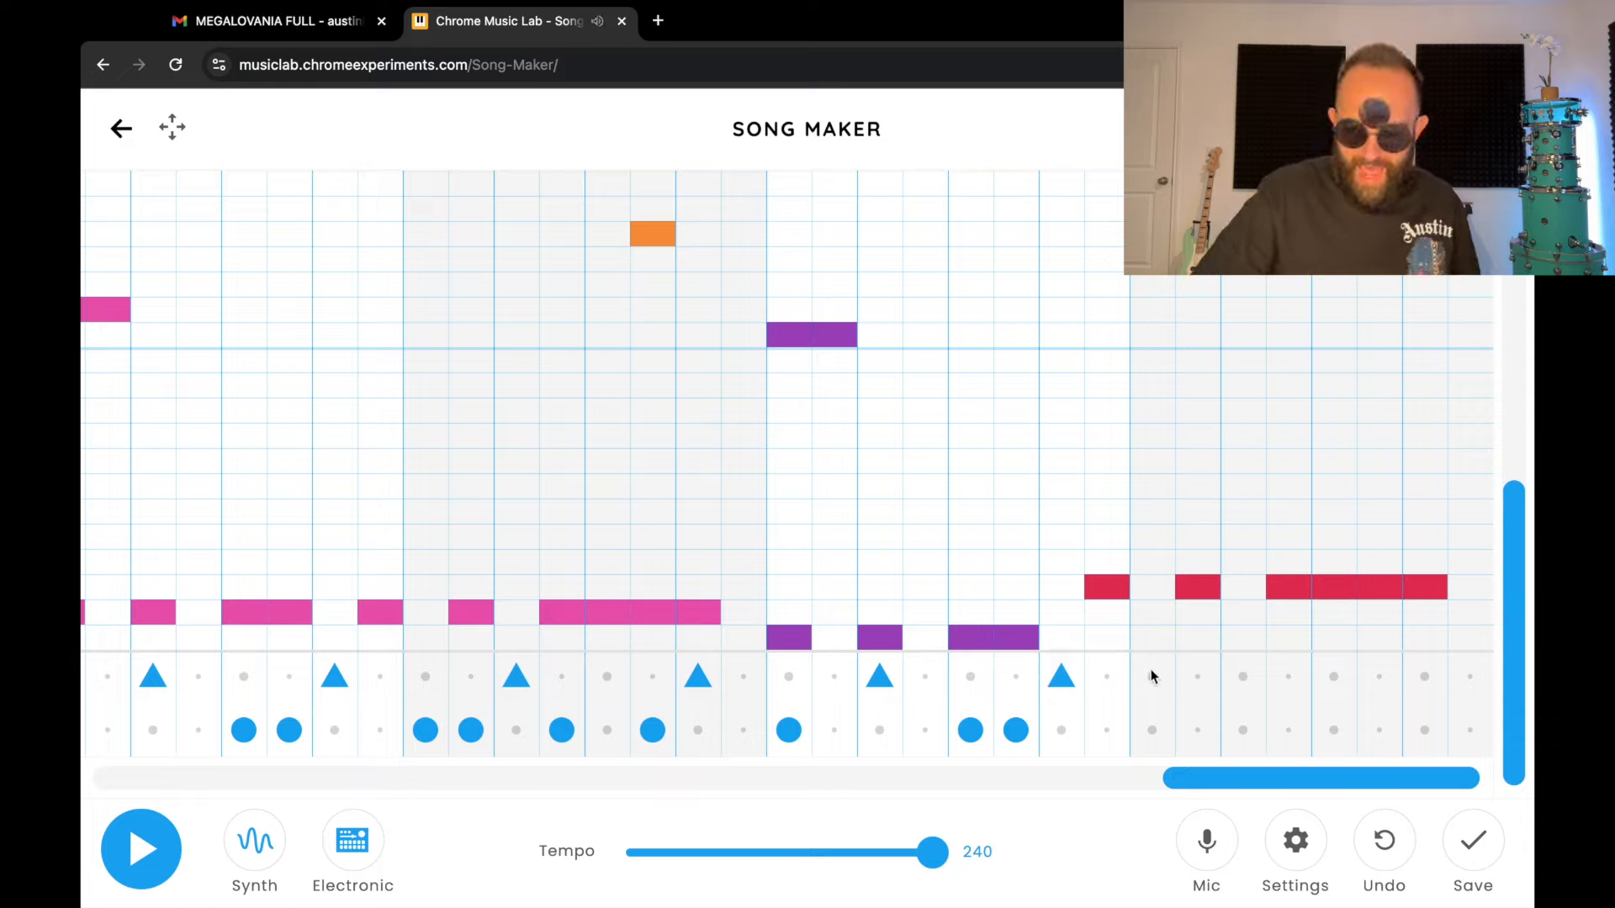
pyautogui.click(1195, 732)
pyautogui.click(1242, 730)
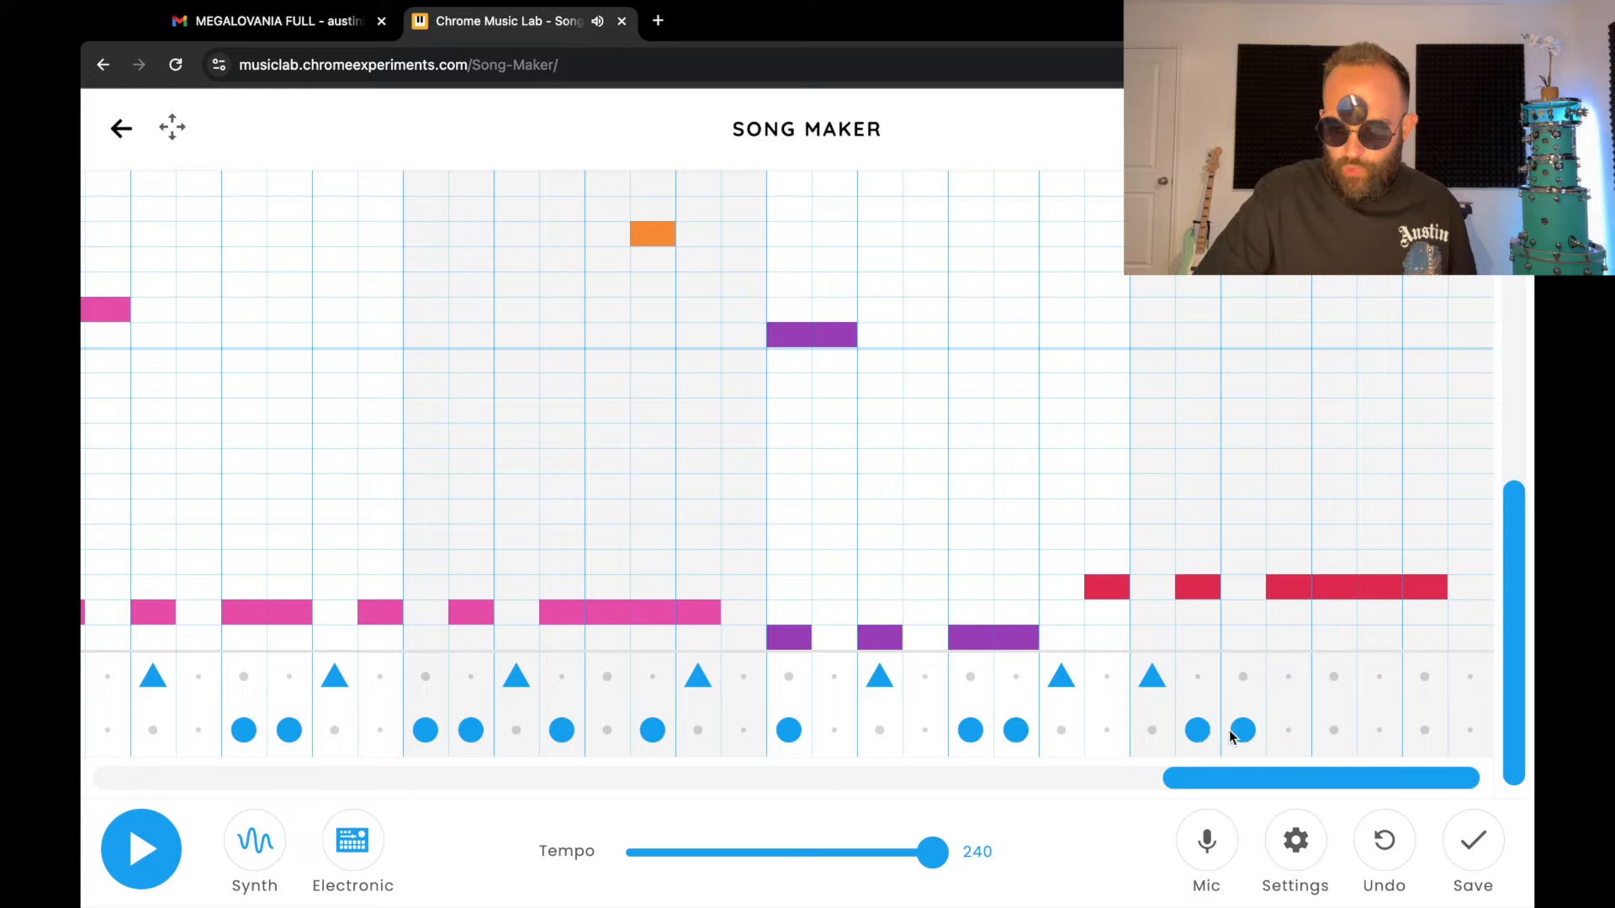
pyautogui.click(1414, 683)
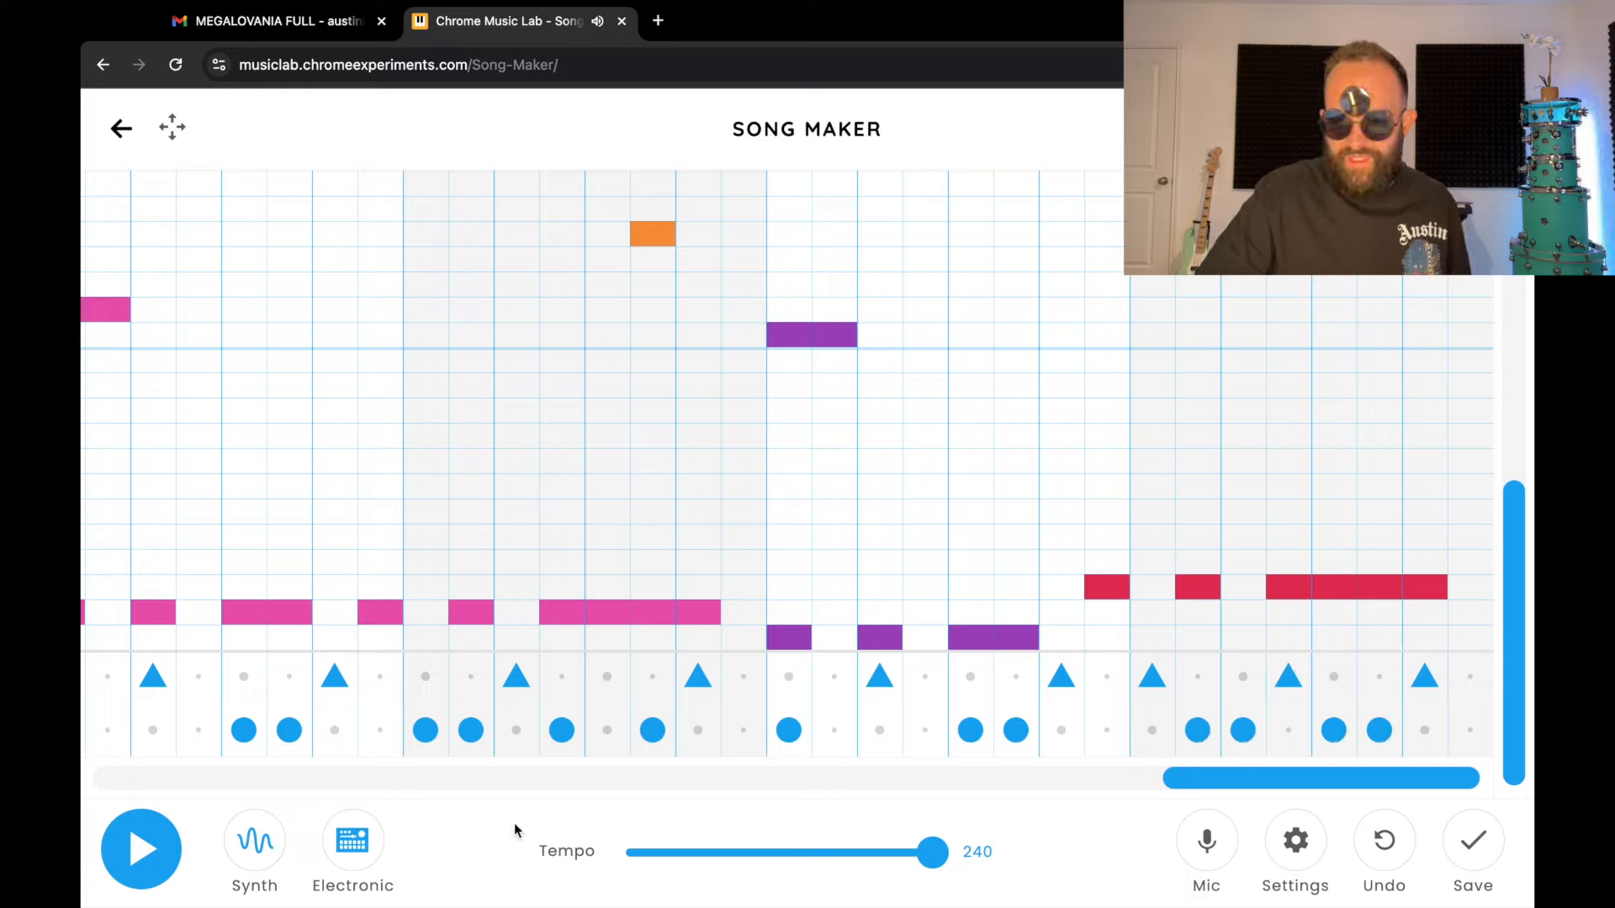
pyautogui.click(137, 822)
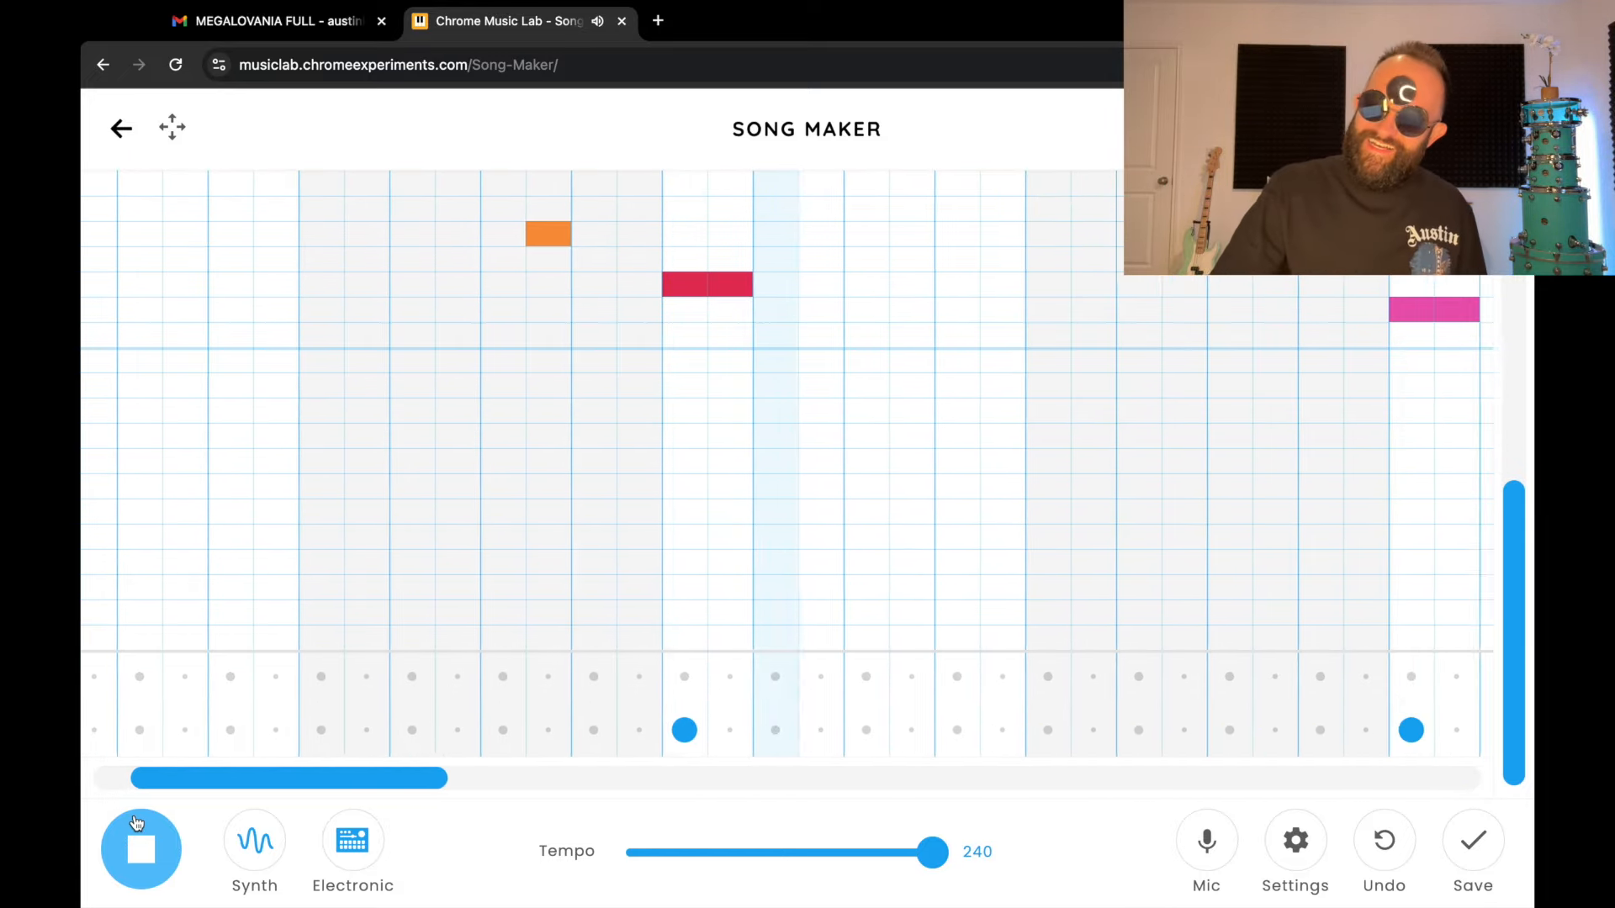
pyautogui.click(139, 847)
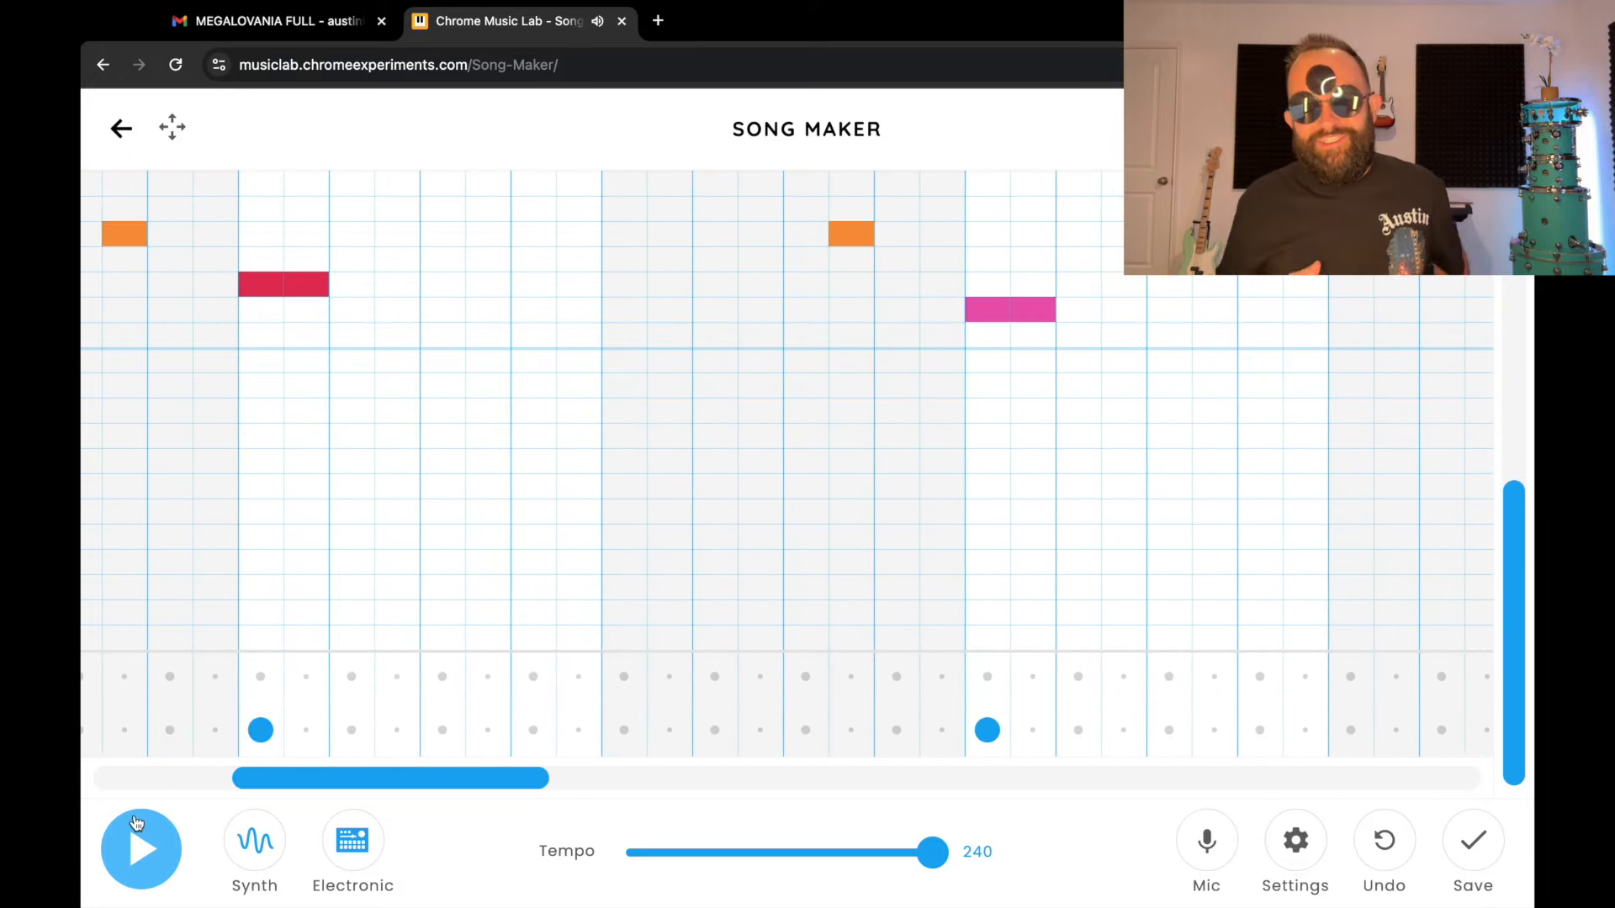